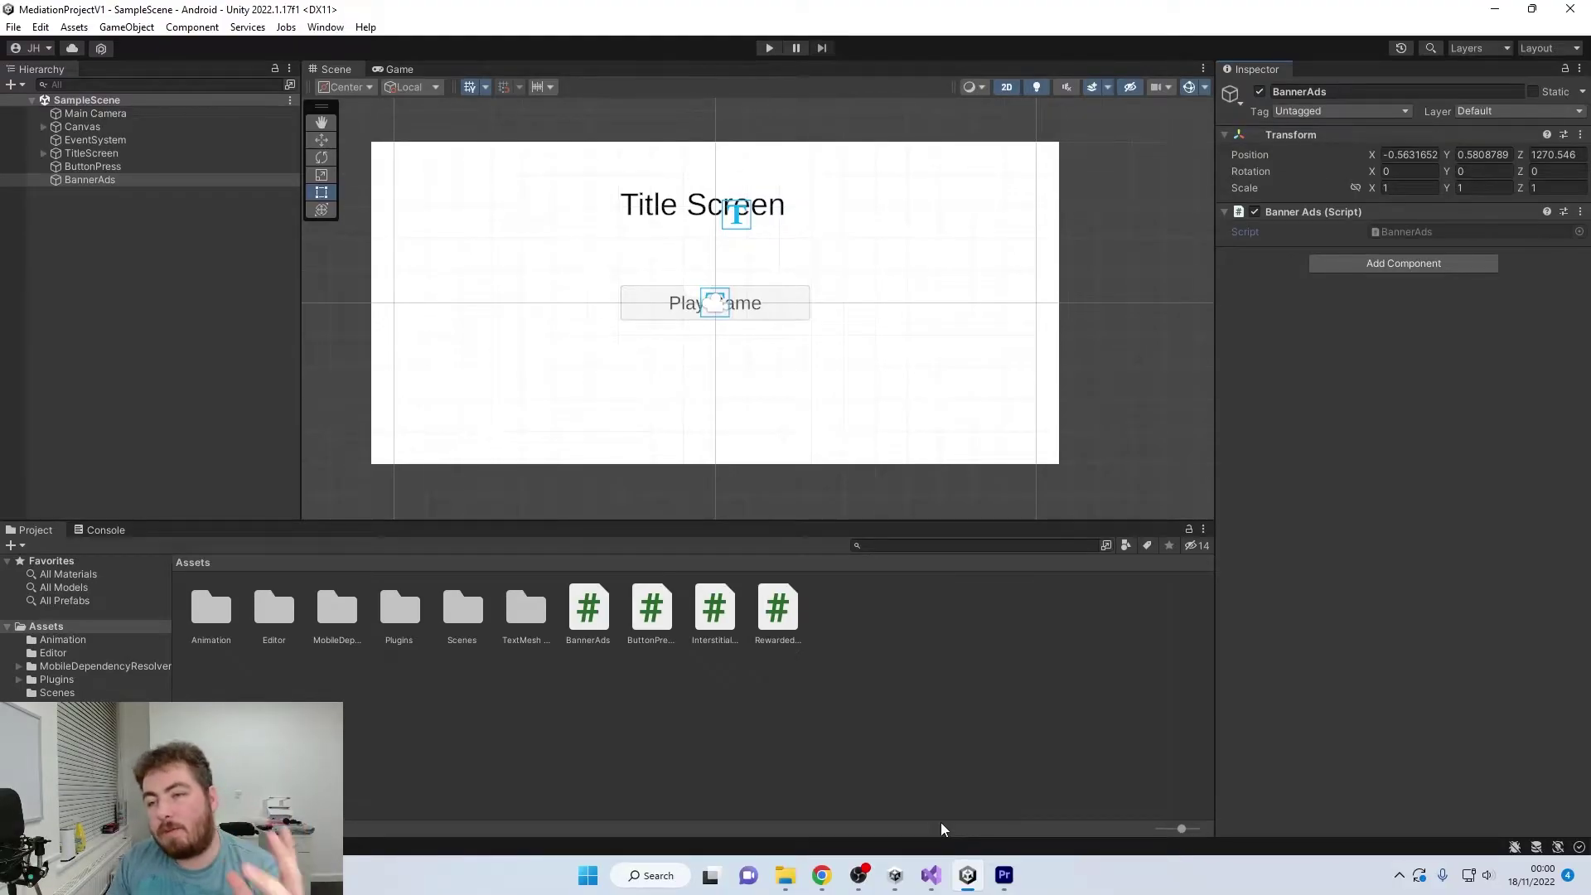
Go to the Unity Mediation page in Project Settings and bring up the Code Generator.
left_click(901, 638)
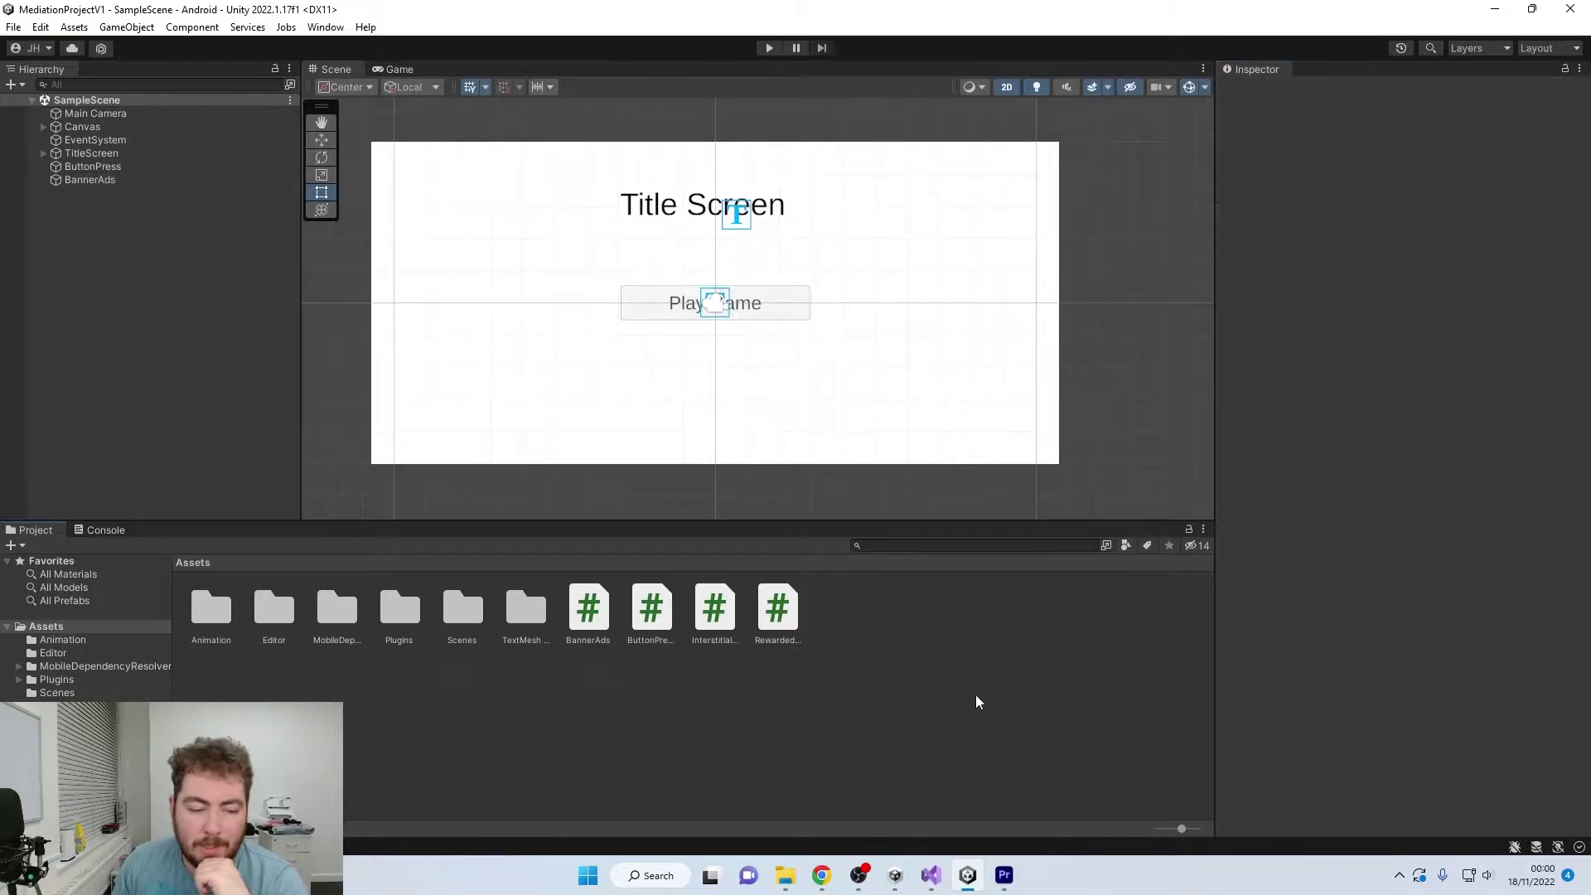
left_click(41, 27)
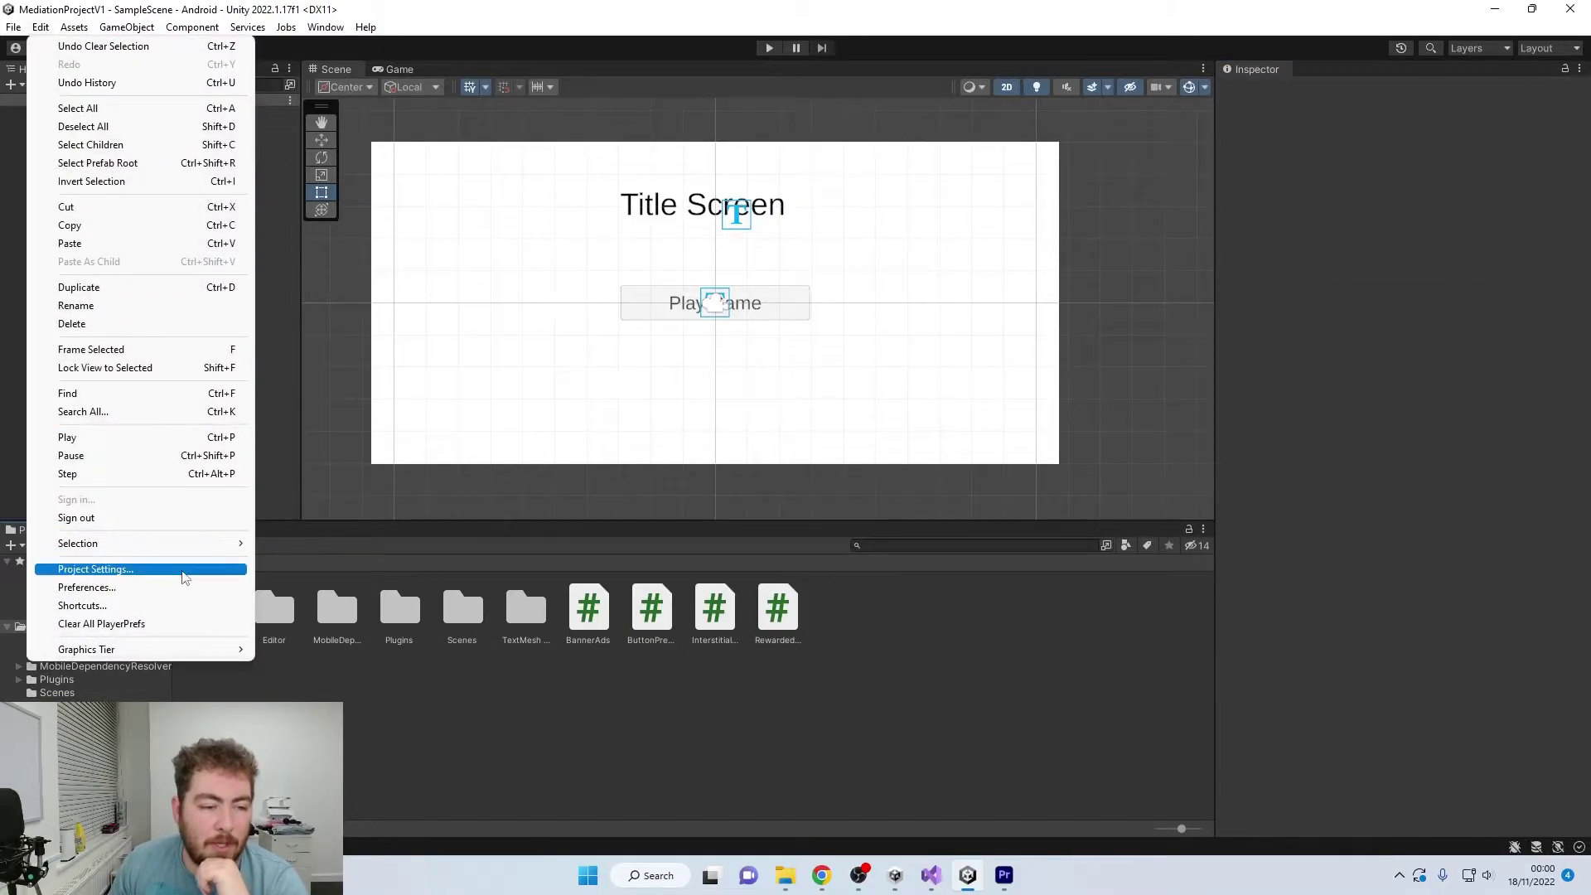
left_click(179, 570)
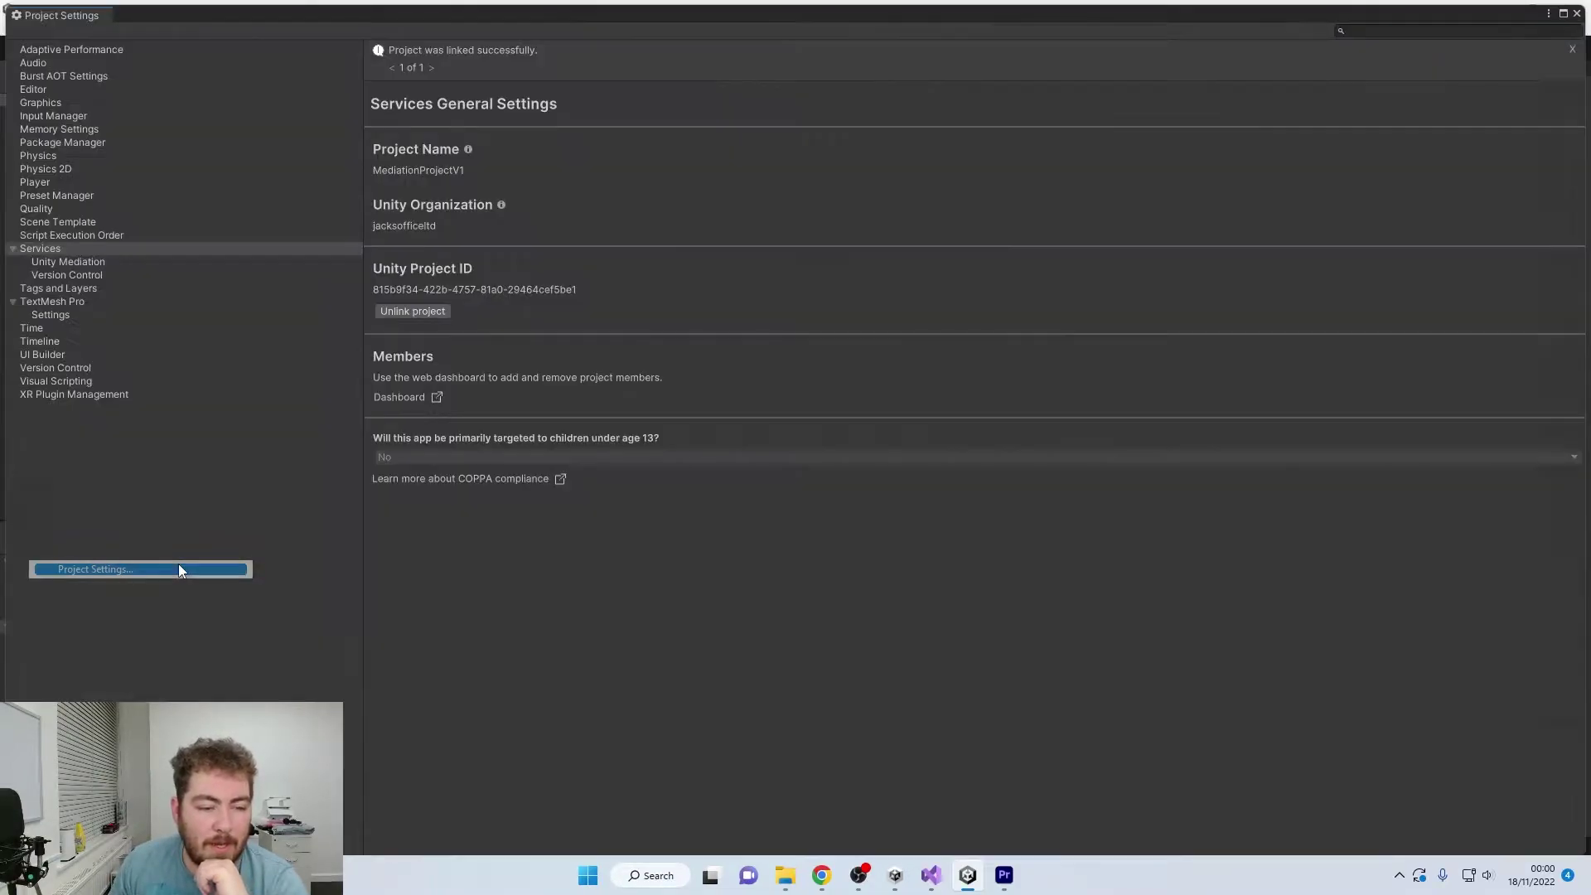
left_click(126, 261)
scroll(950, 565, "down", 5)
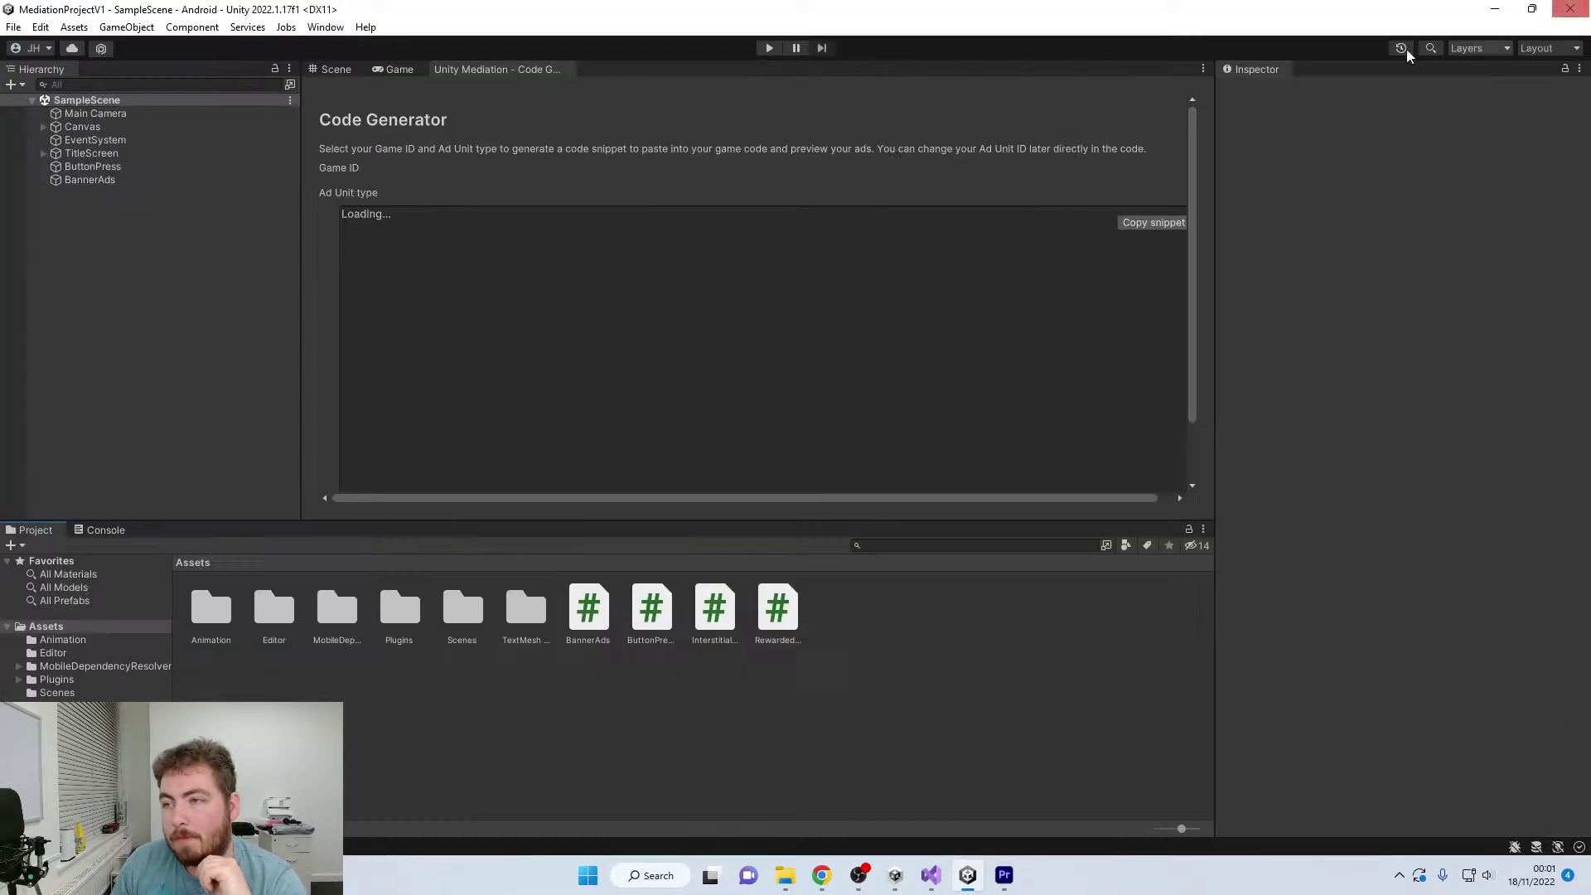
left_click(1577, 13)
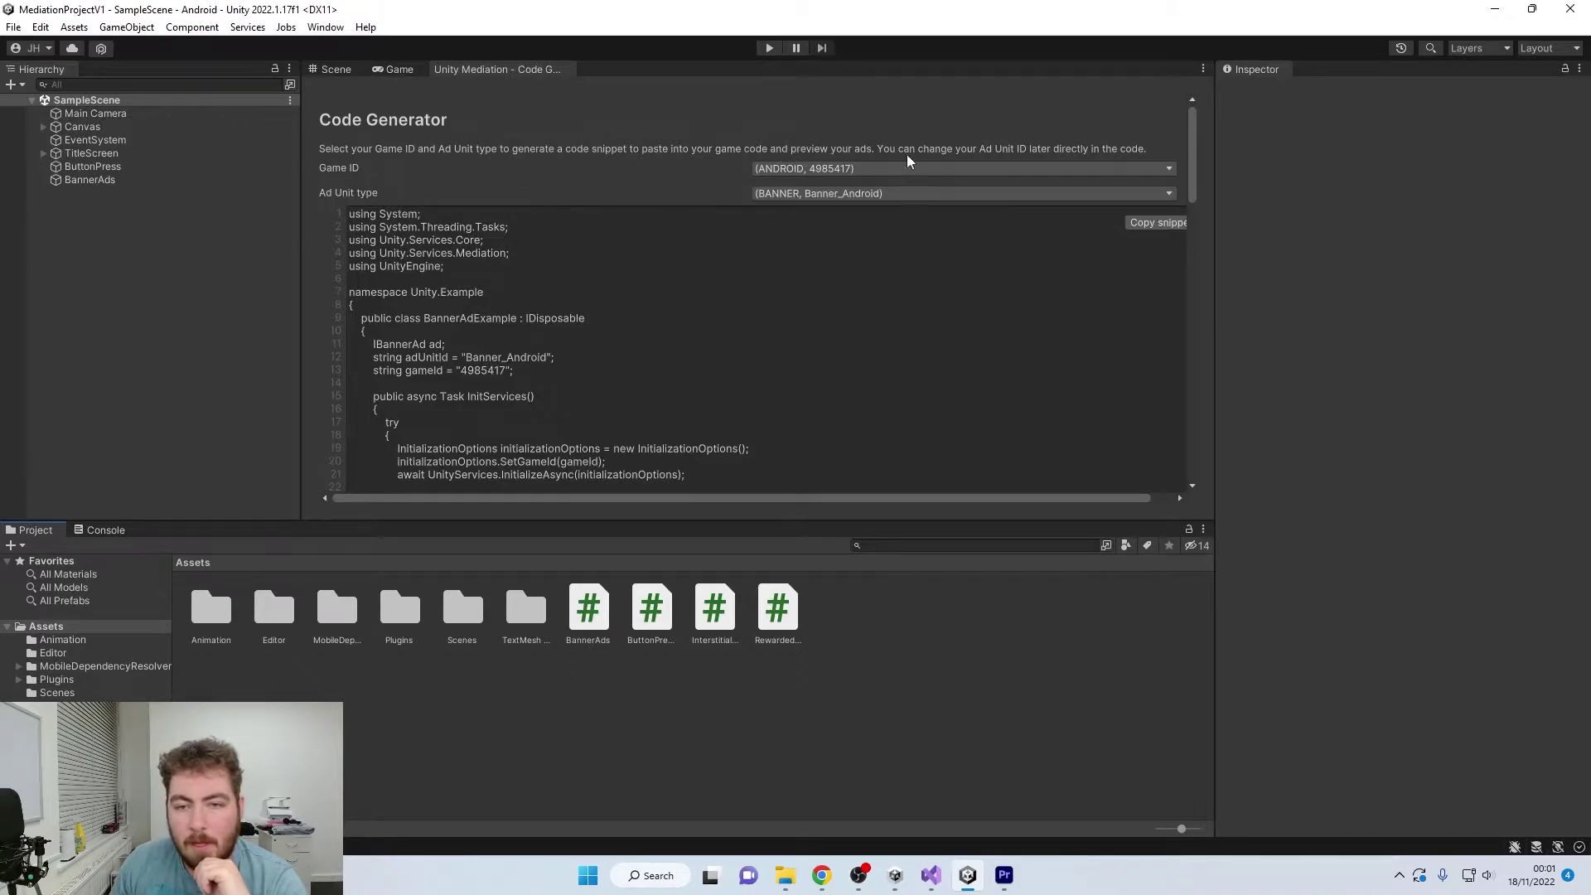
Set the Code Generator to BANNER with iOS game ID 4985416, and select the whole snippet.
left_click(862, 194)
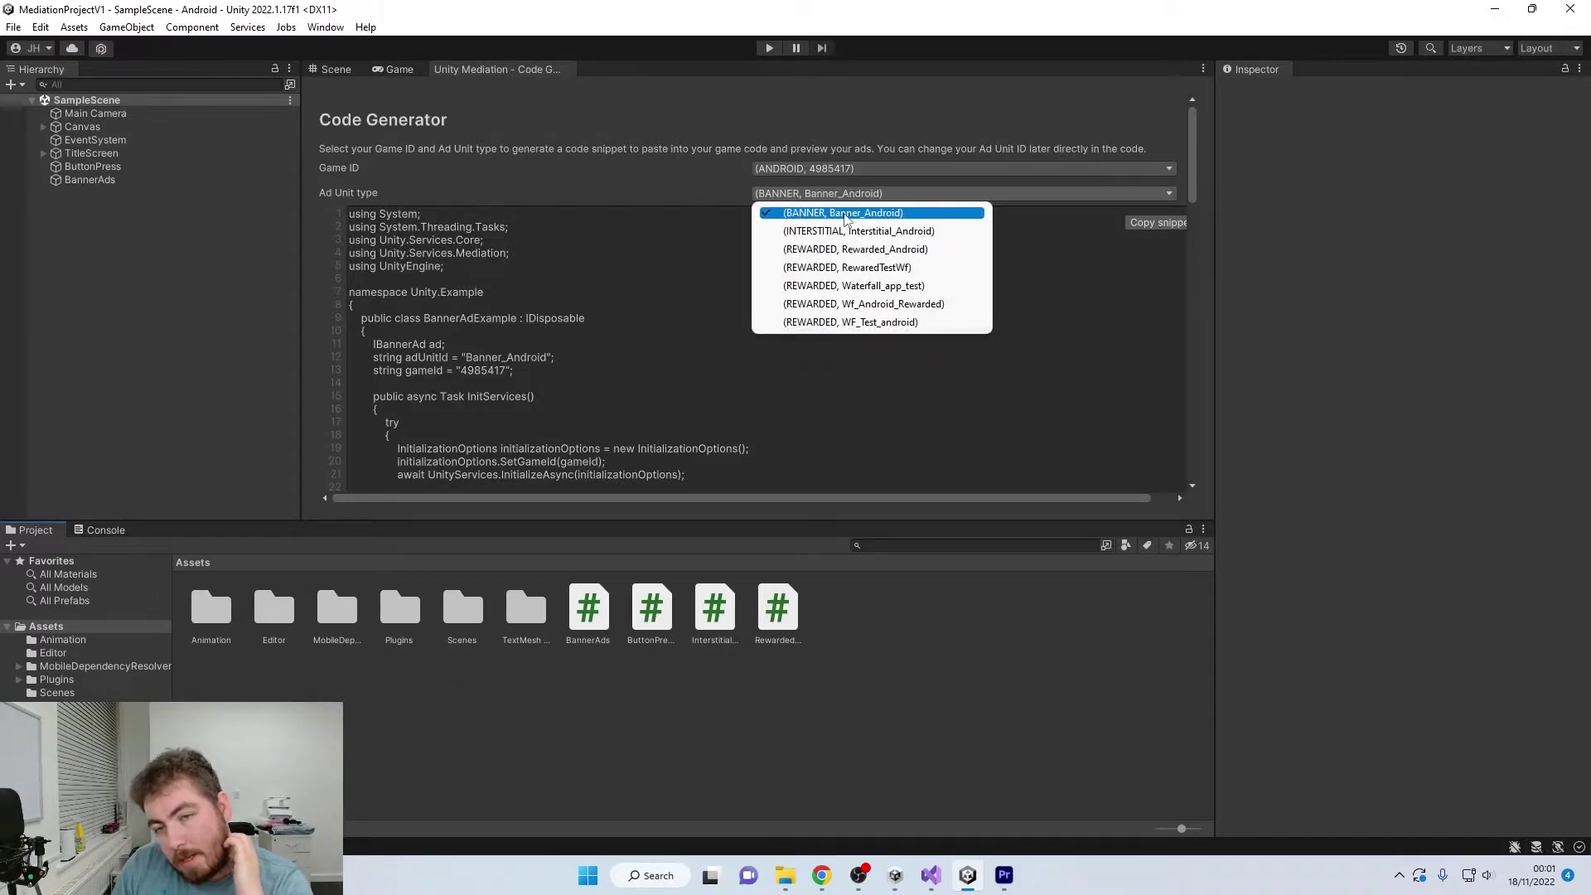
left_click(801, 214)
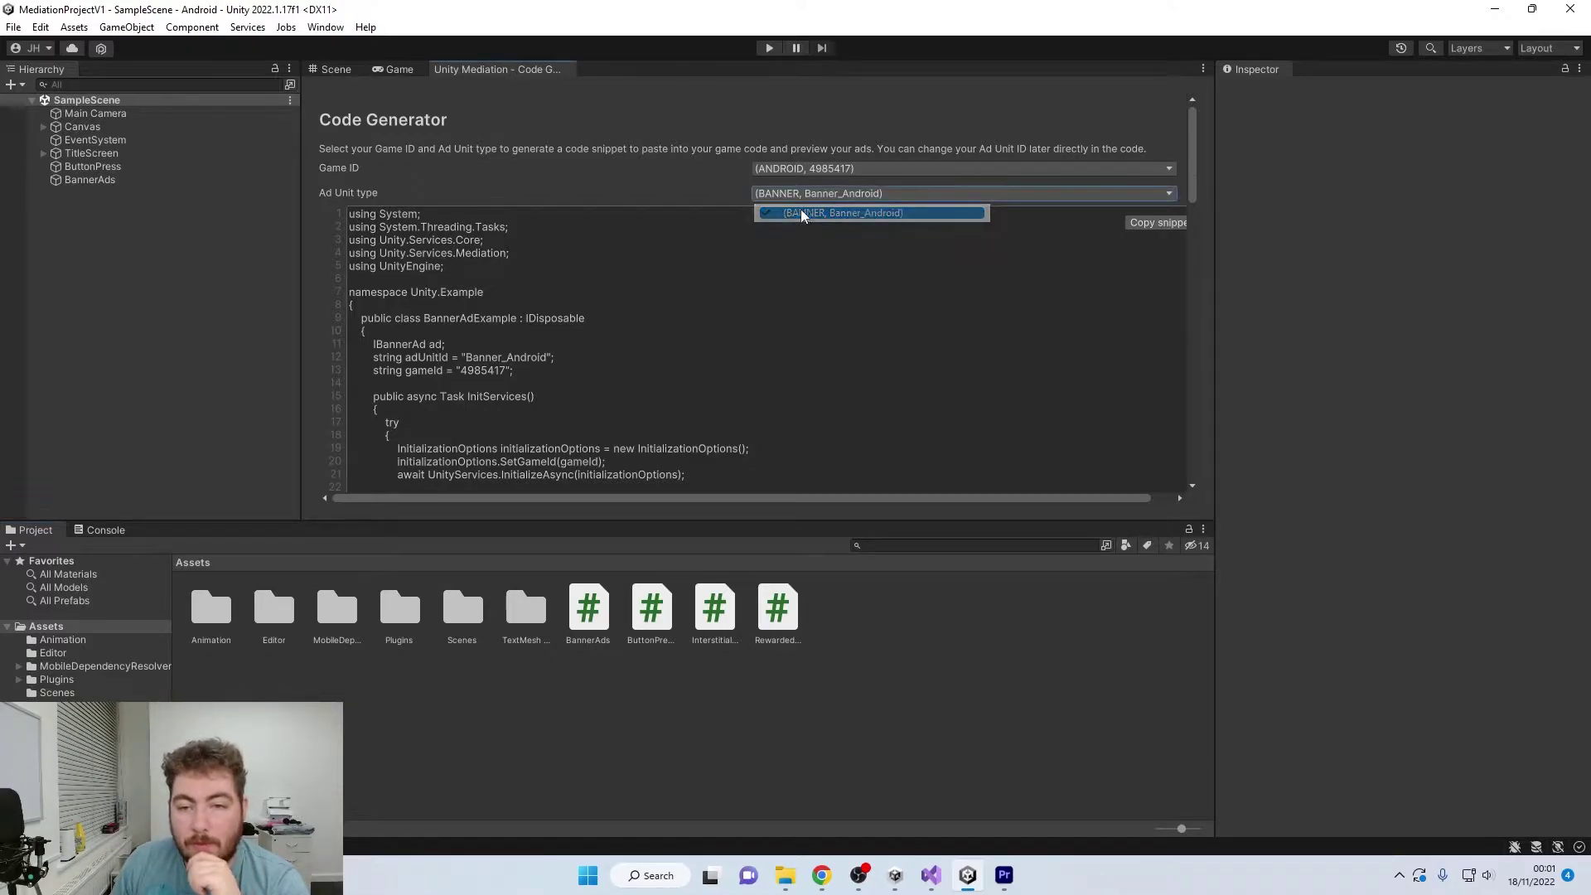
left_click(804, 169)
left_click(811, 203)
left_click(812, 196)
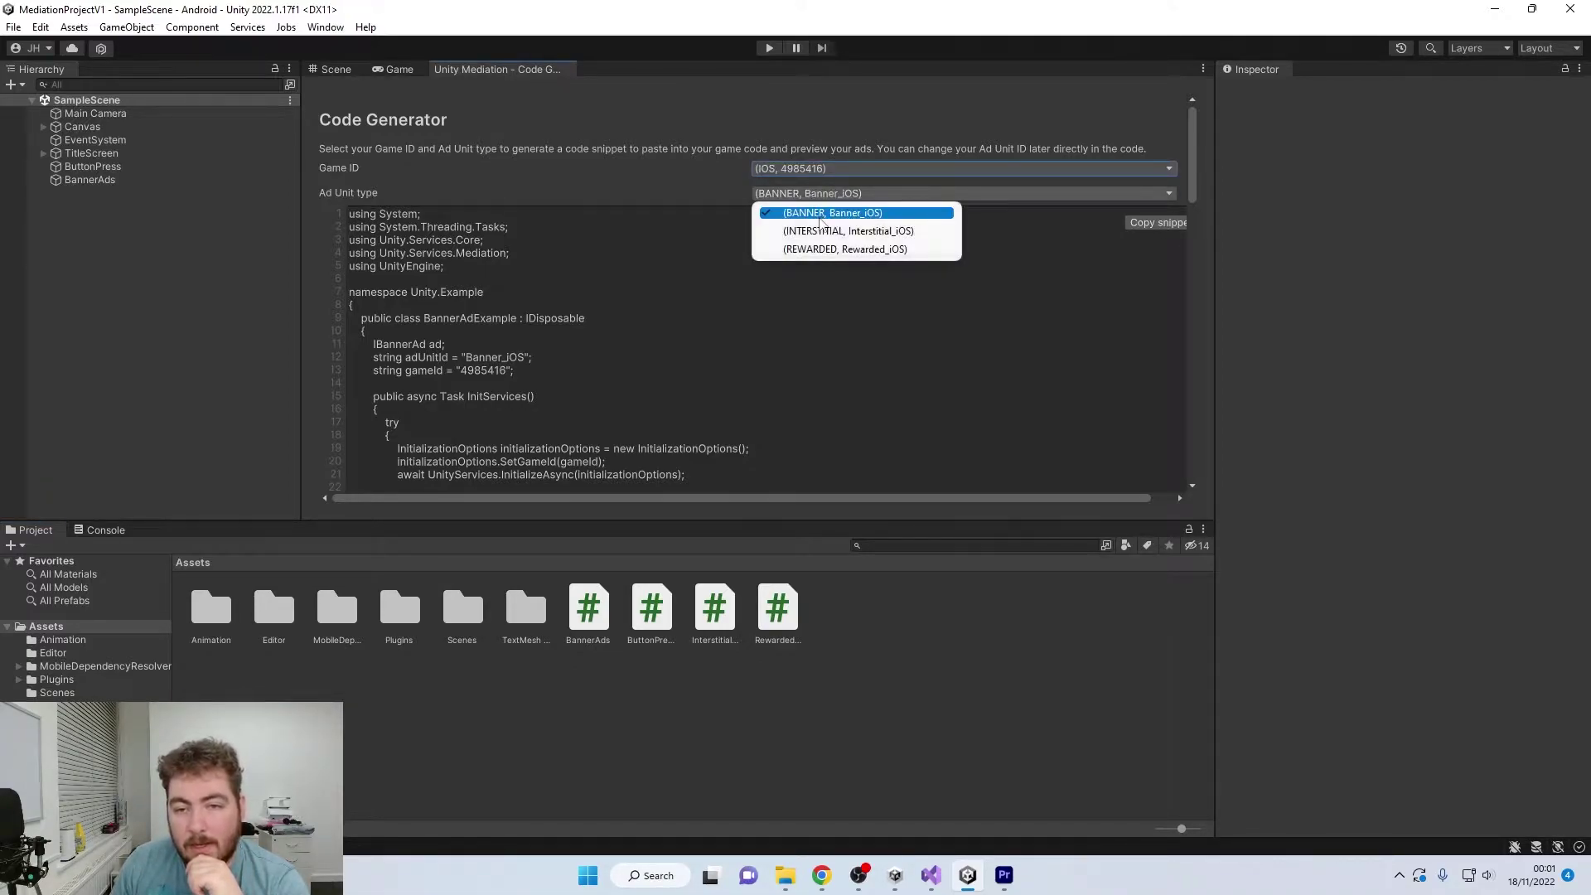
left_click(1017, 249)
key("ctrl+a")
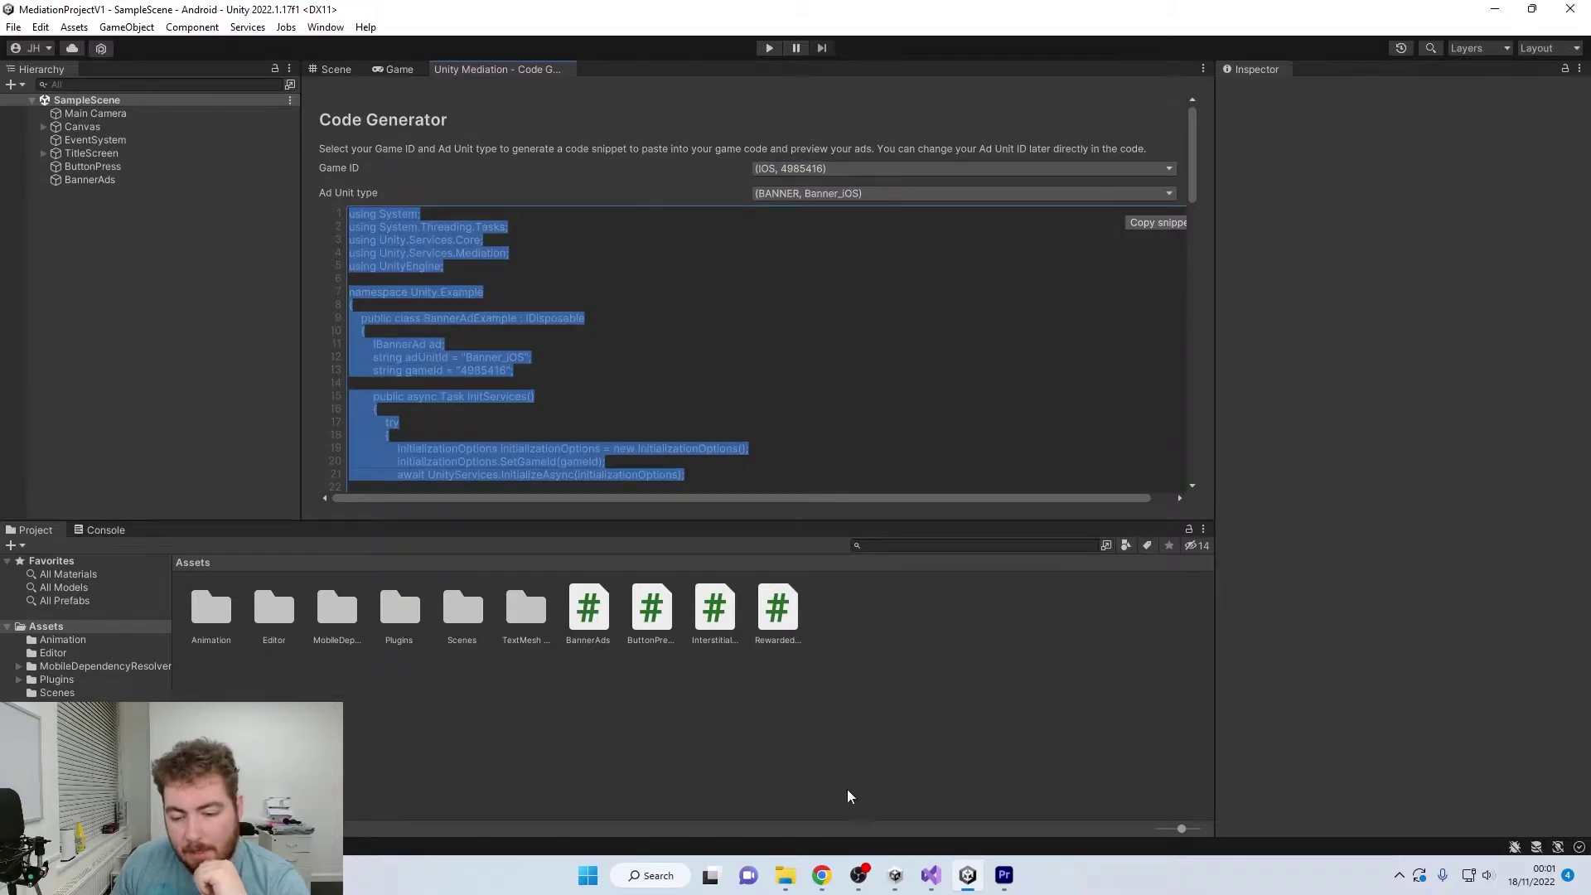
left_click(822, 876)
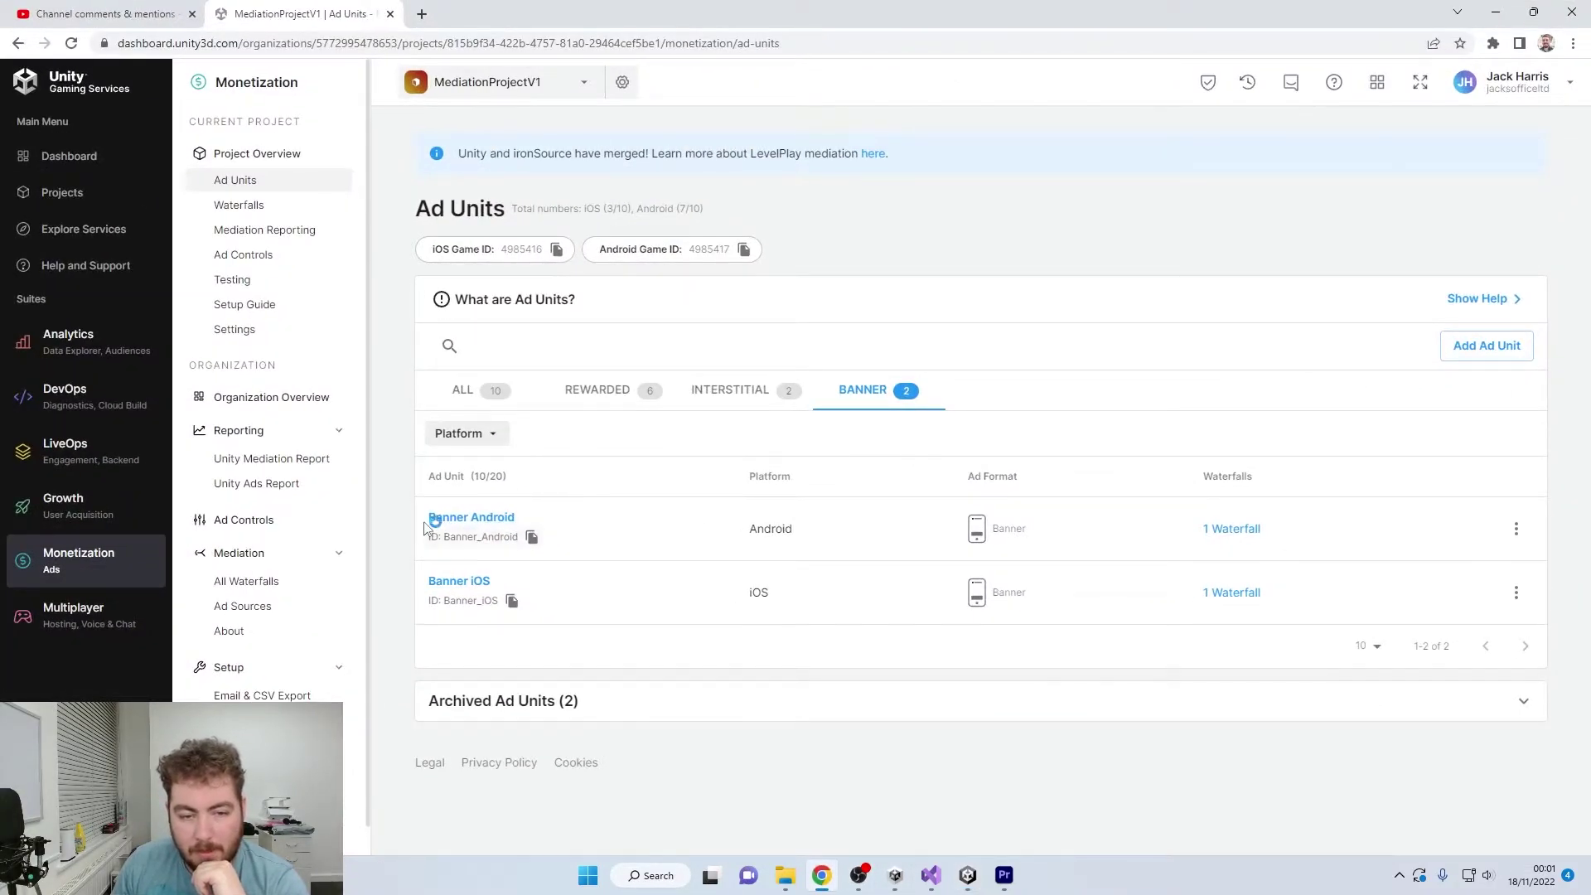
left_click_drag(427, 524, 597, 605)
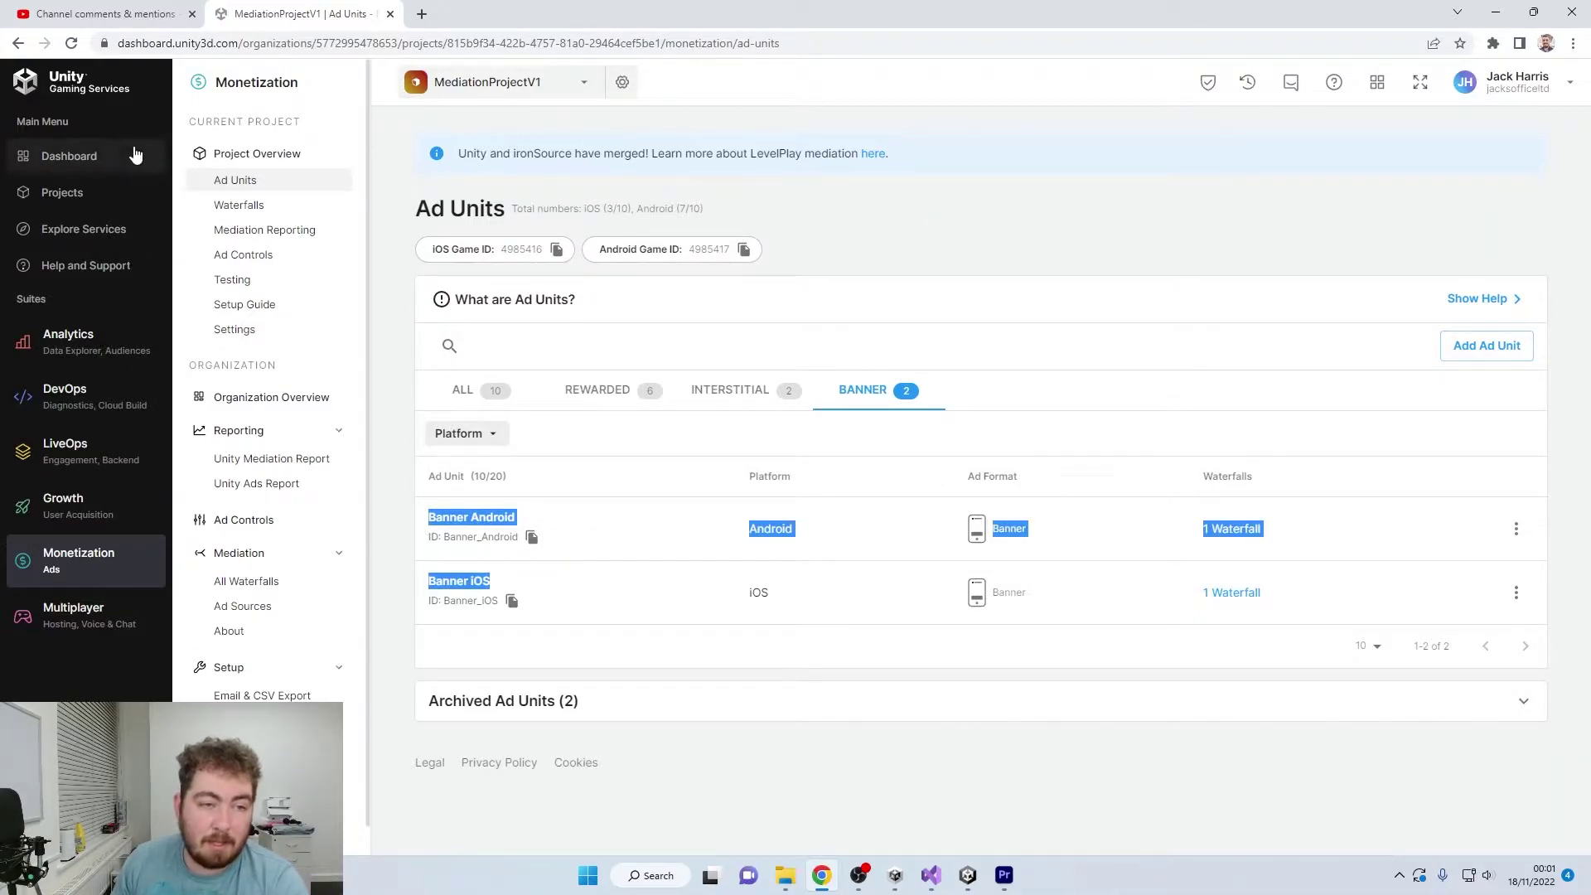
left_click(94, 174)
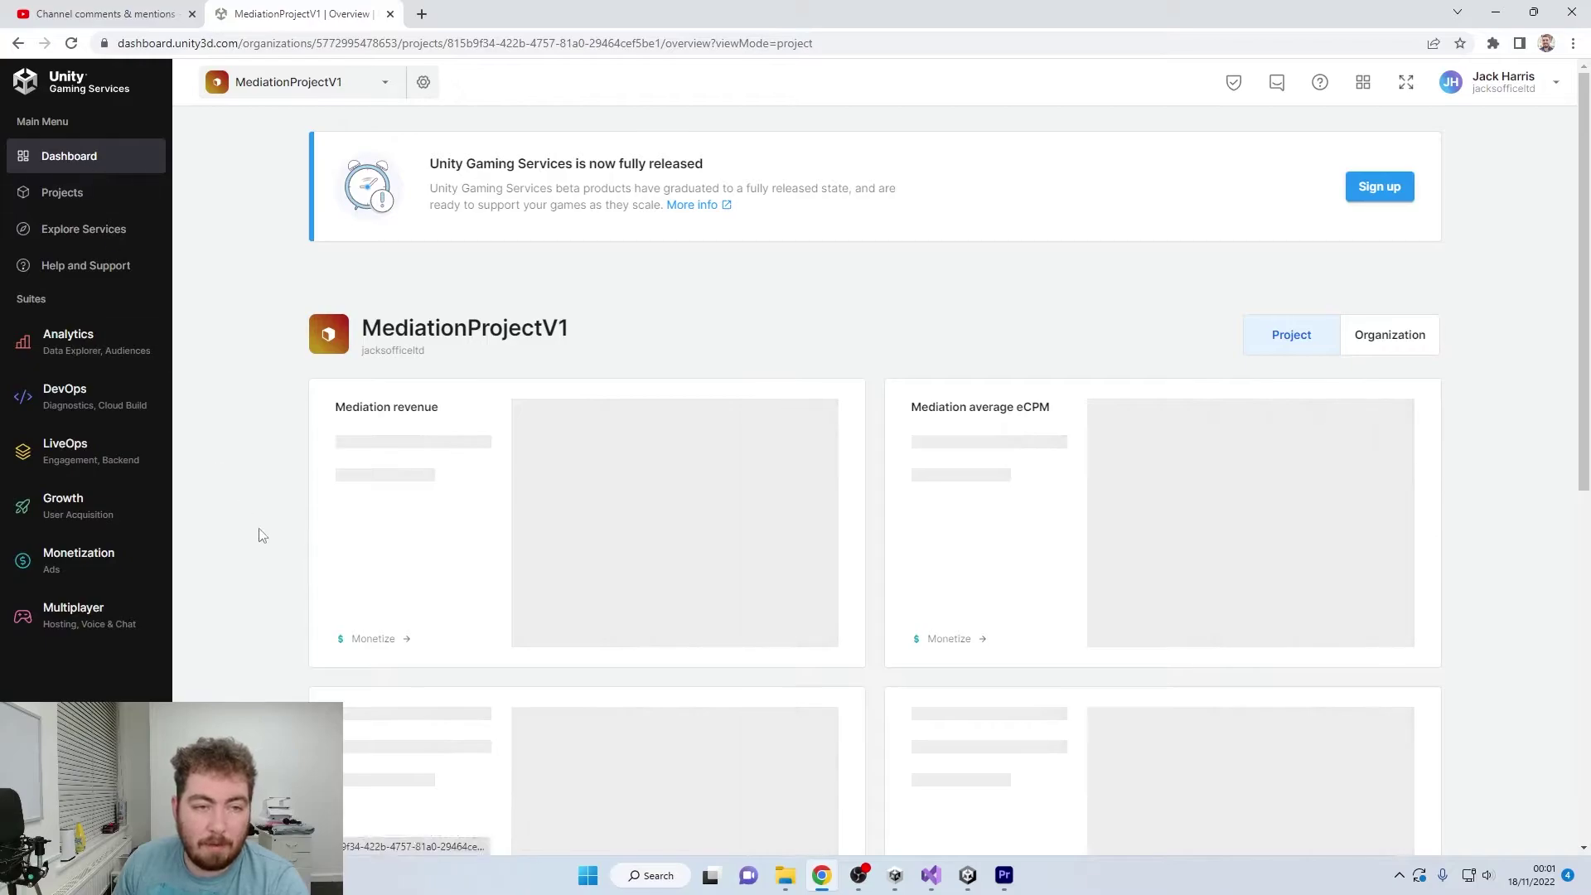
left_click(273, 87)
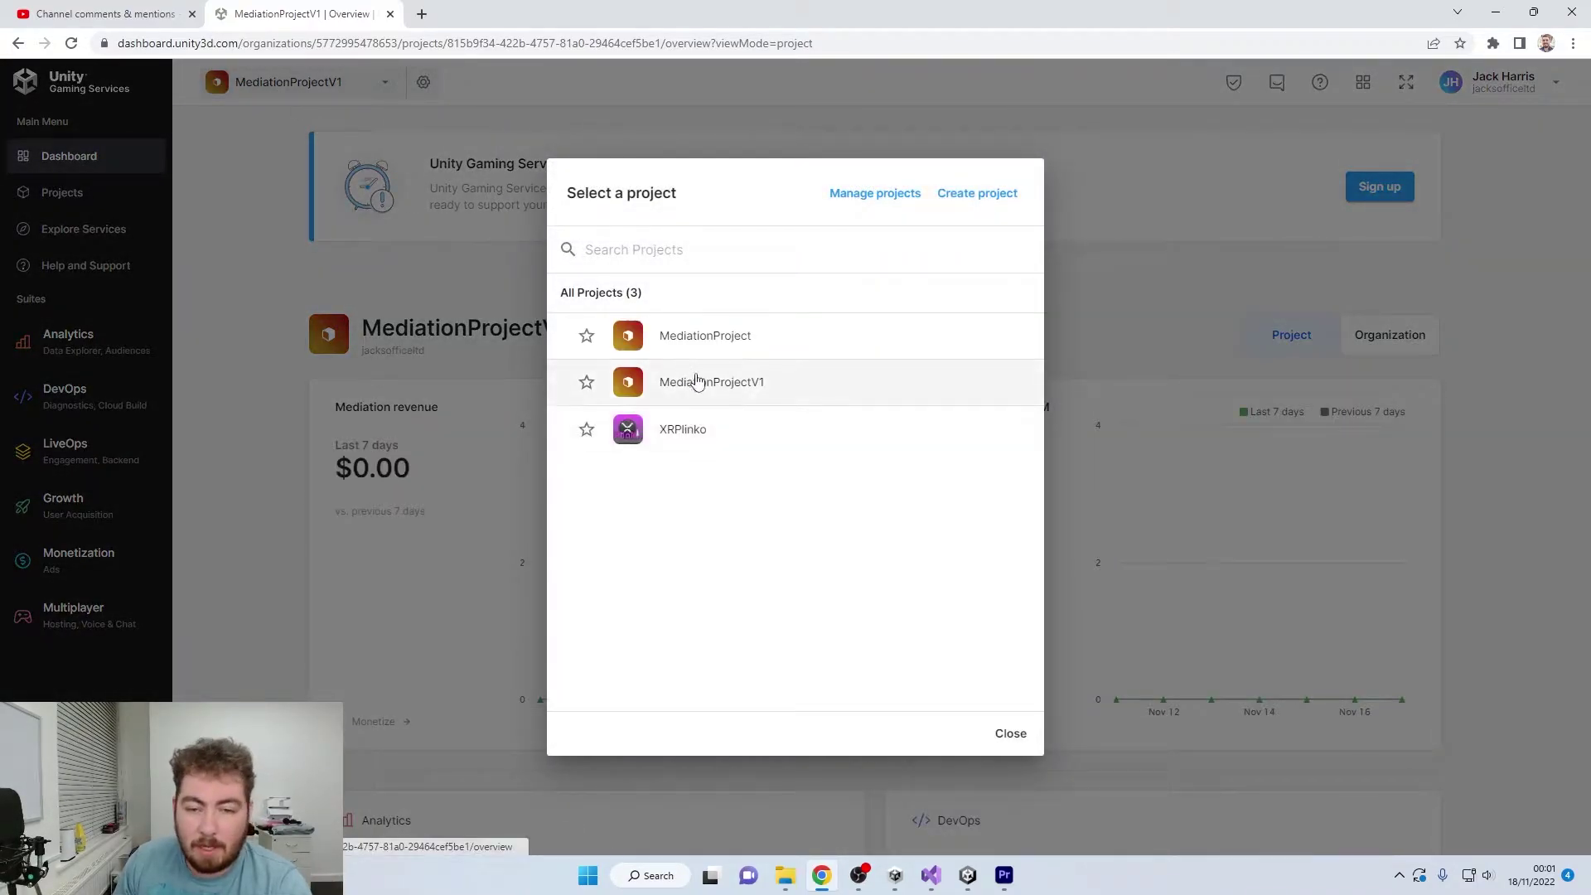
left_click(764, 392)
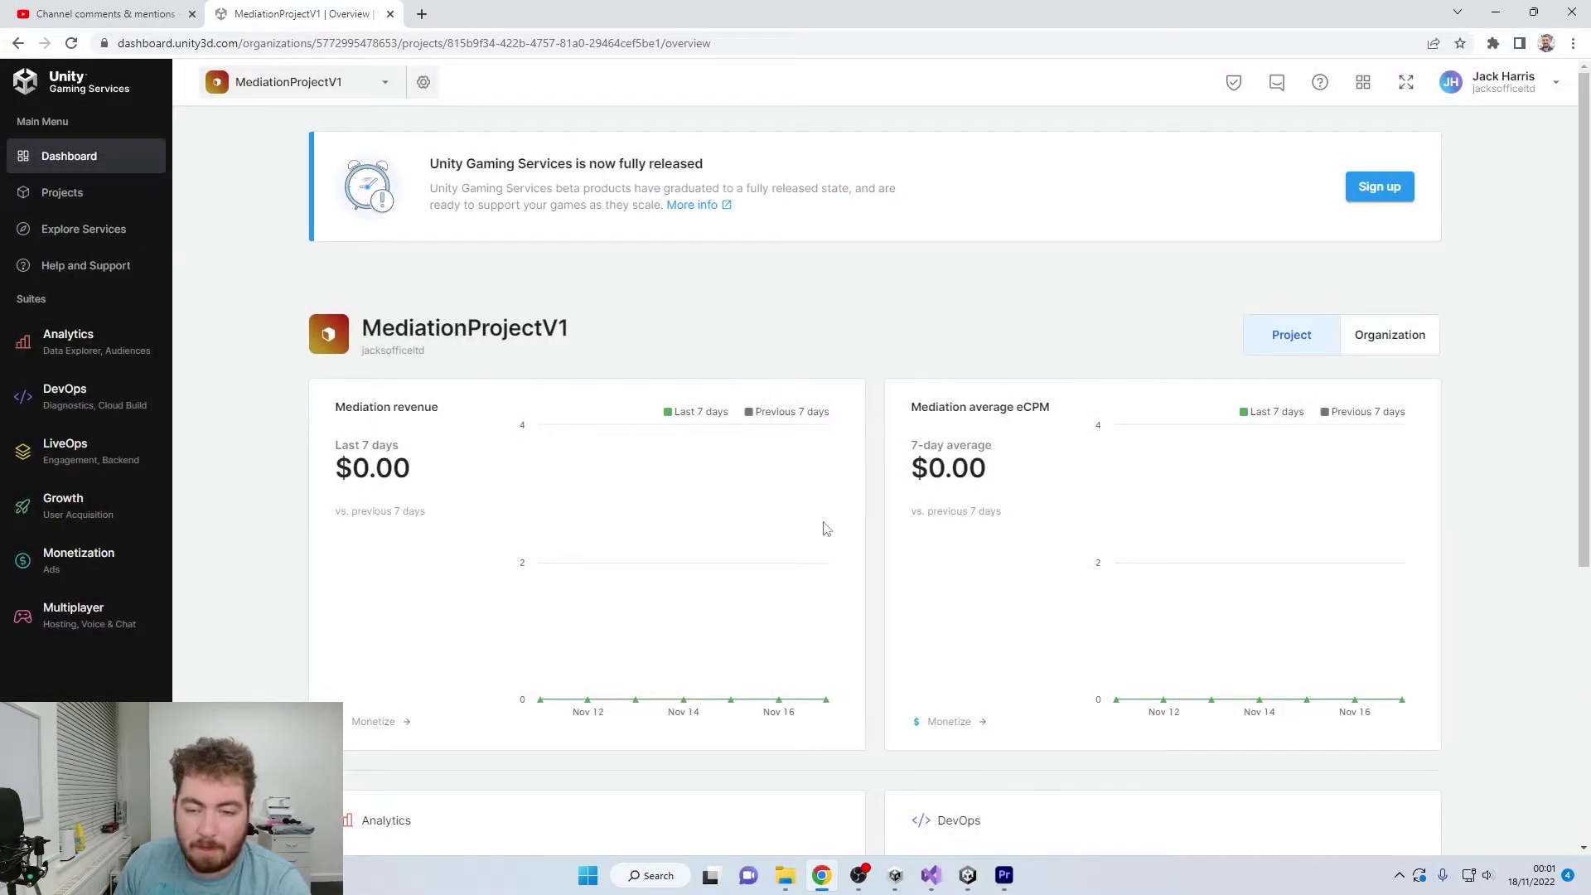
left_click(97, 560)
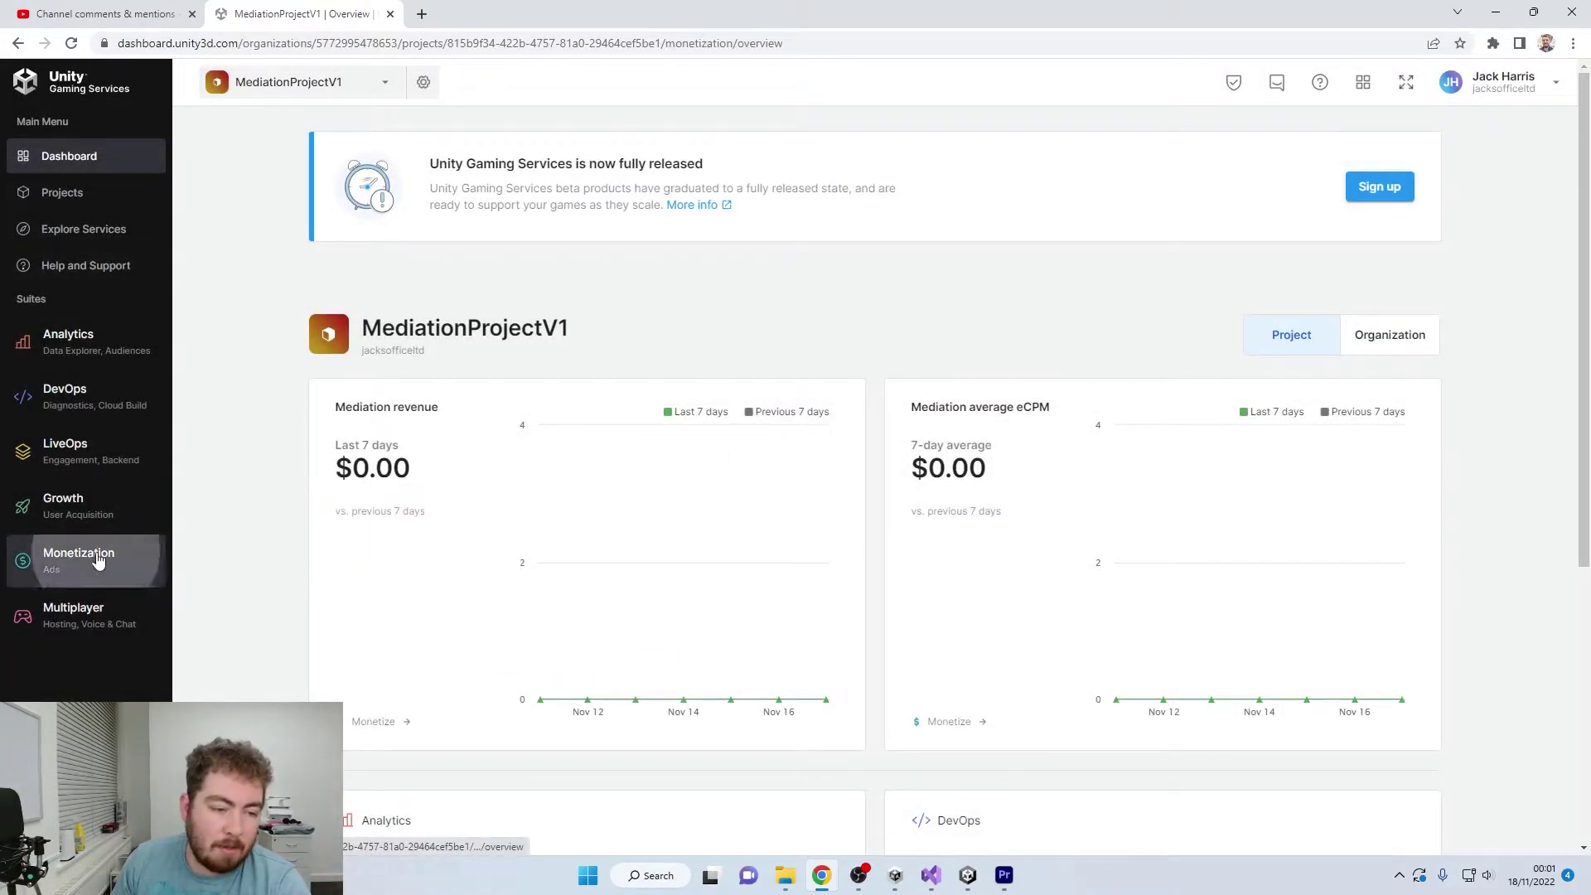
left_click(231, 186)
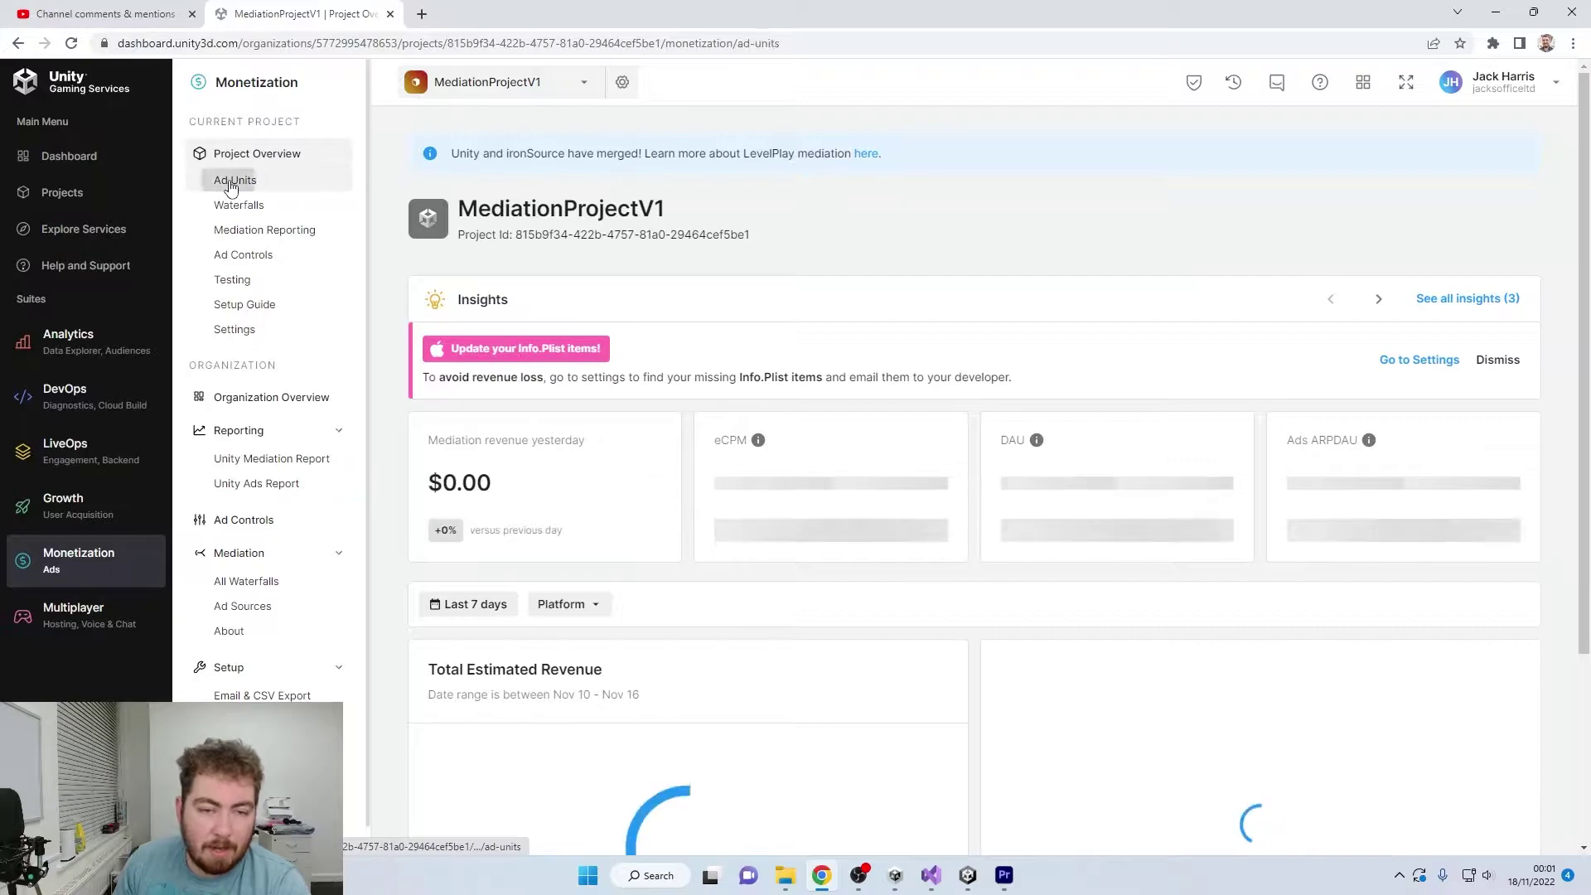
scroll(839, 224, "down", 2)
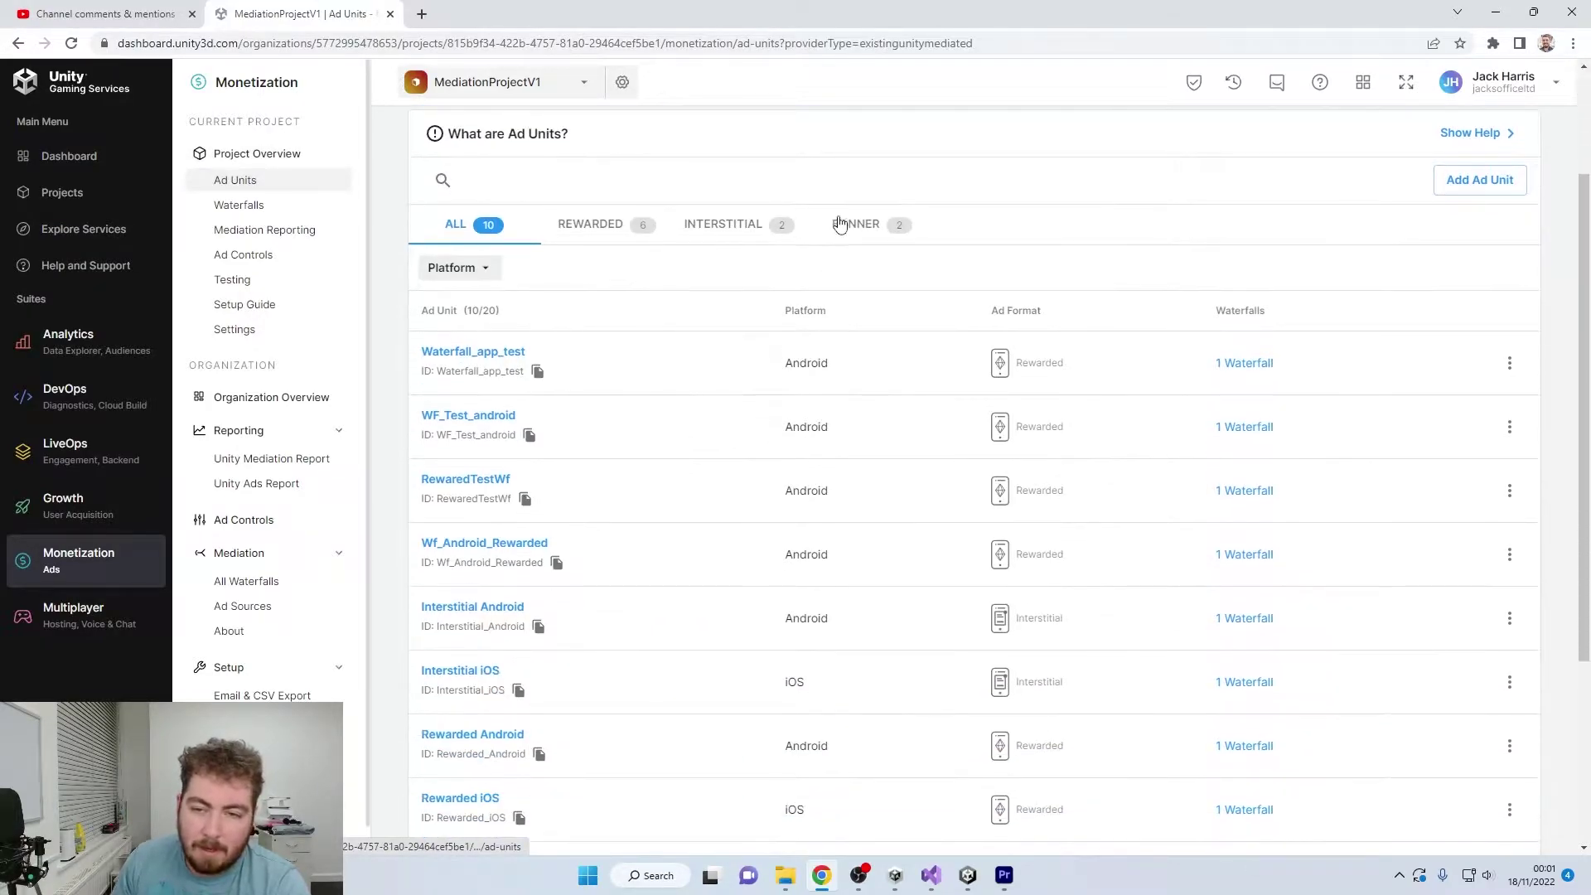
left_click(850, 227)
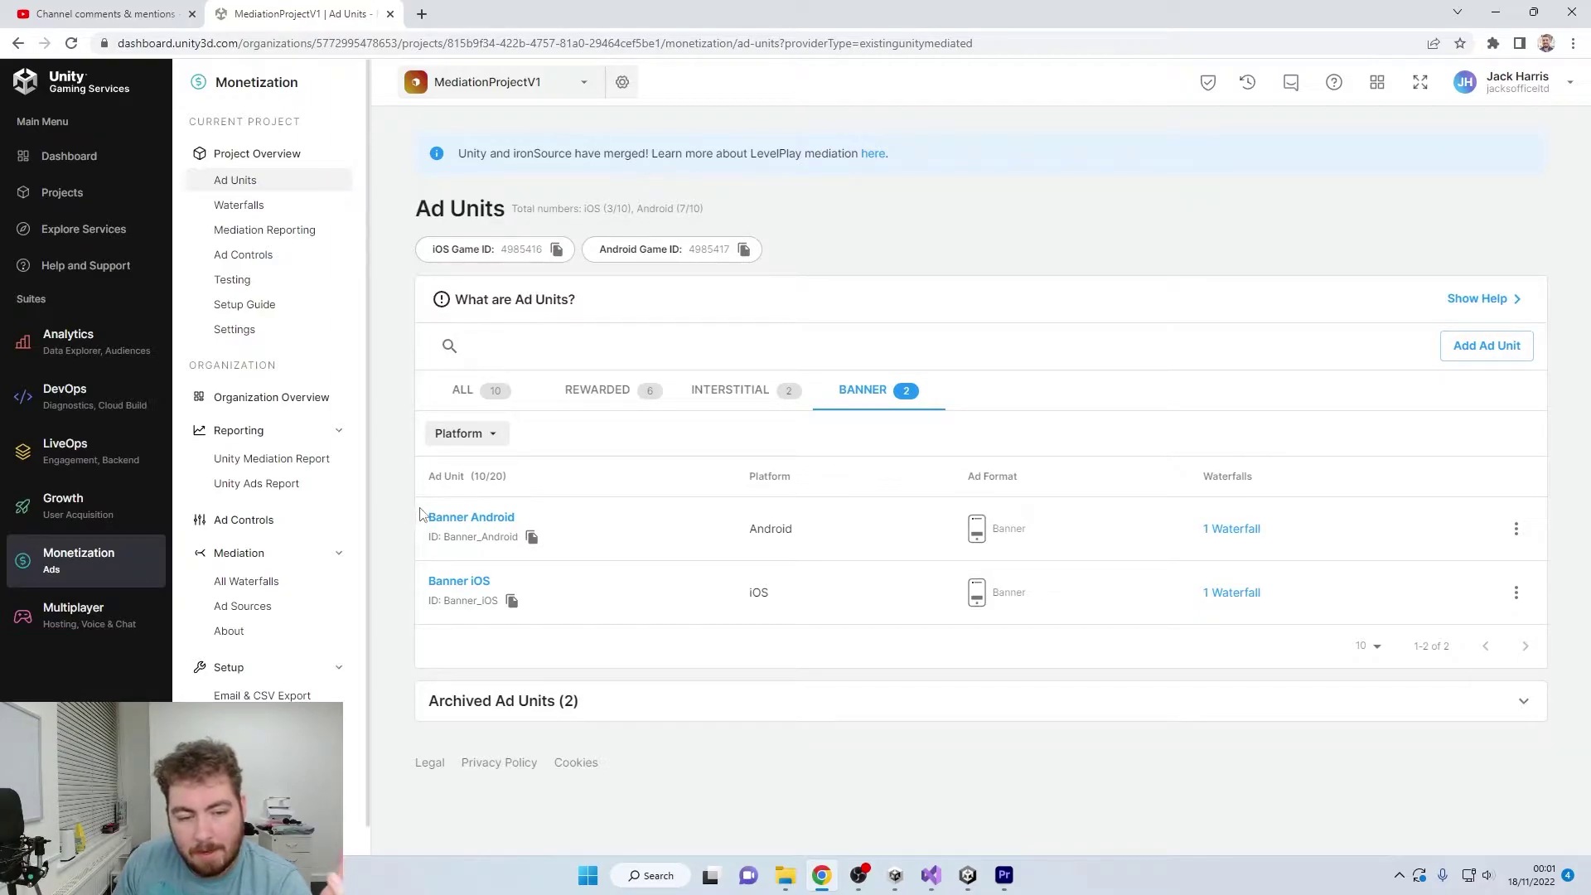
left_click_drag(420, 514, 1352, 628)
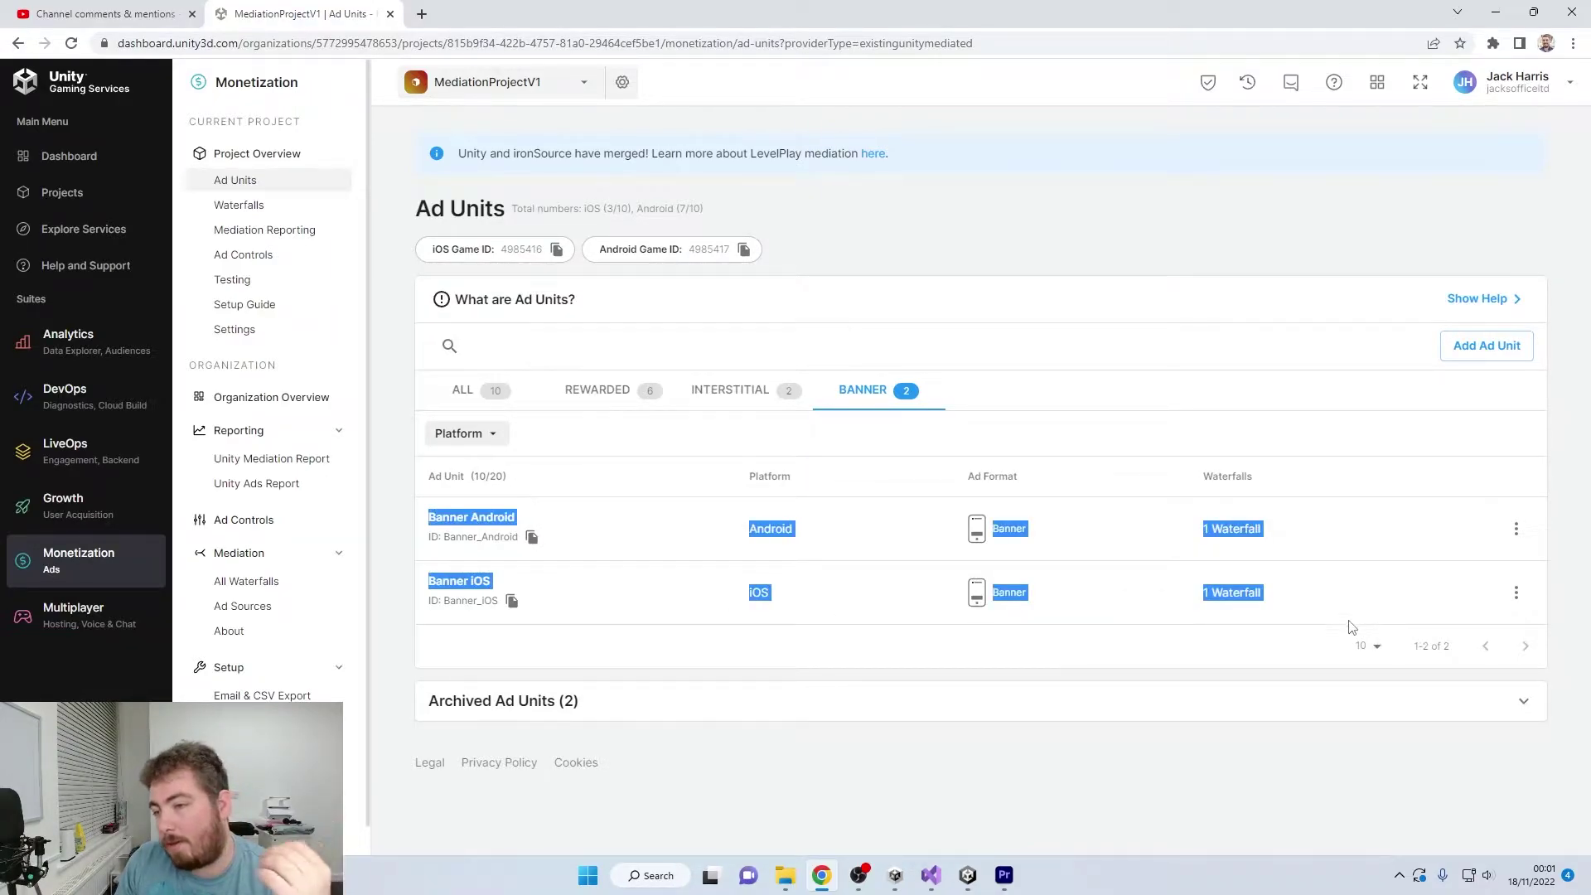
Create a Banner-format ad unit named 'Andorid_Banner' for the Android platform.
left_click(1380, 612)
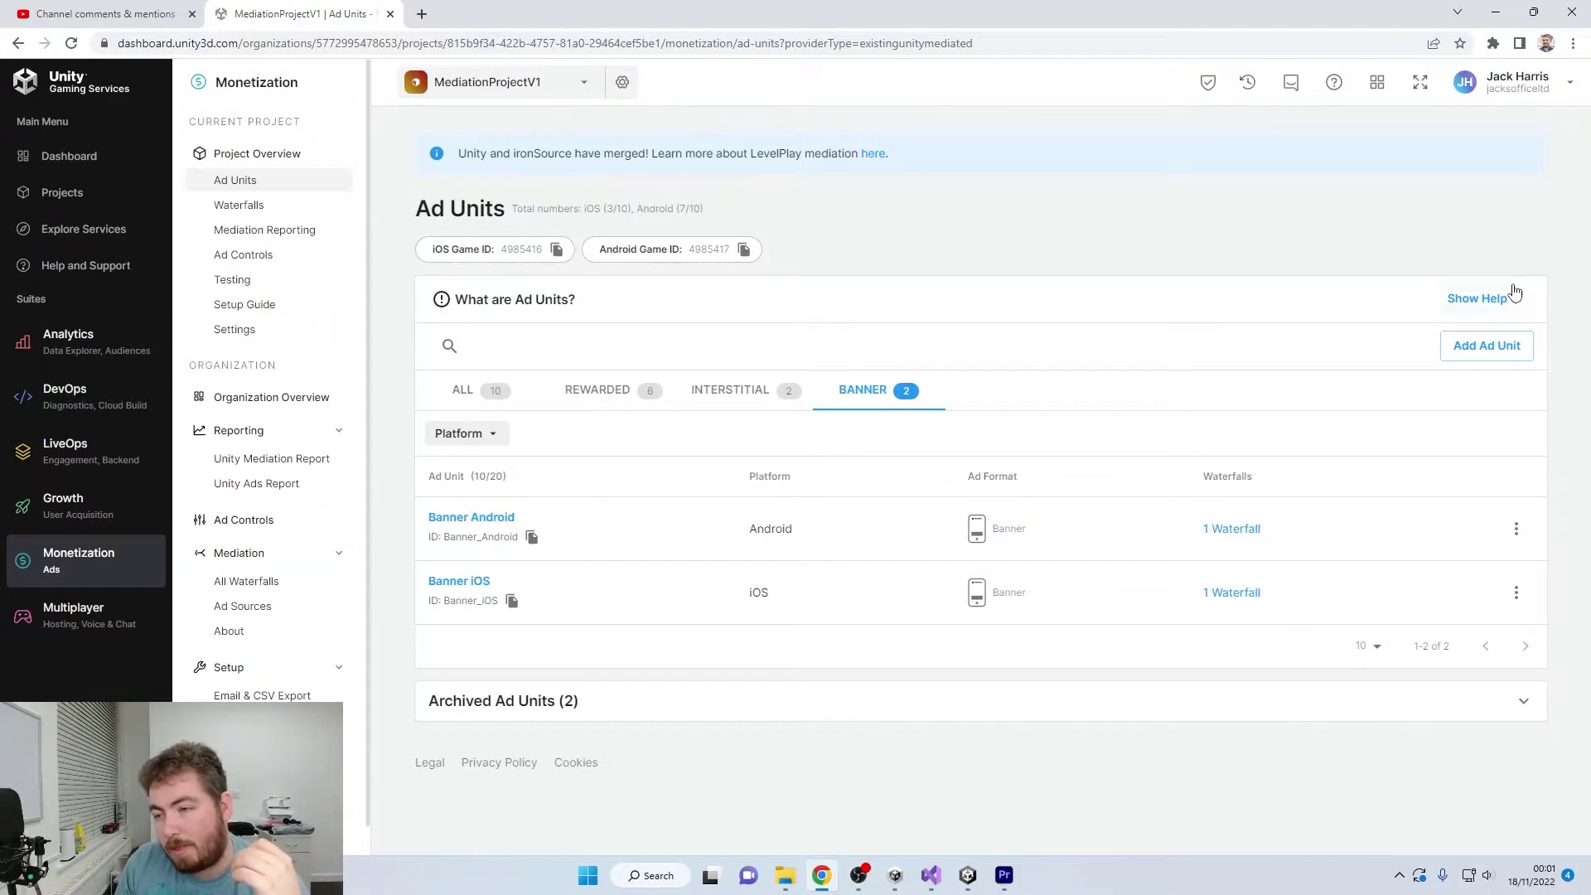
left_click(1502, 354)
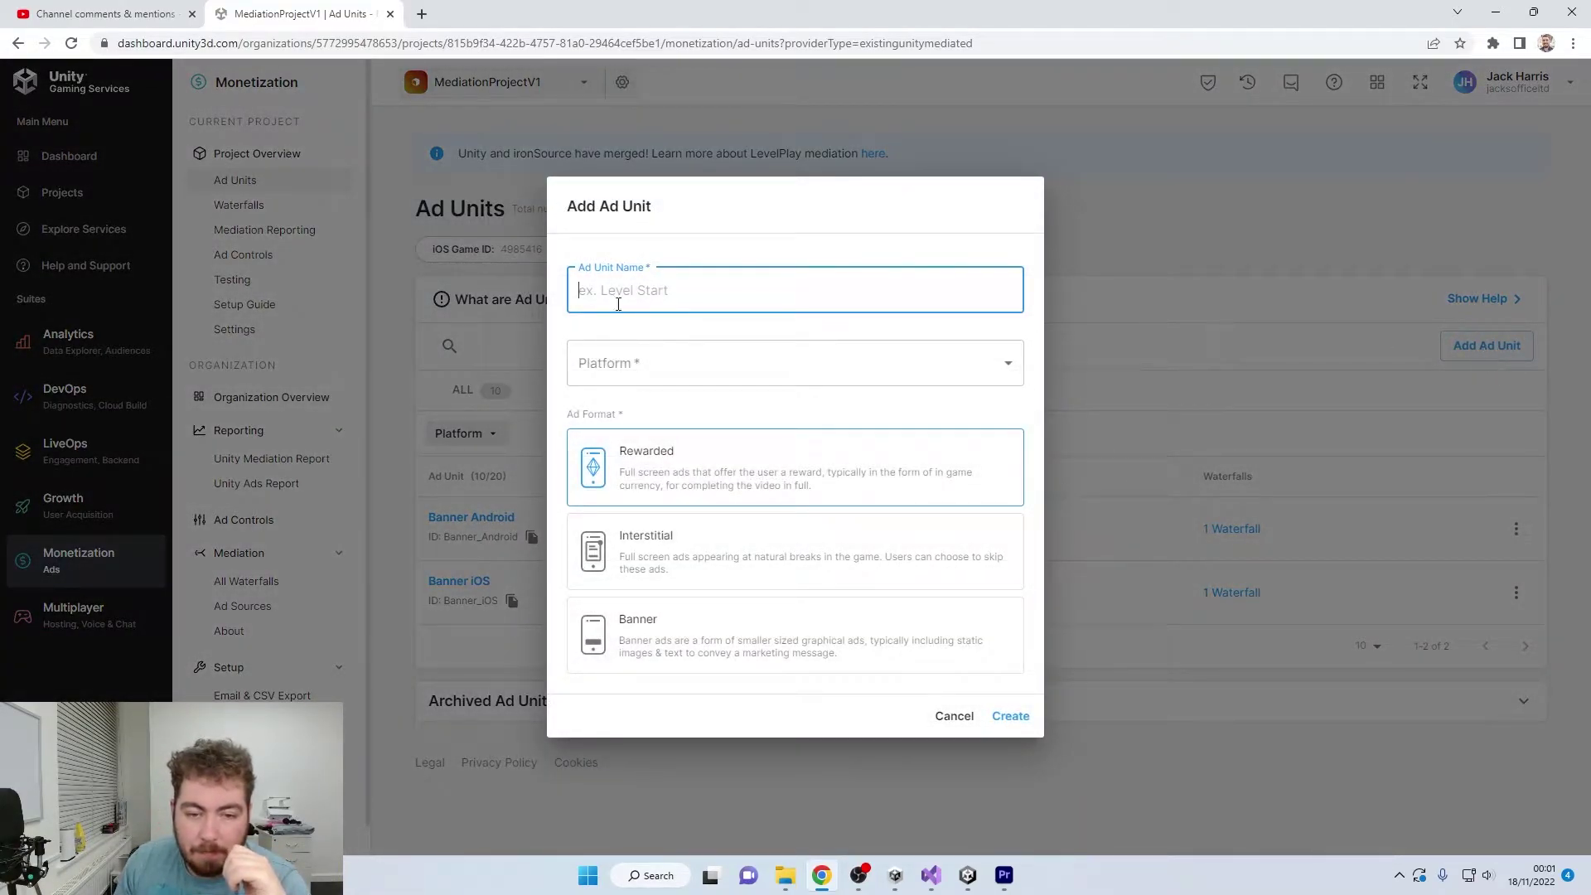
left_click(671, 653)
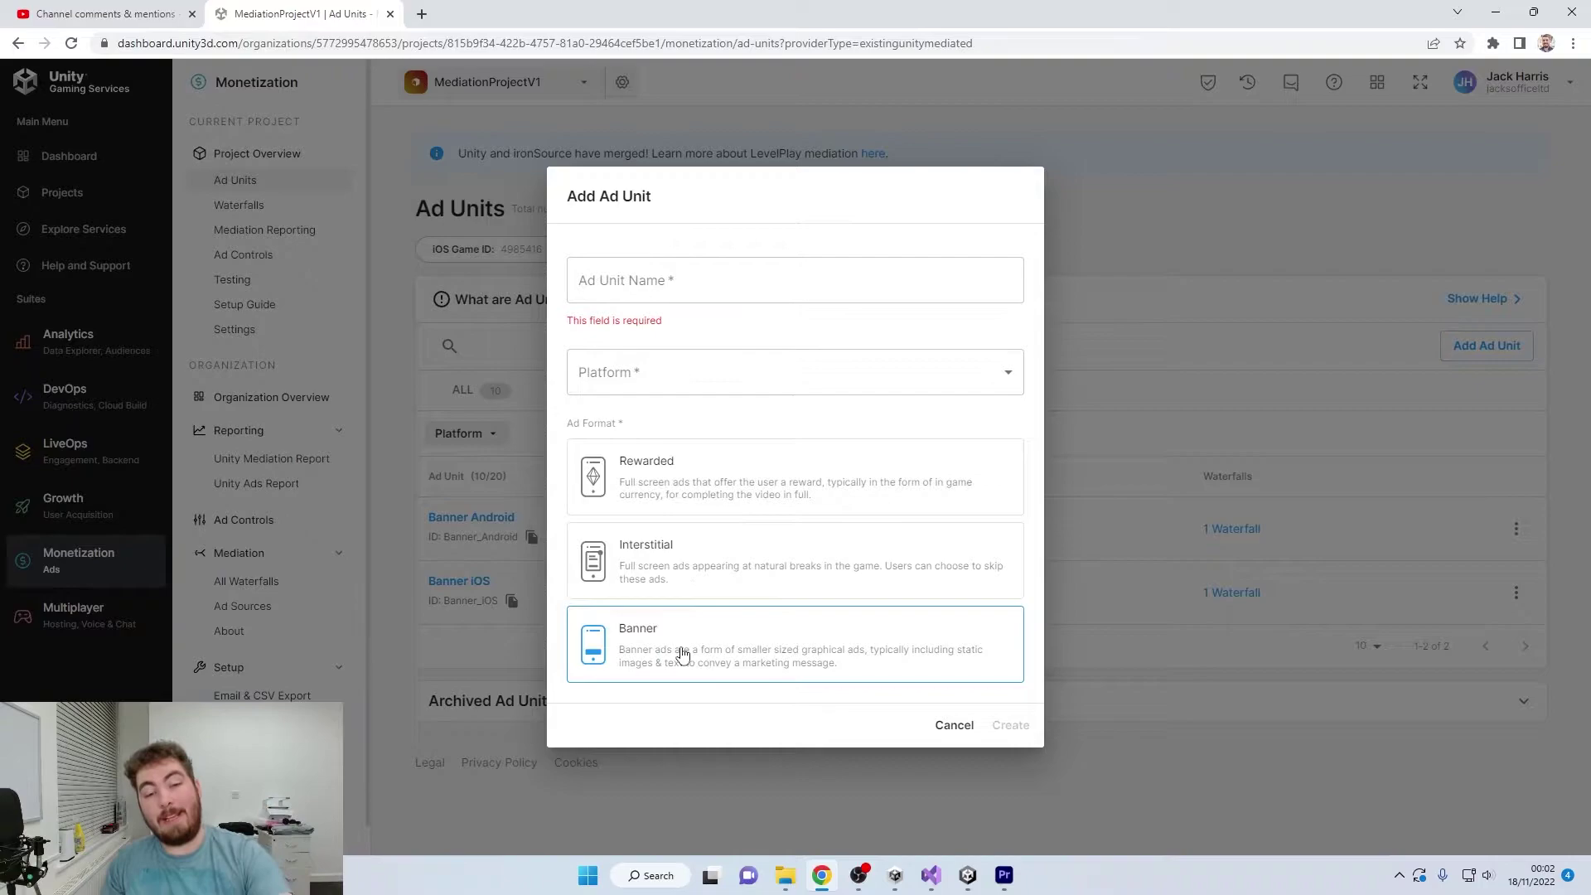
left_click(660, 263)
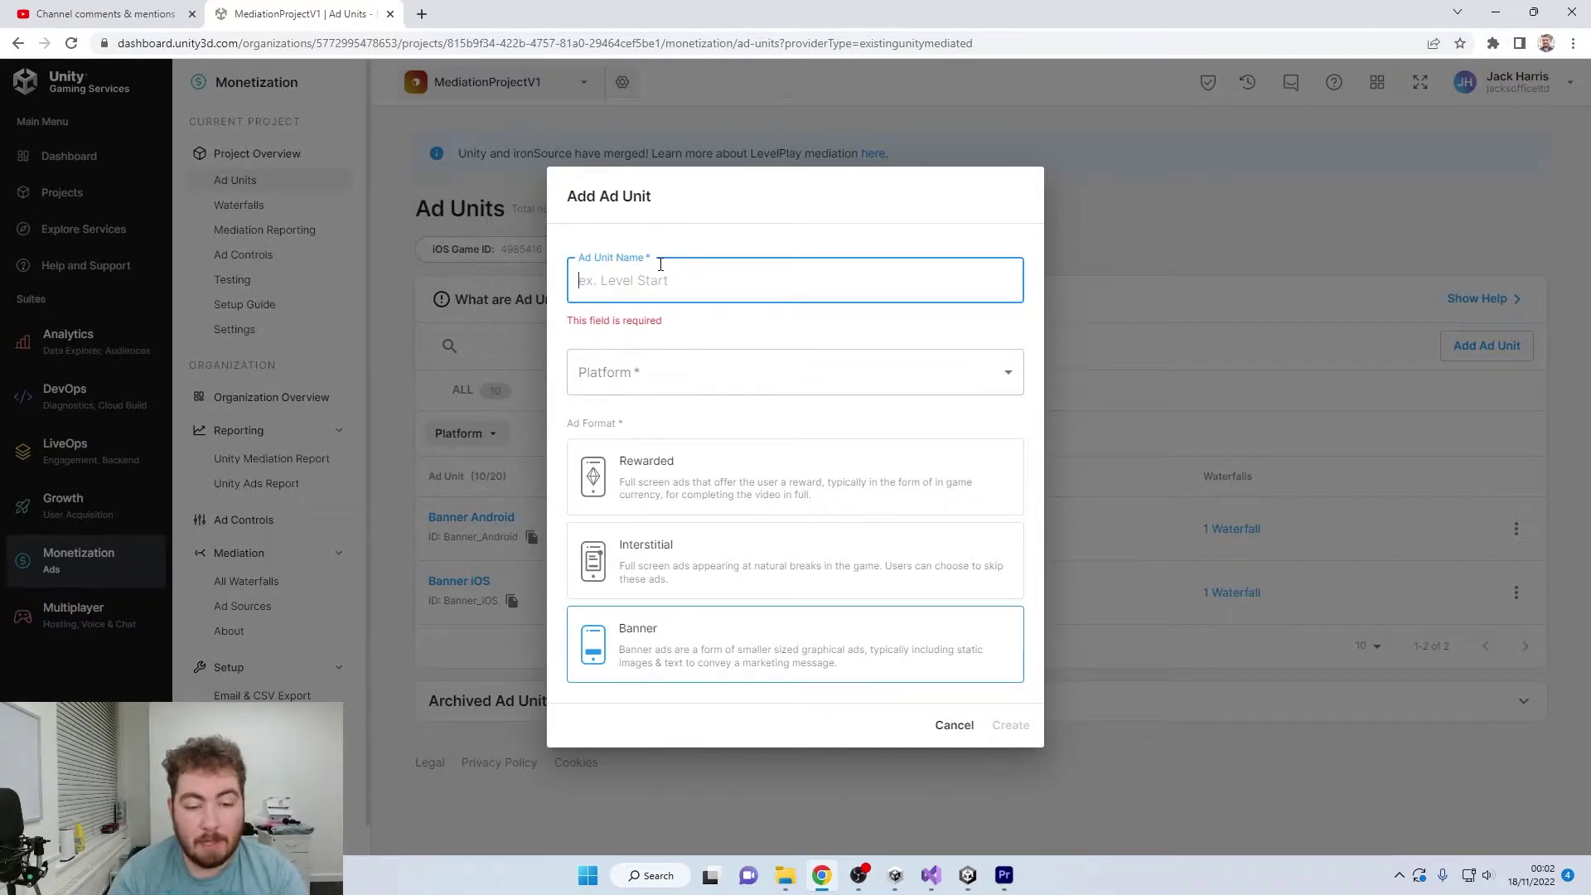
type("Andorid_")
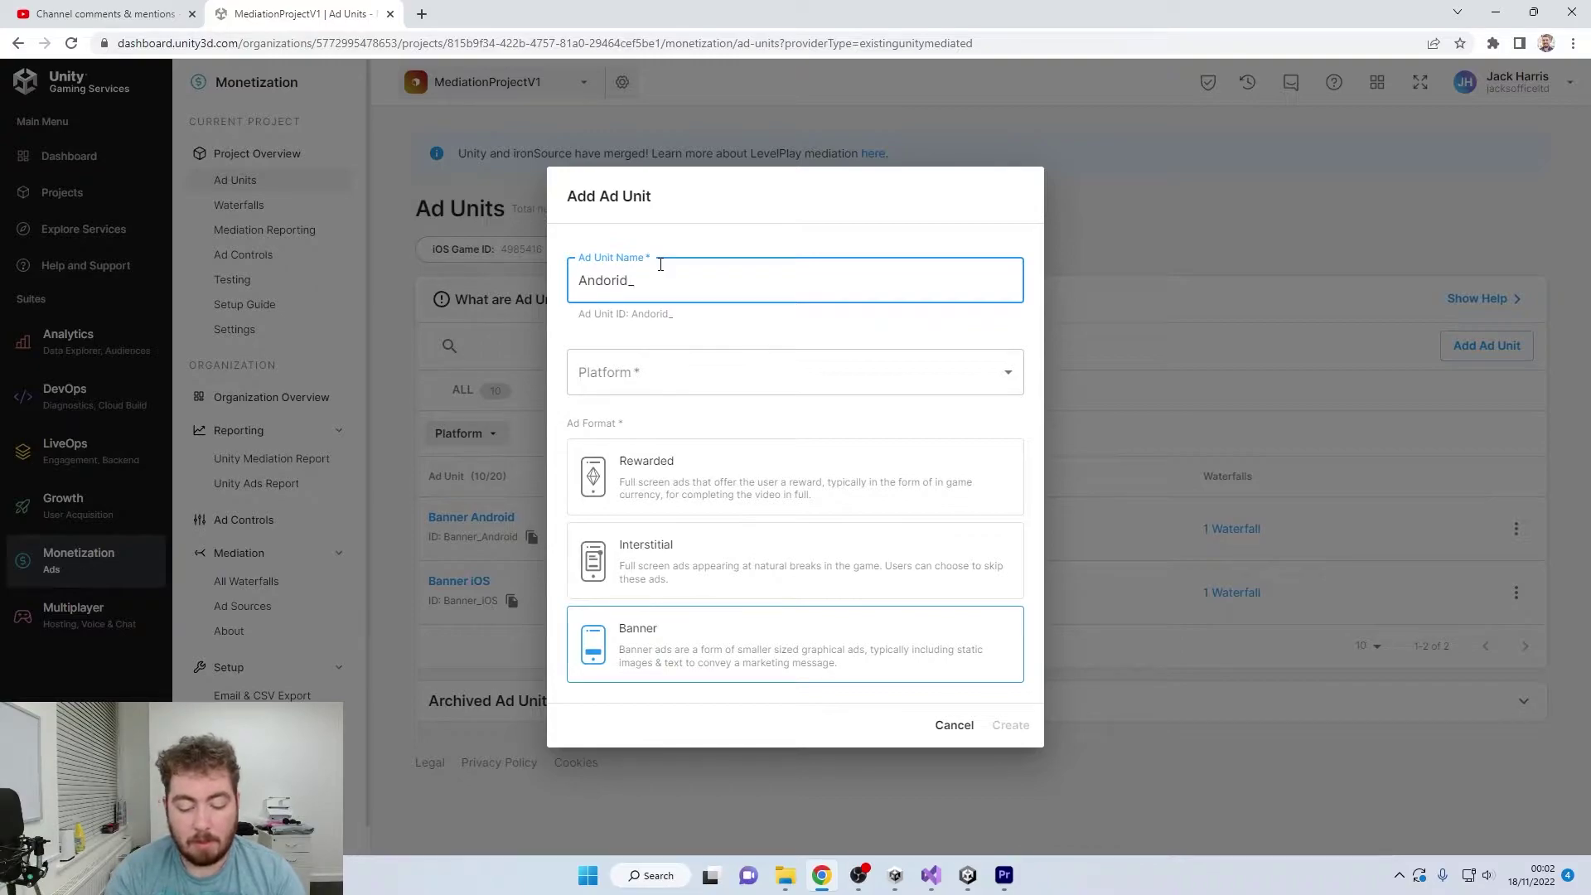
type("Banner")
left_click(632, 380)
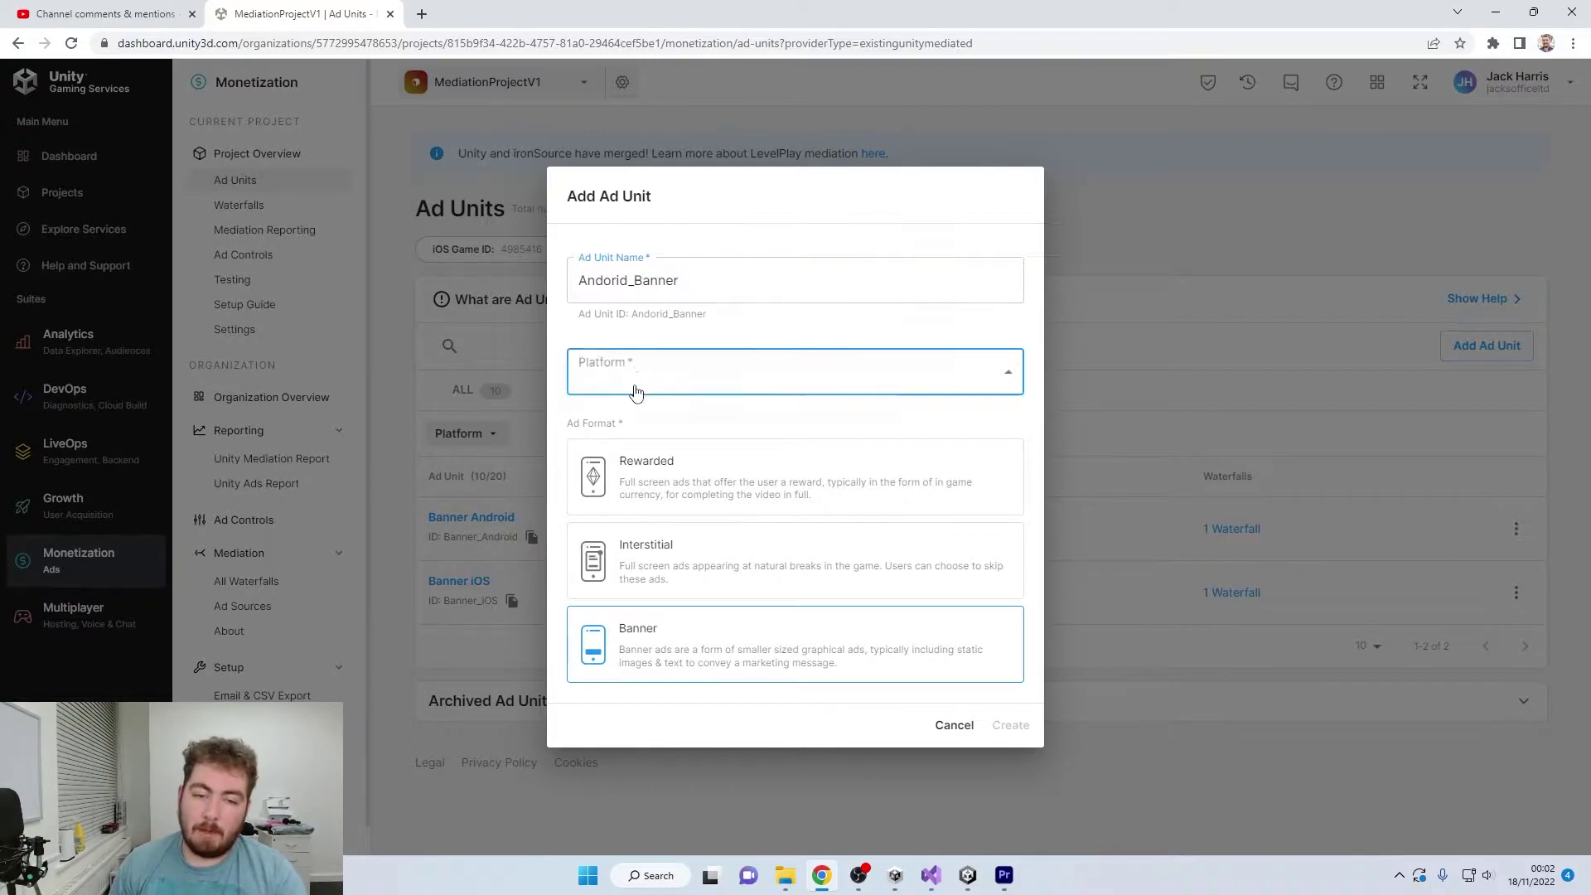
left_click(682, 413)
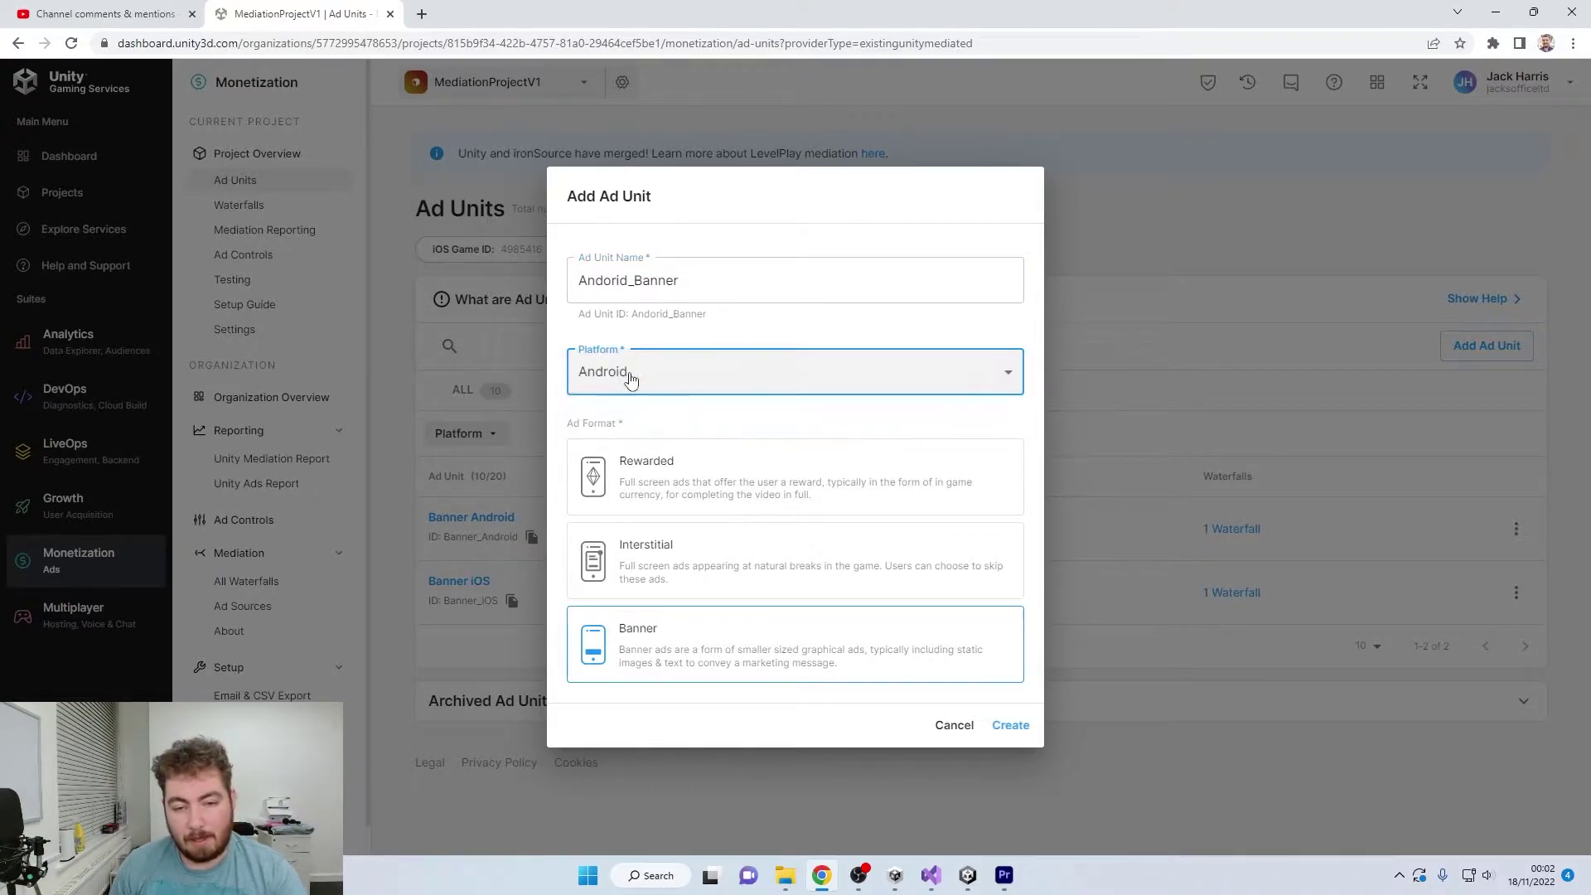
left_click(1013, 728)
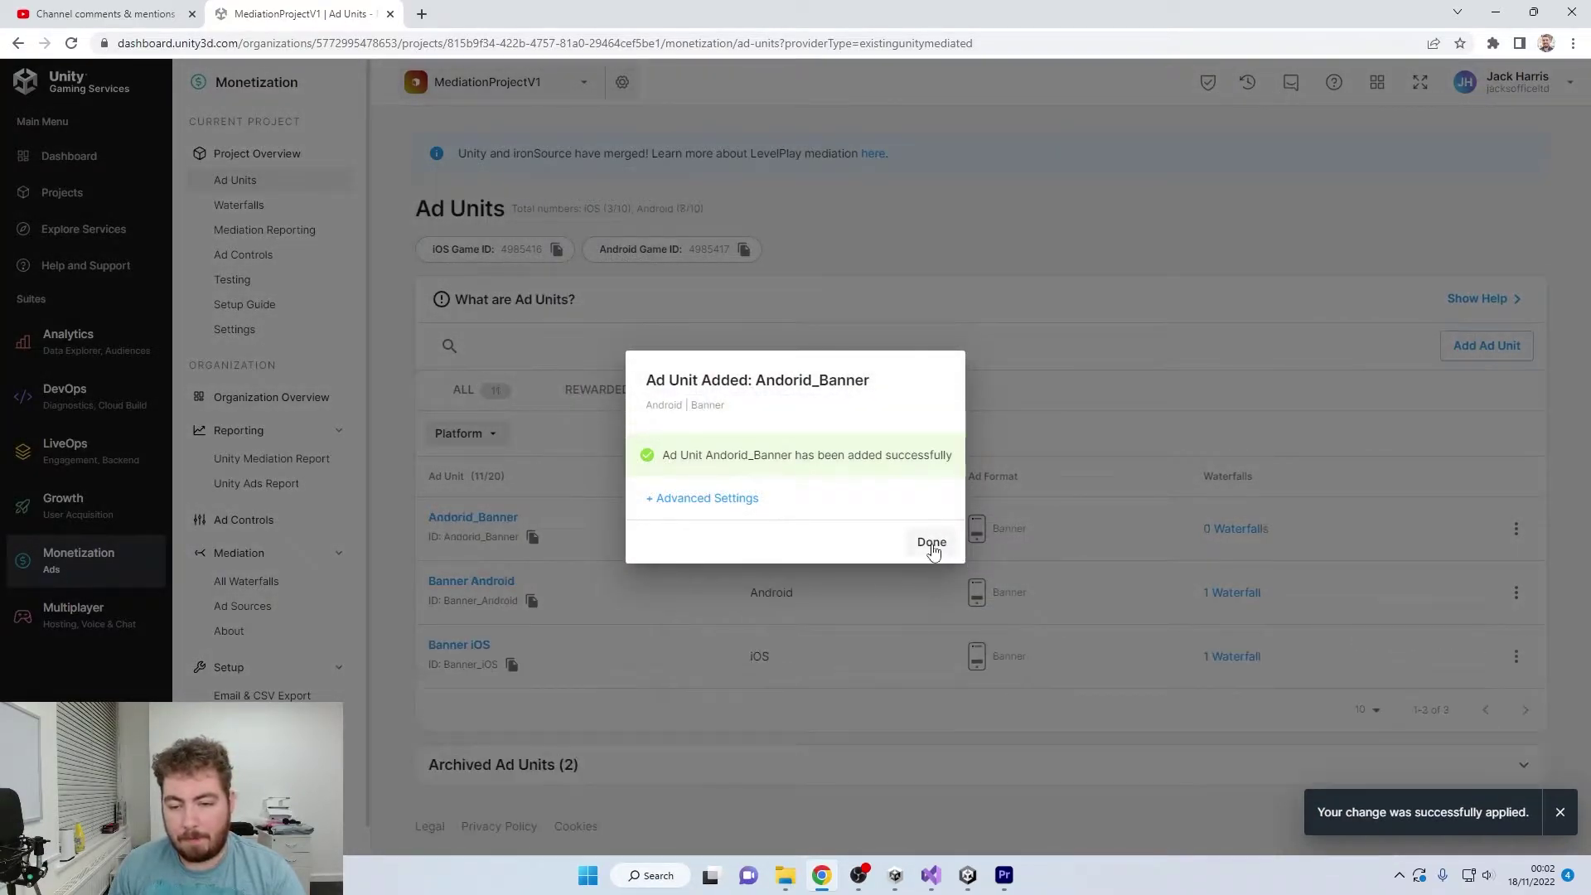
Create a Banner-format ad unit named 'IOS_Banner' for iOS and dismiss the confirmation.
left_click(932, 543)
left_click(1480, 346)
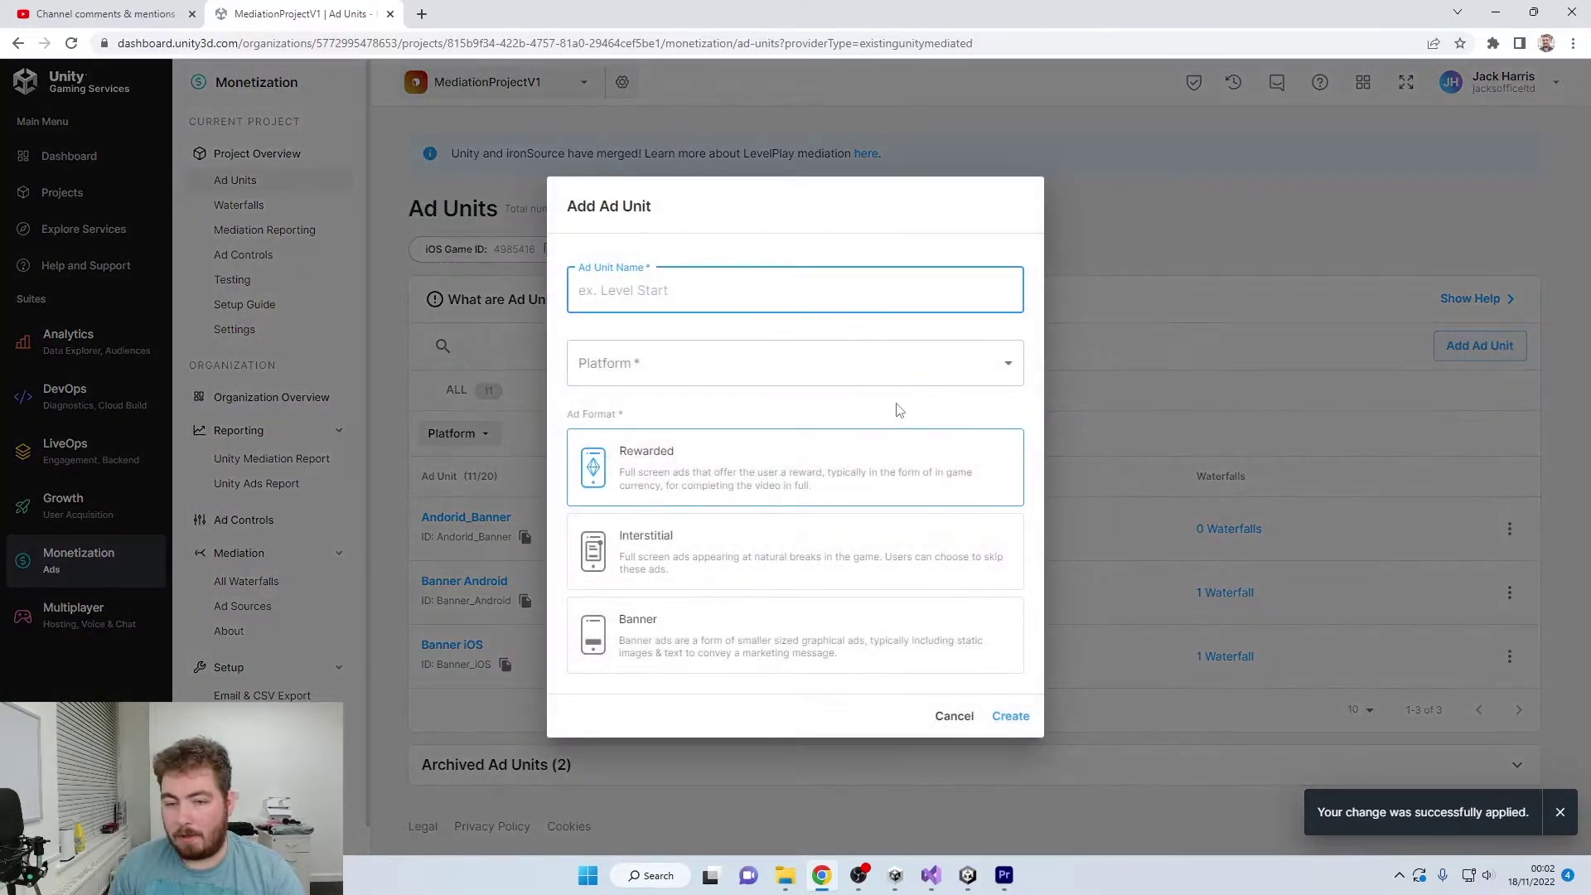
right_click(752, 295)
key("Escape")
left_click(661, 604)
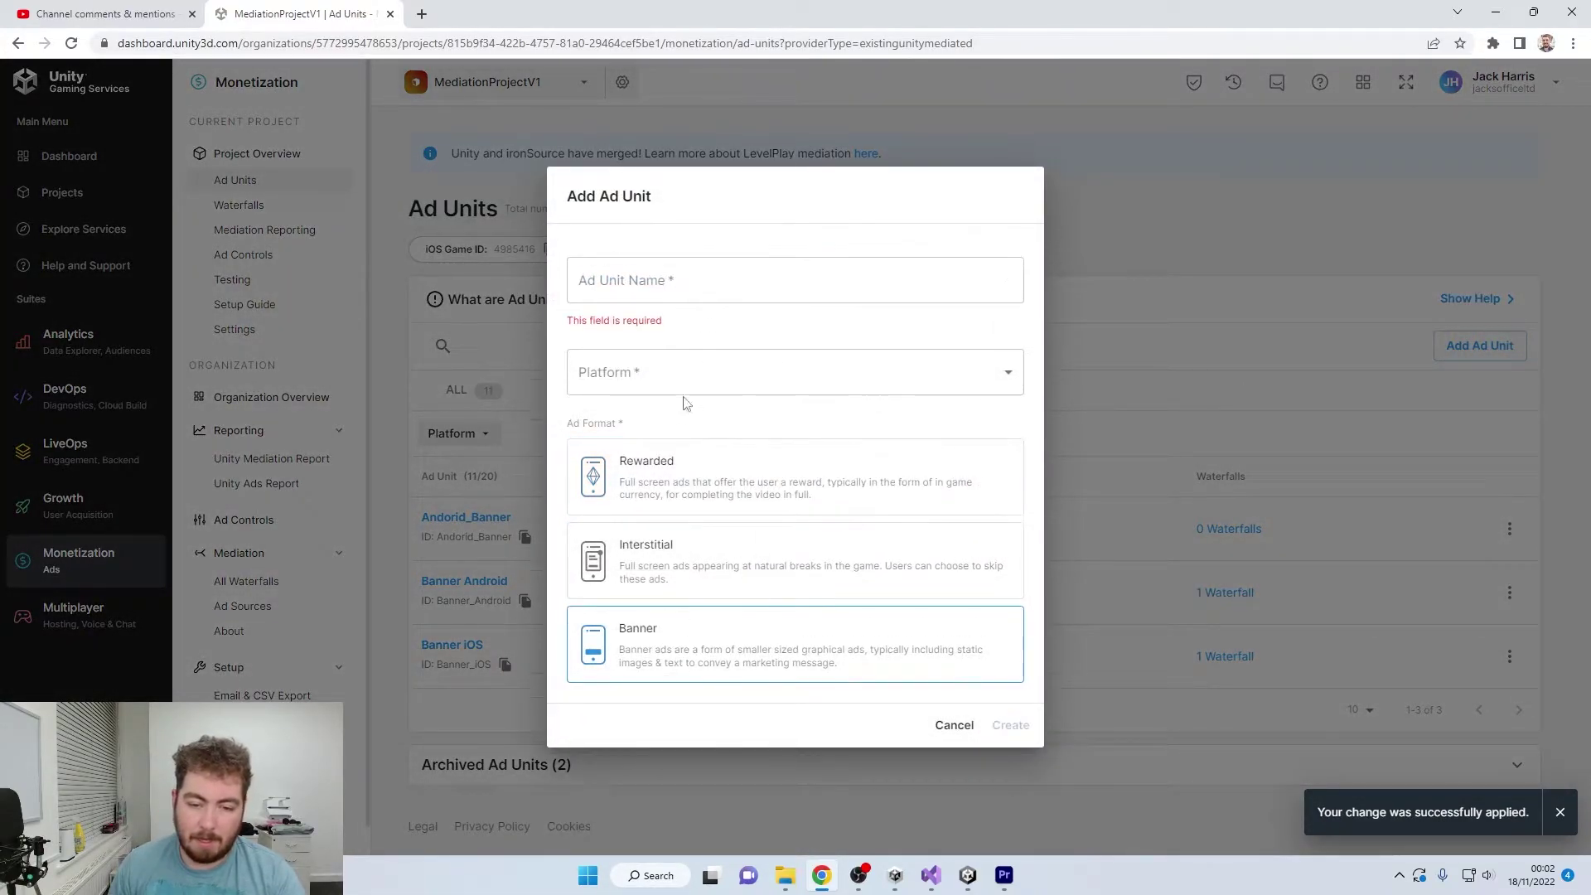
left_click(697, 292)
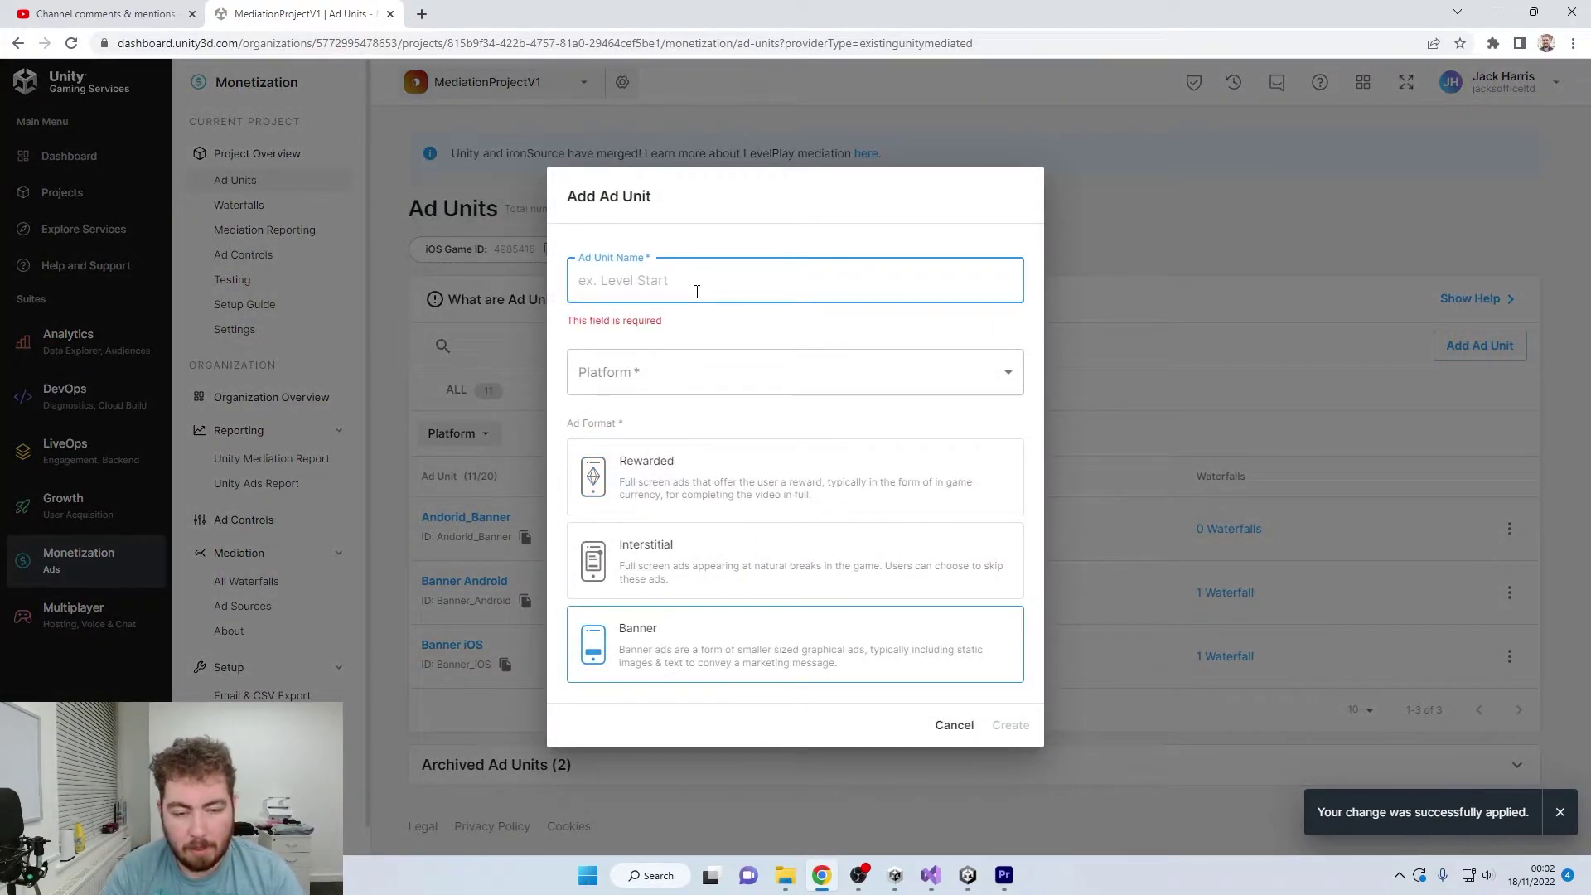
type("IOS_")
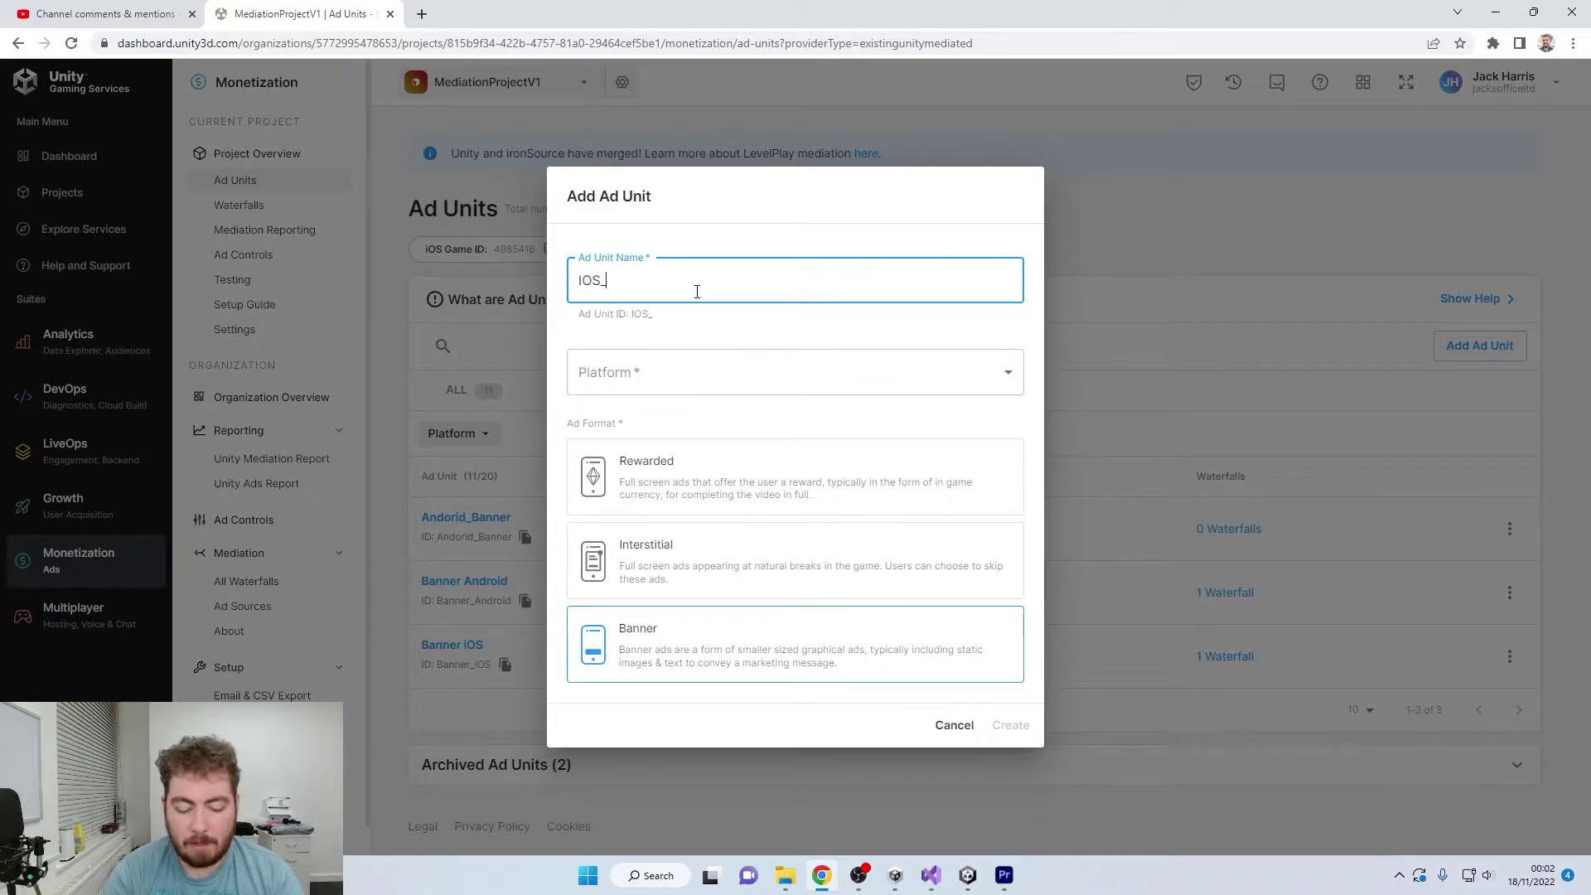
type("Banner")
left_click(675, 372)
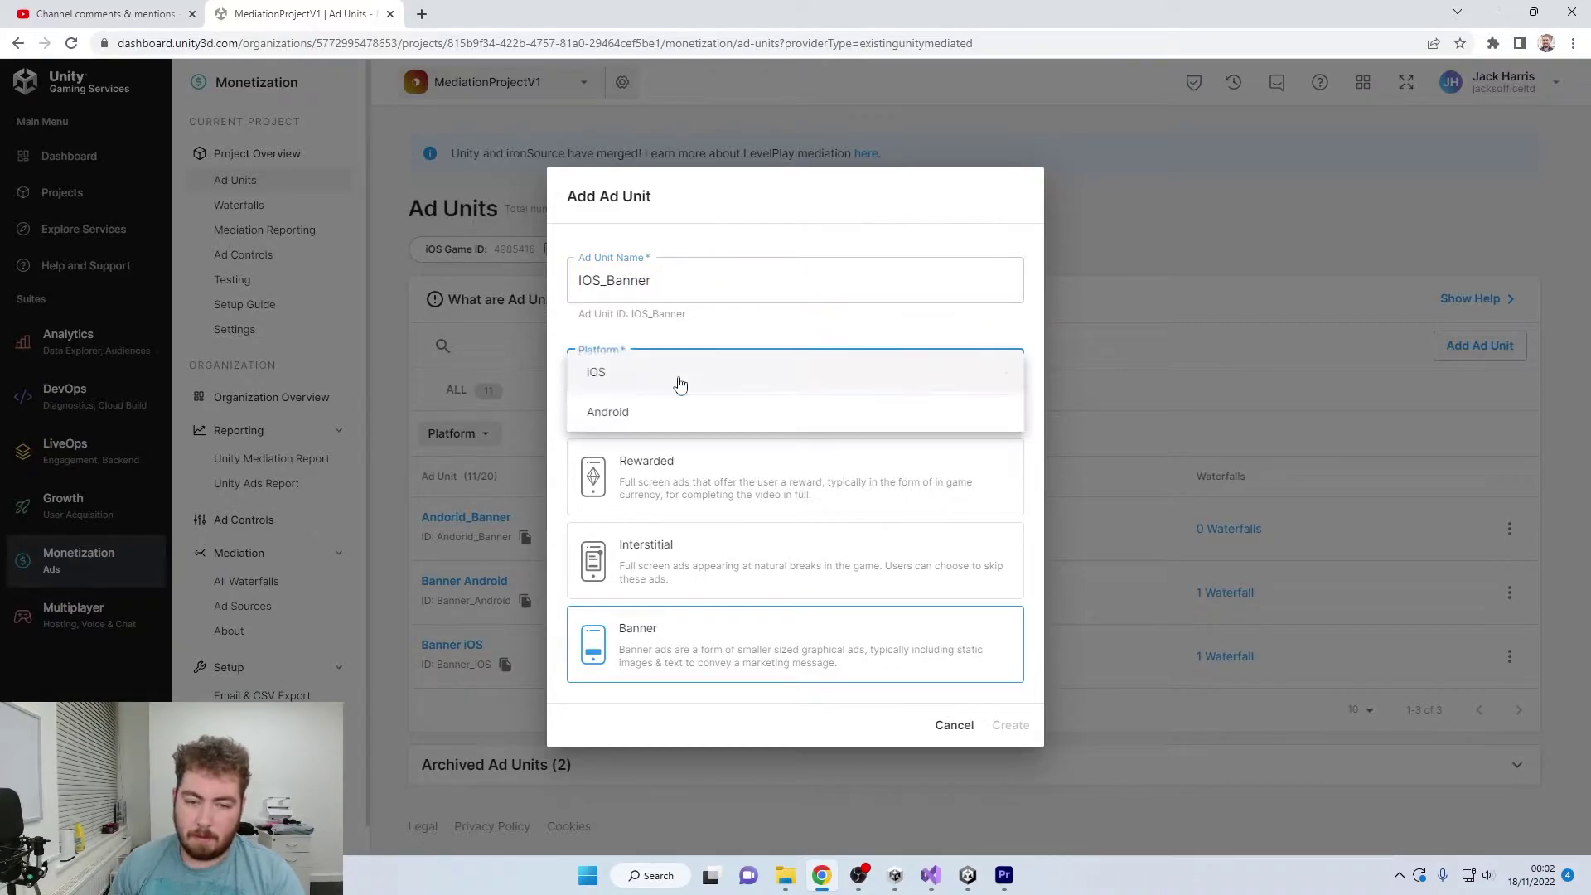
left_click(693, 383)
left_click(1011, 725)
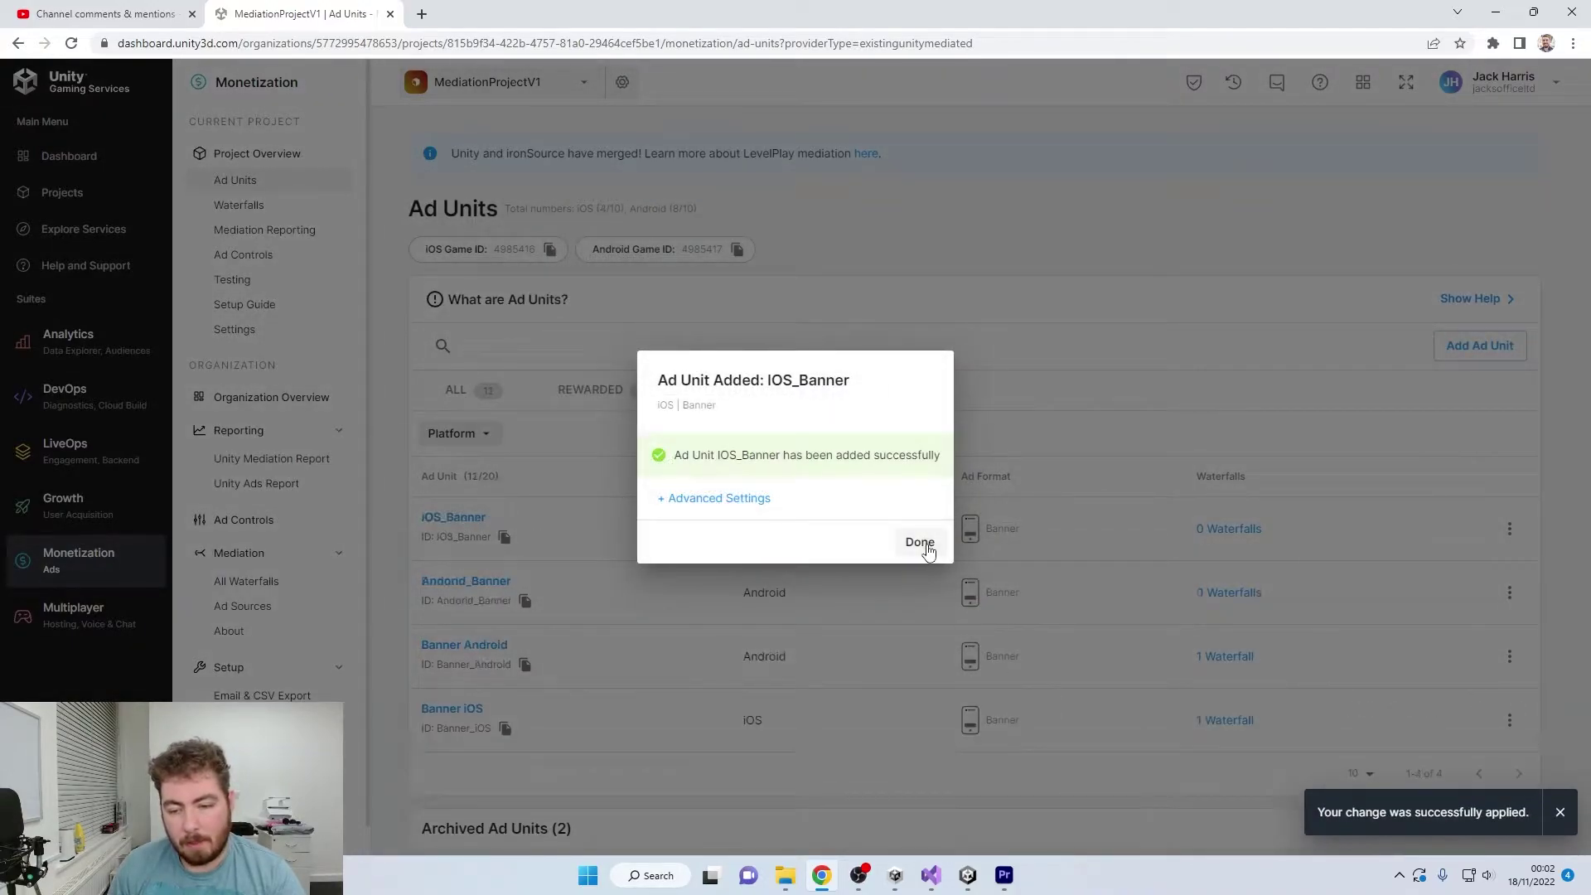
left_click(922, 544)
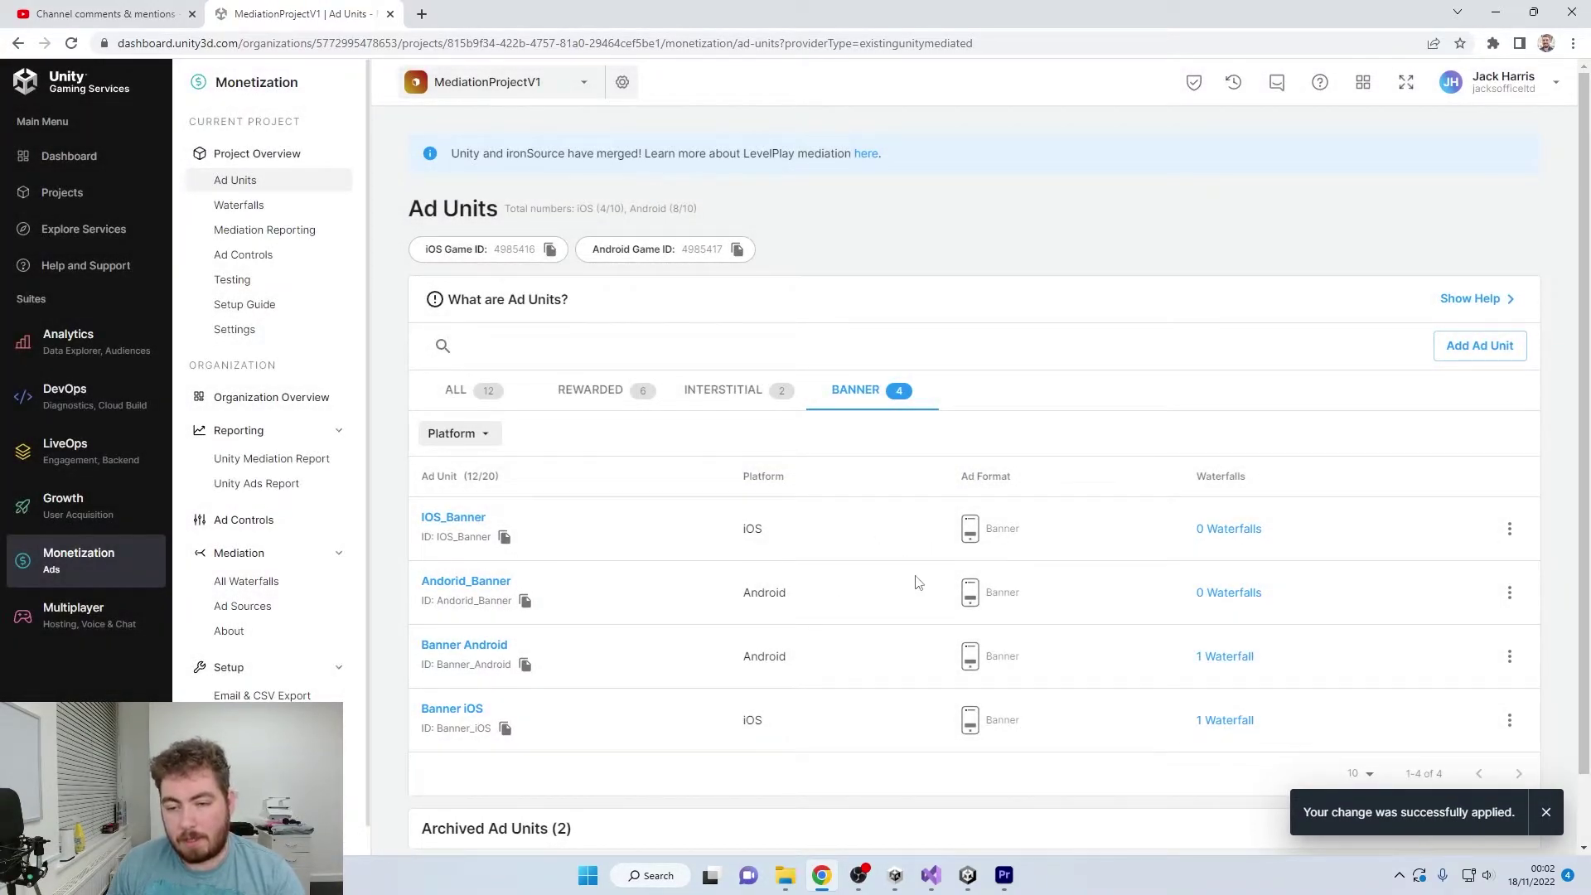
mouse_move(968, 888)
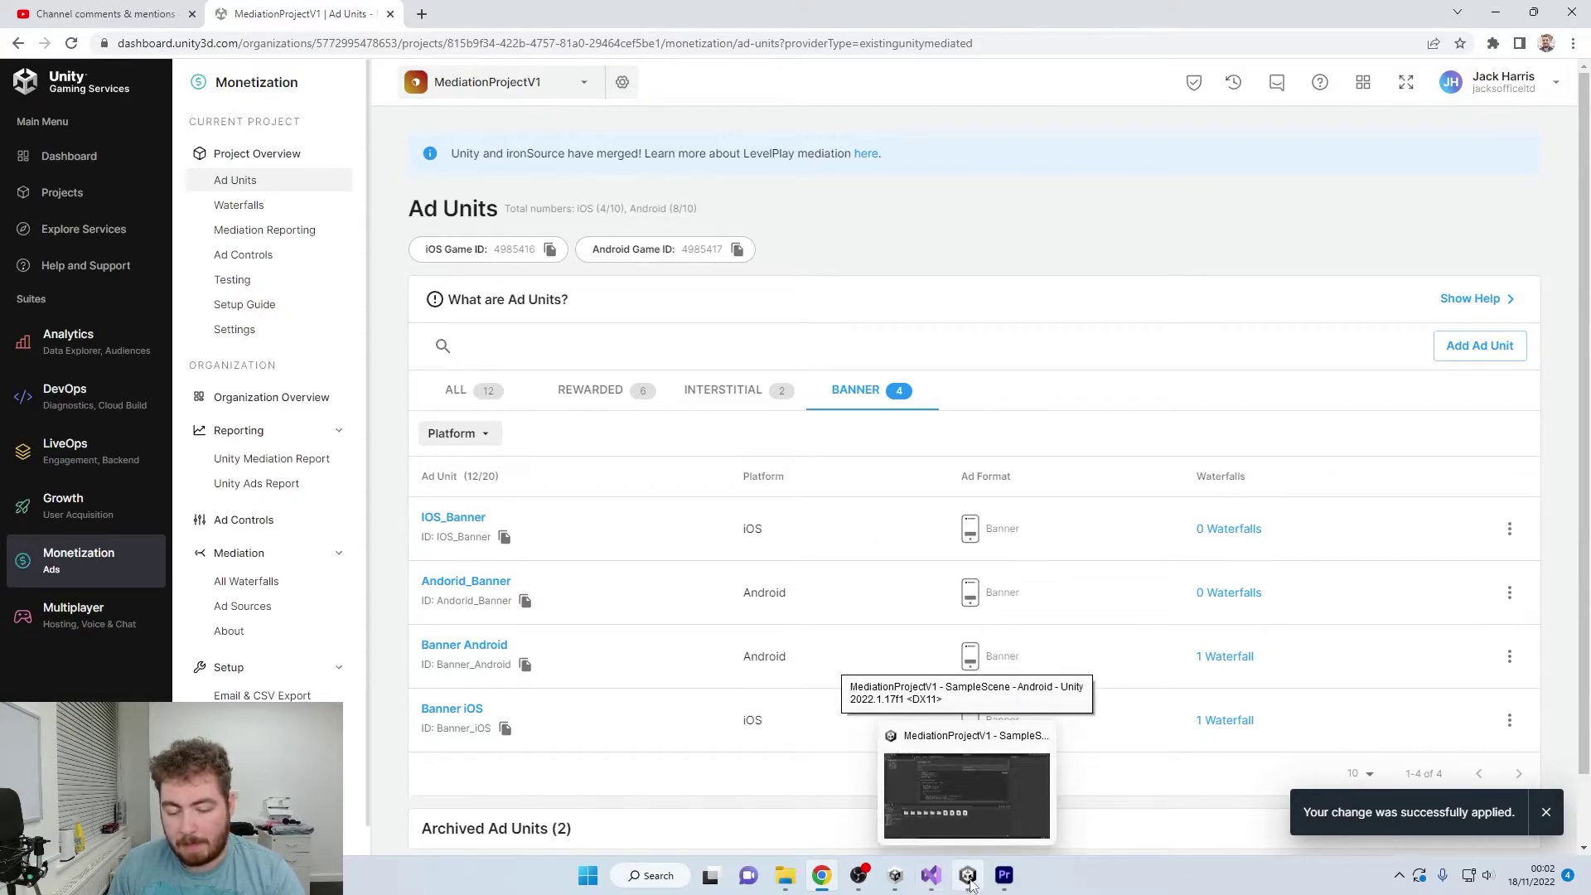
In Unity's Code Generator, compare Android game ID 4985417's ad units, then return to iOS 4985416.
left_click(972, 880)
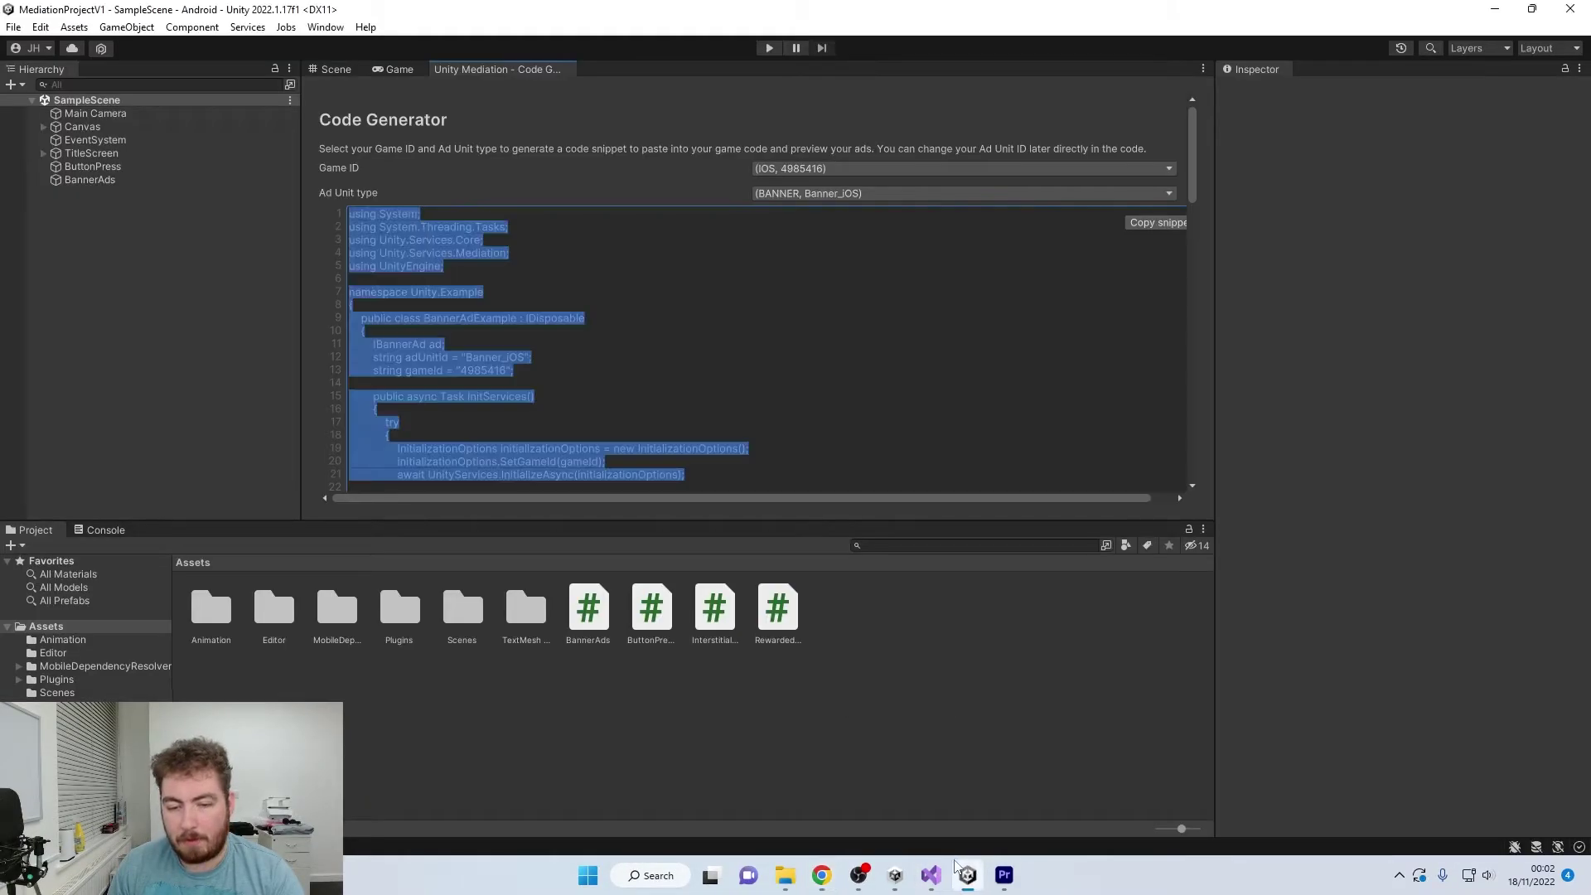
left_click(862, 194)
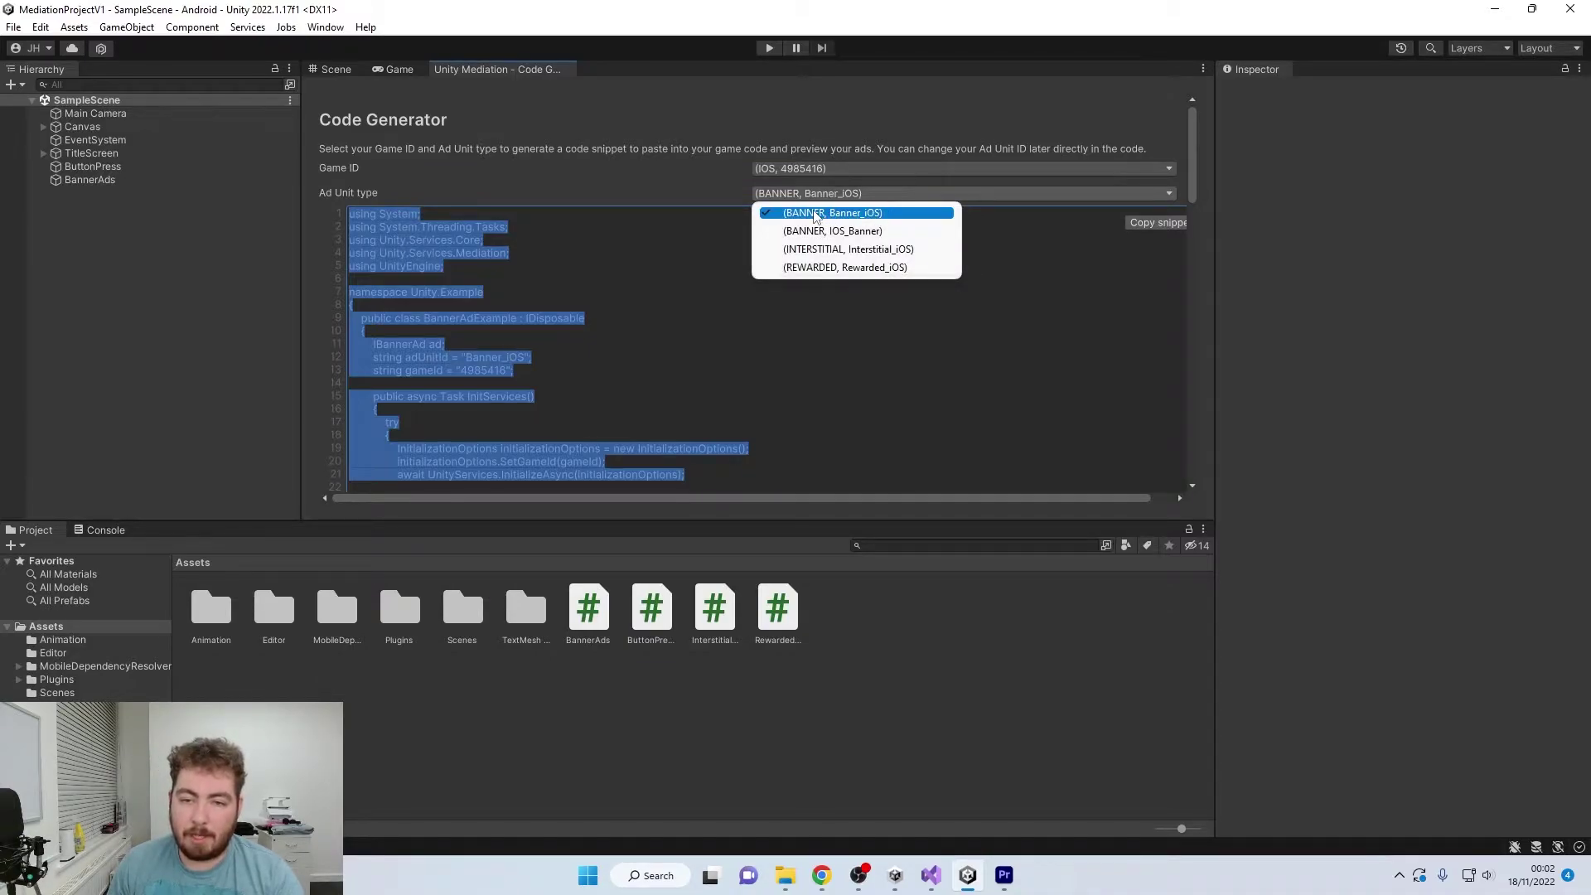
left_click(862, 213)
left_click(841, 169)
left_click(841, 188)
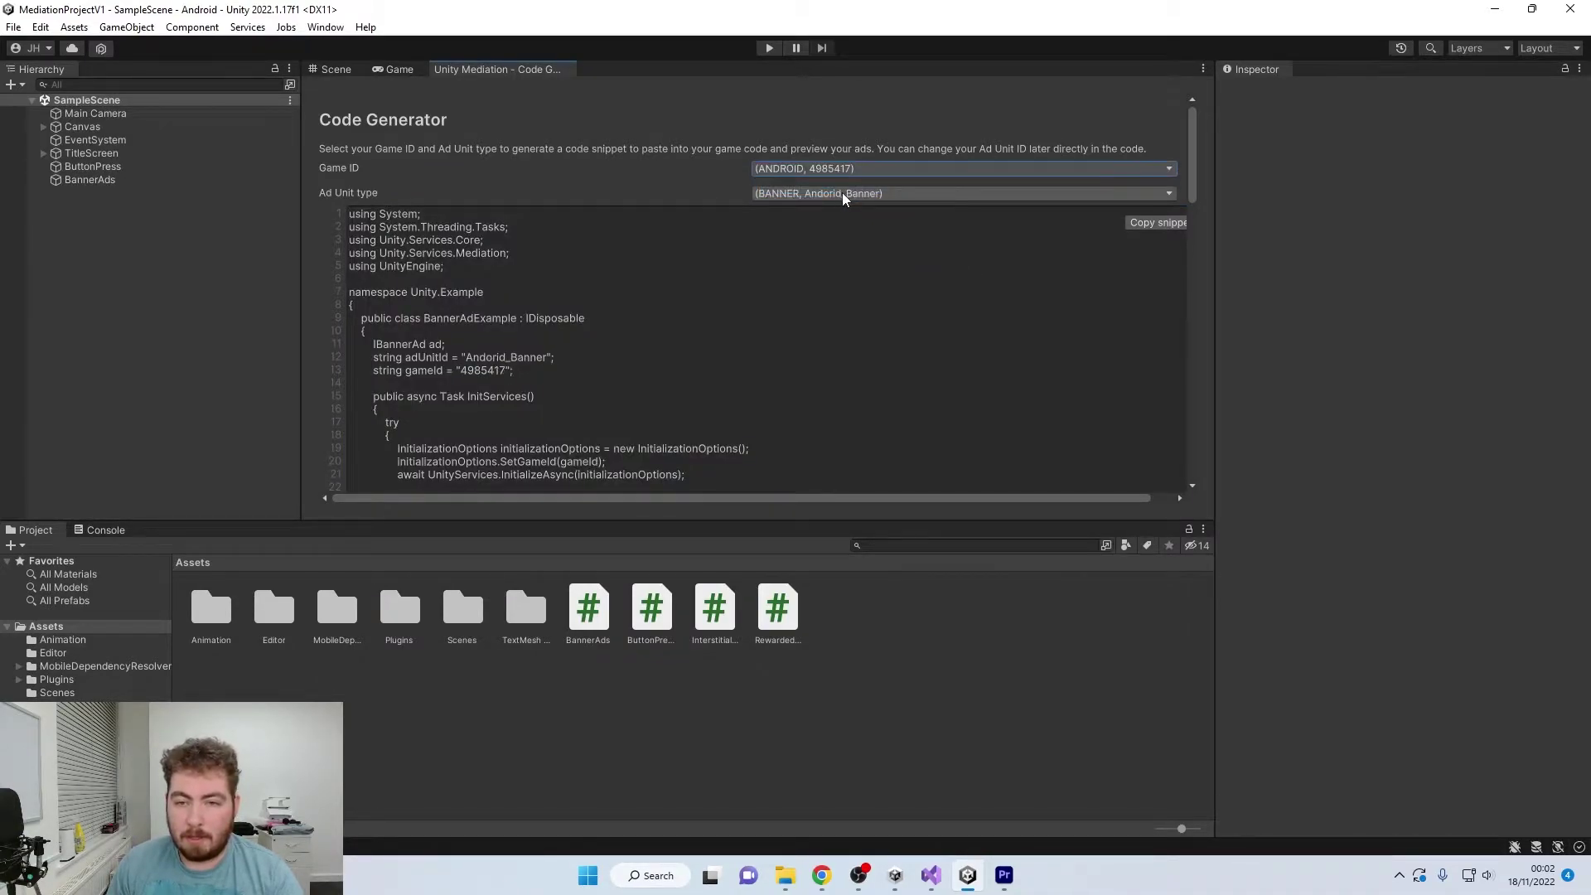
left_click(852, 194)
left_click(883, 214)
left_click(871, 169)
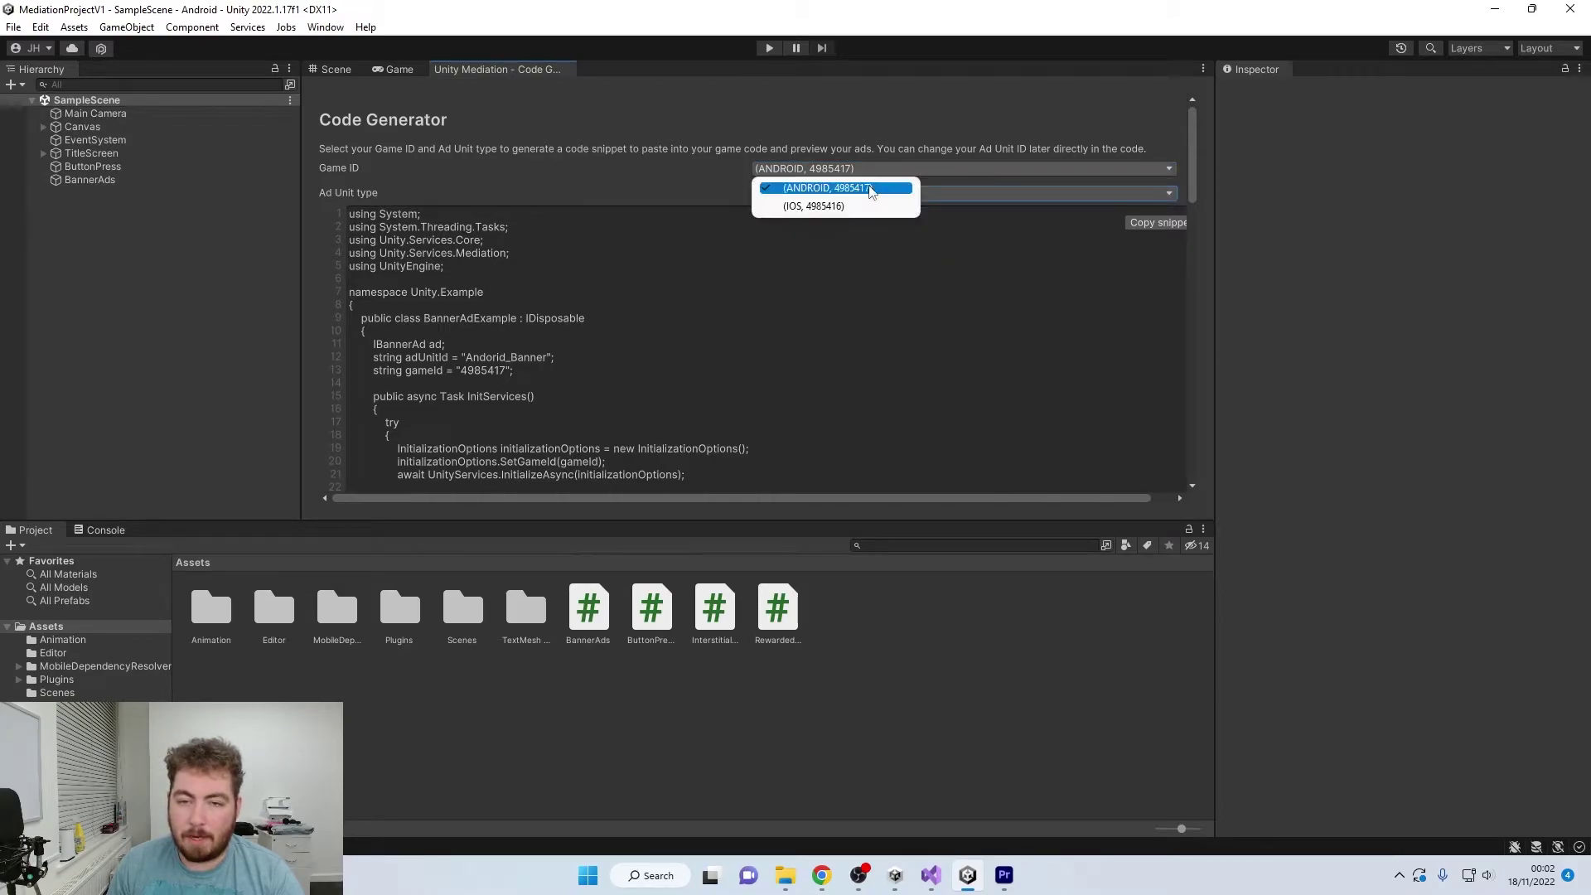
left_click(869, 206)
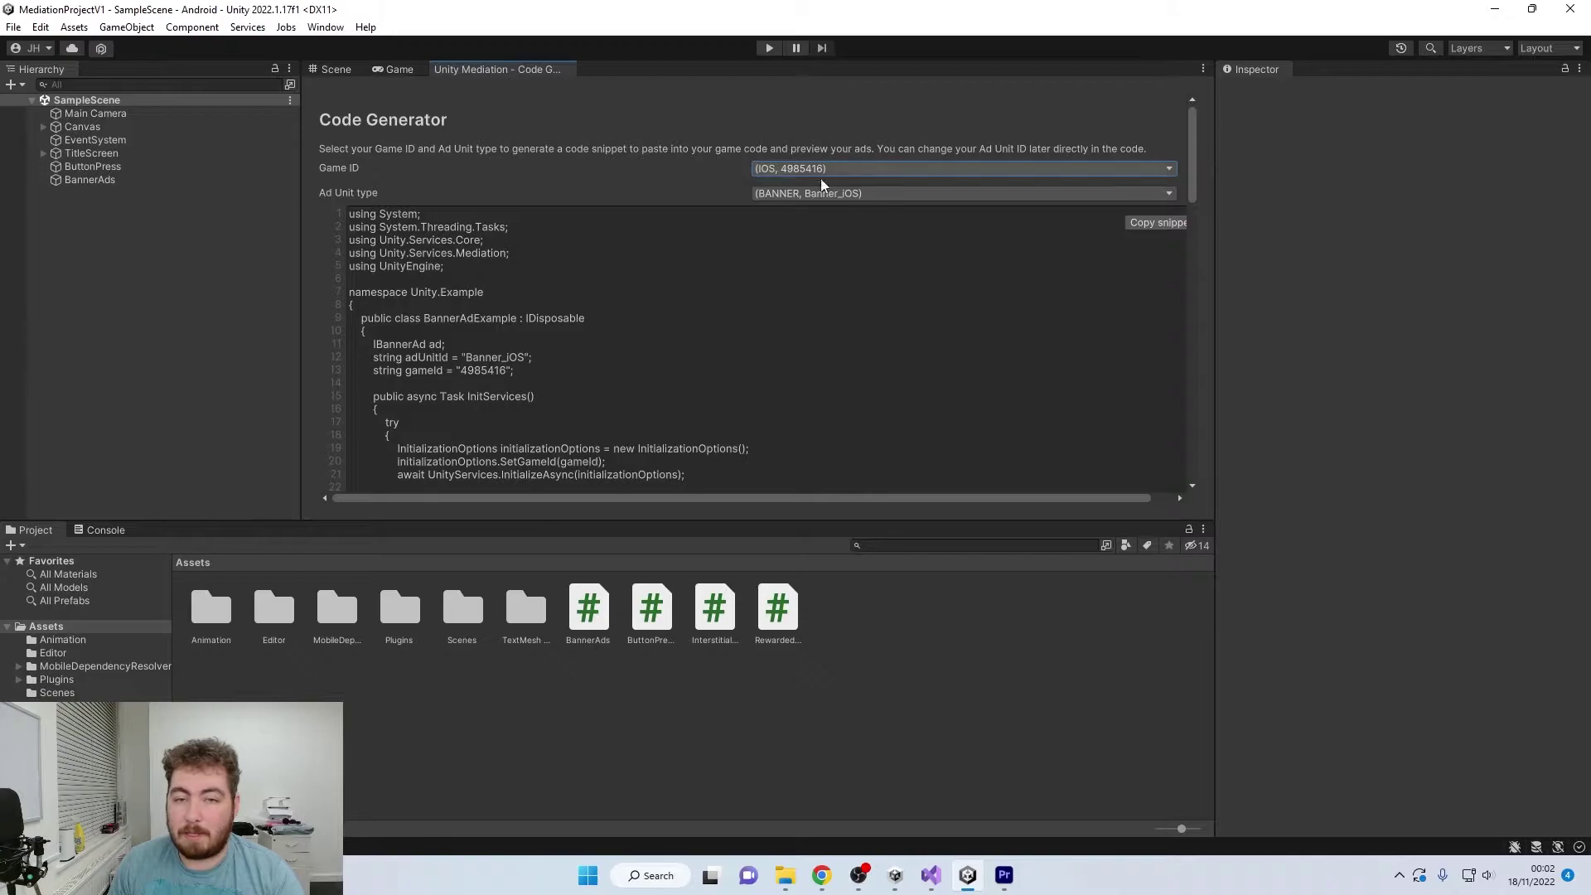
Review the iOS ad unit types and keep Banner_iOS selected.
right_click(566, 73)
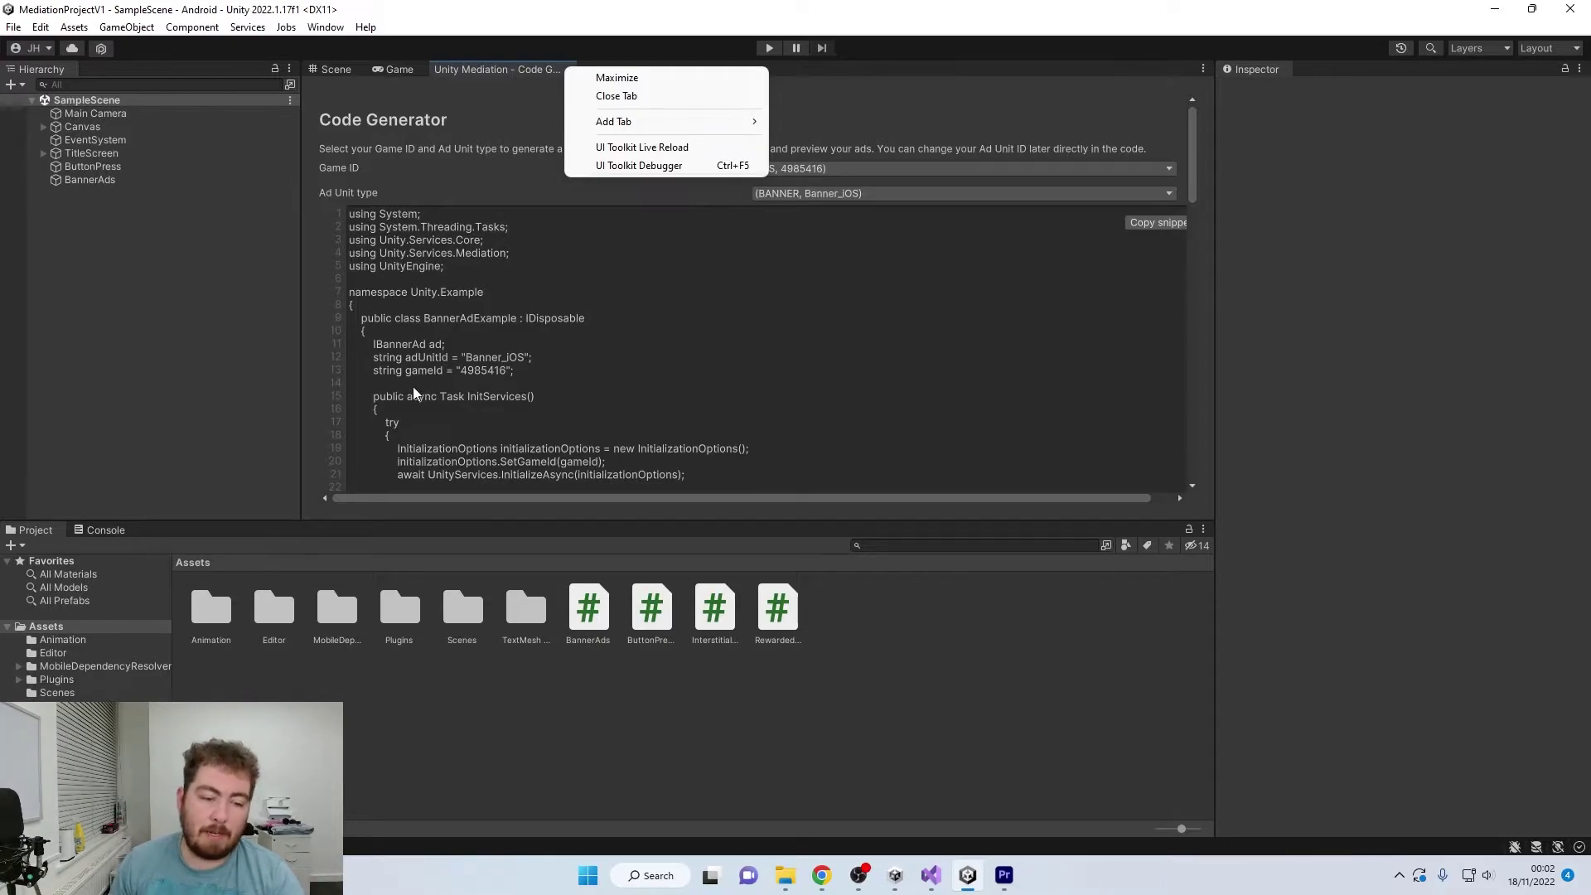
left_click(879, 133)
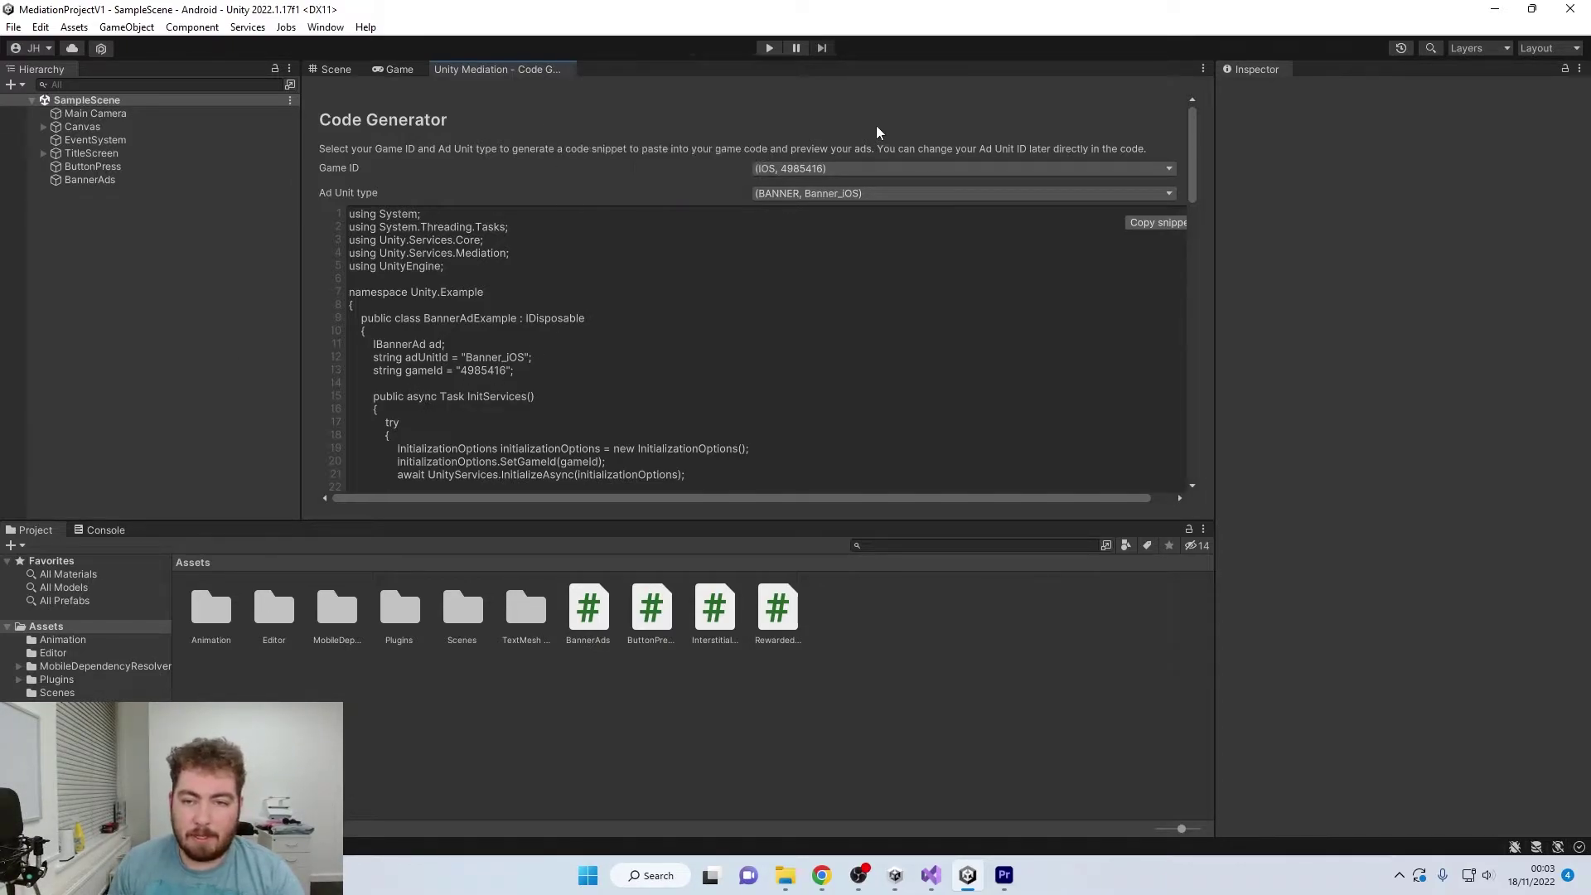
left_click(846, 198)
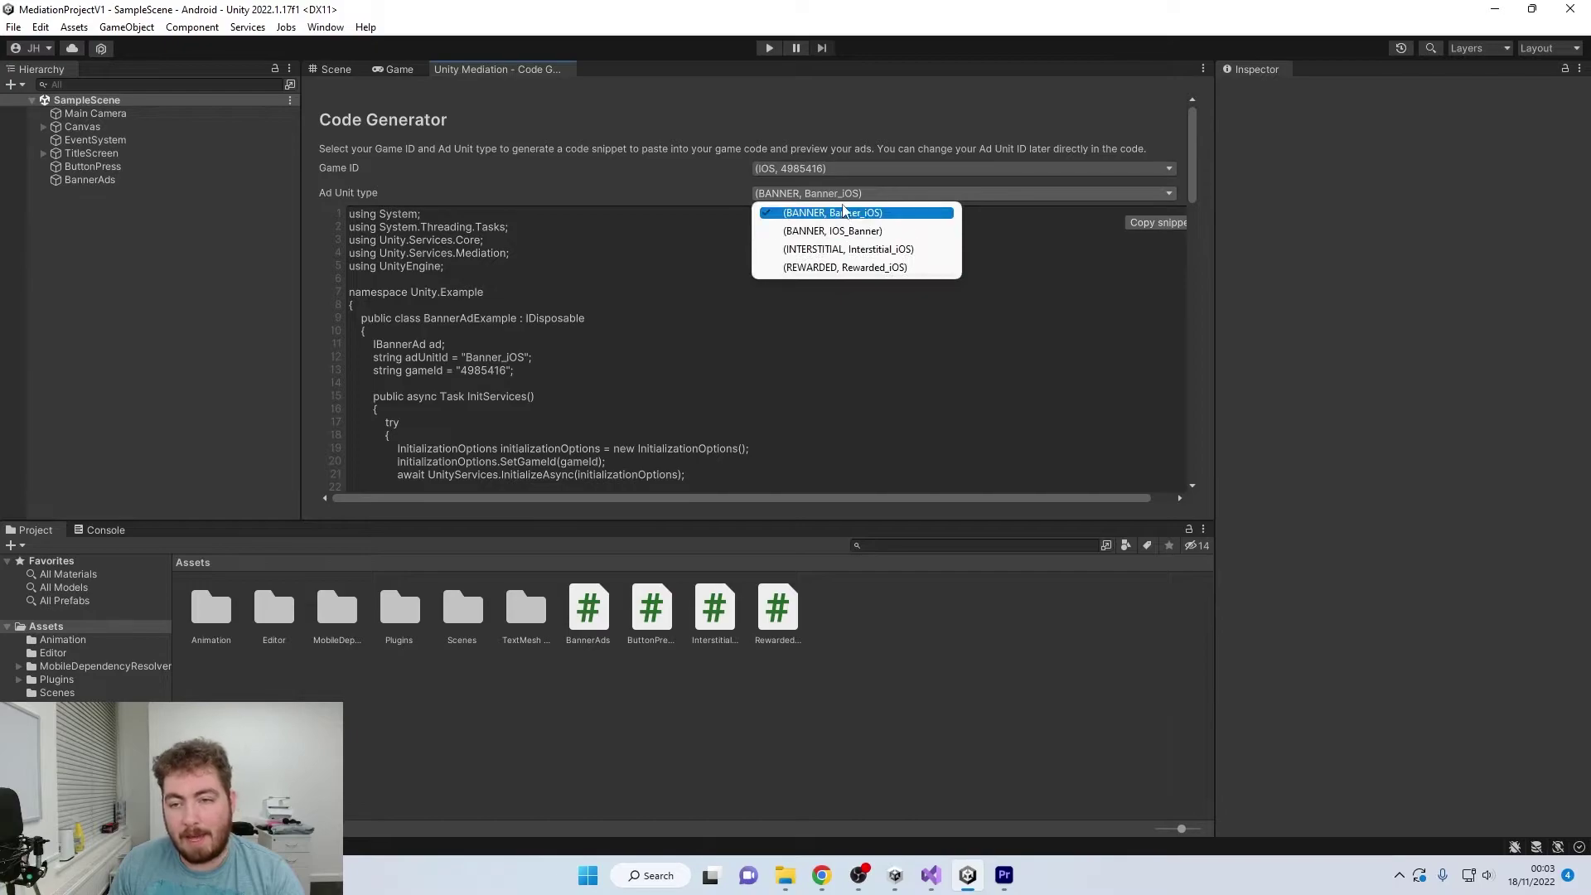
left_click(849, 216)
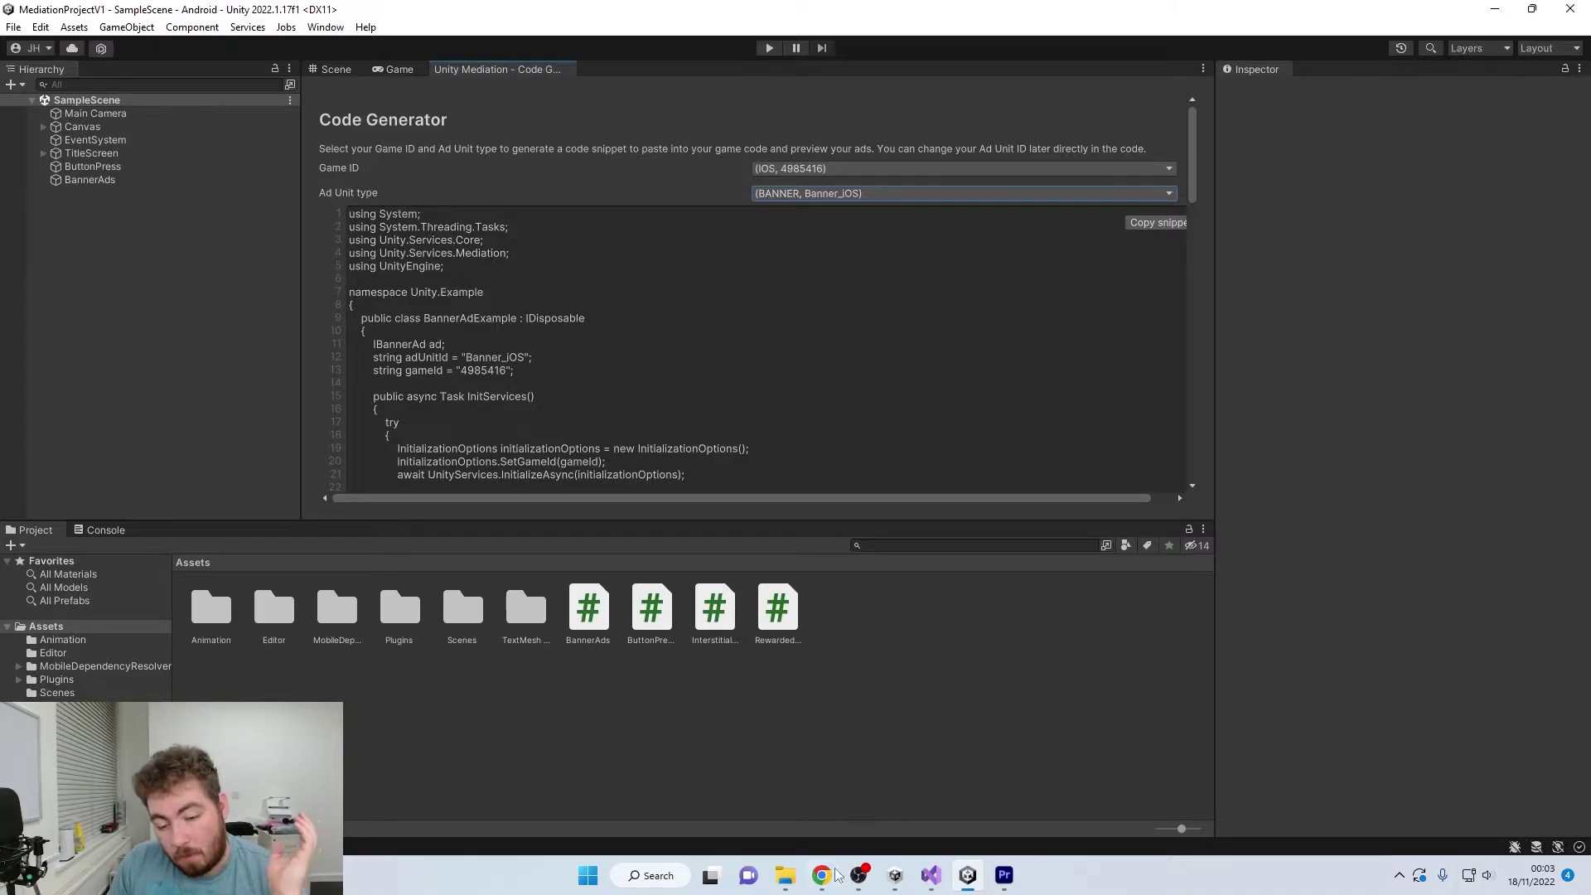
In the dashboard's All Waterfalls list, open the MediationProjectV1 iOS_Banner waterfall's options menu.
mouse_move(832, 880)
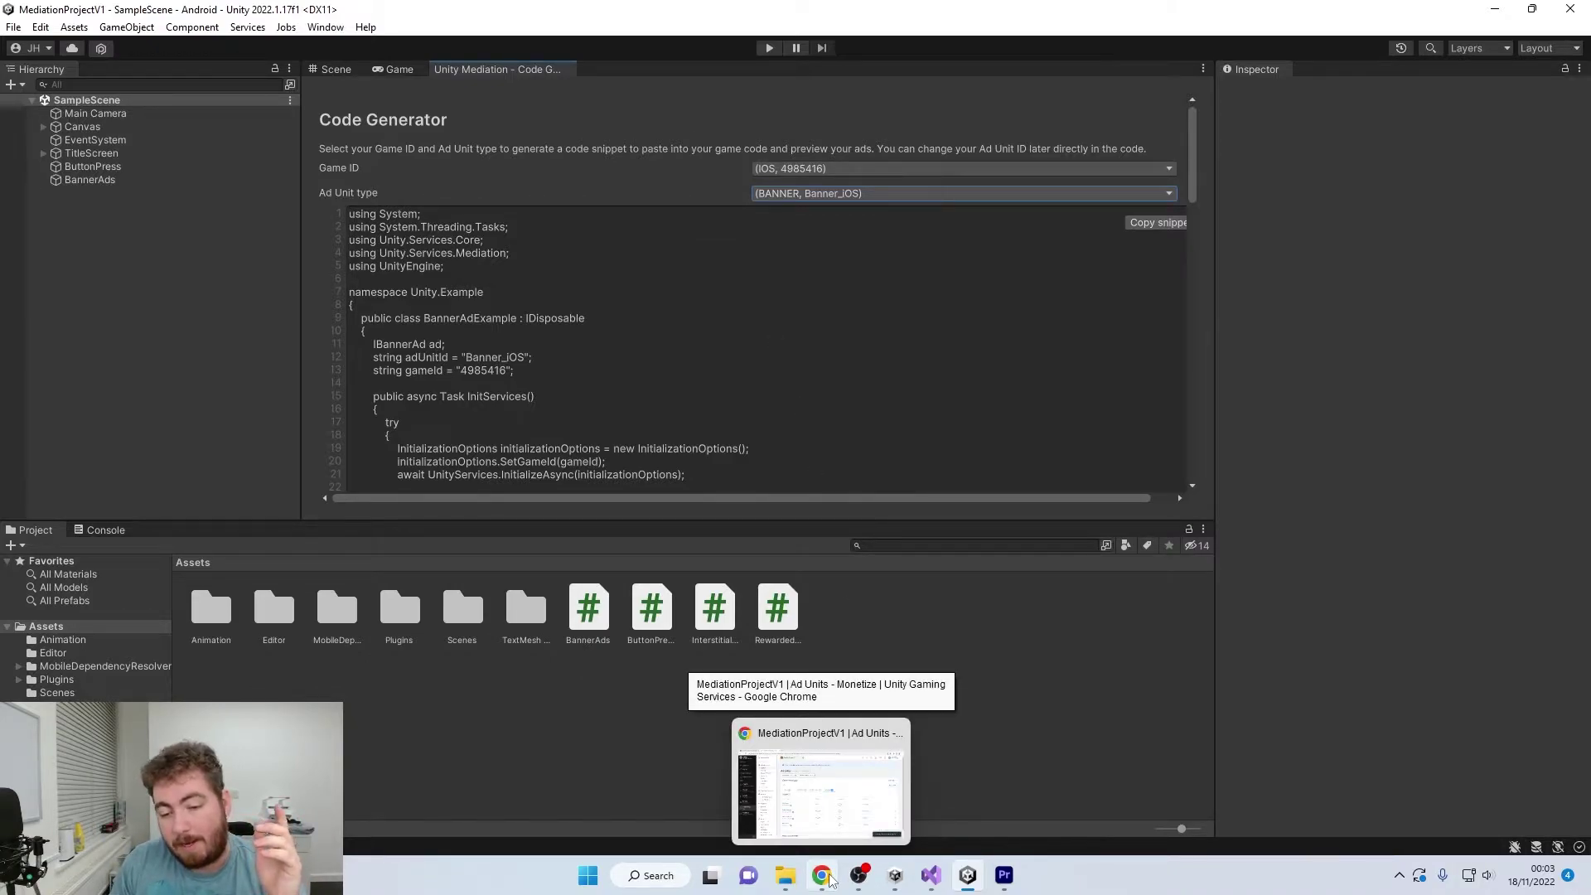
left_click(829, 877)
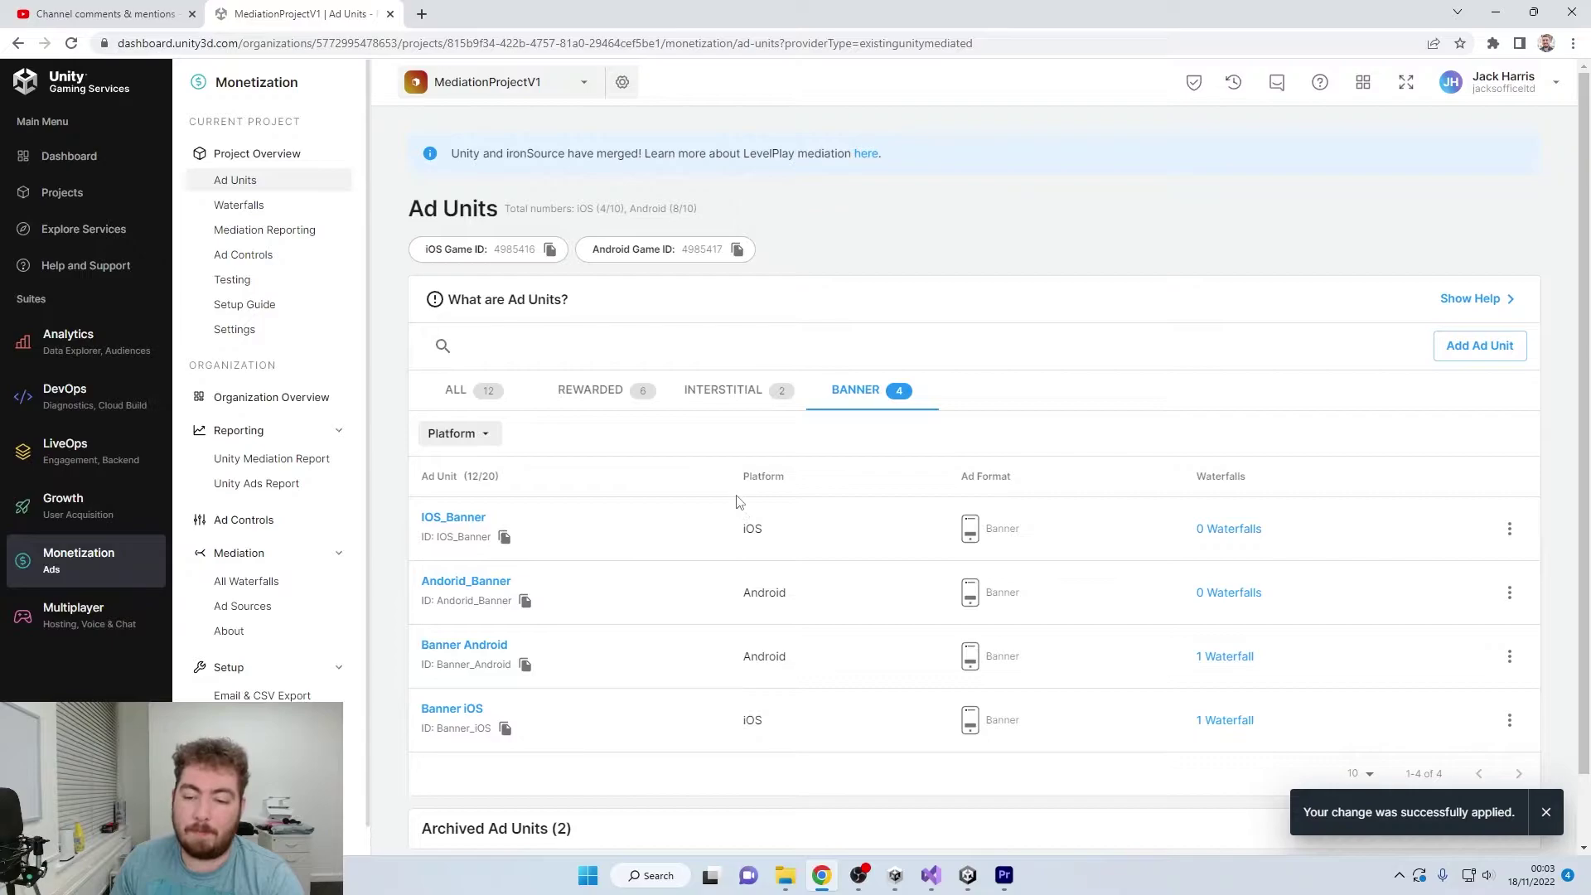
scroll(741, 502, "down", 1)
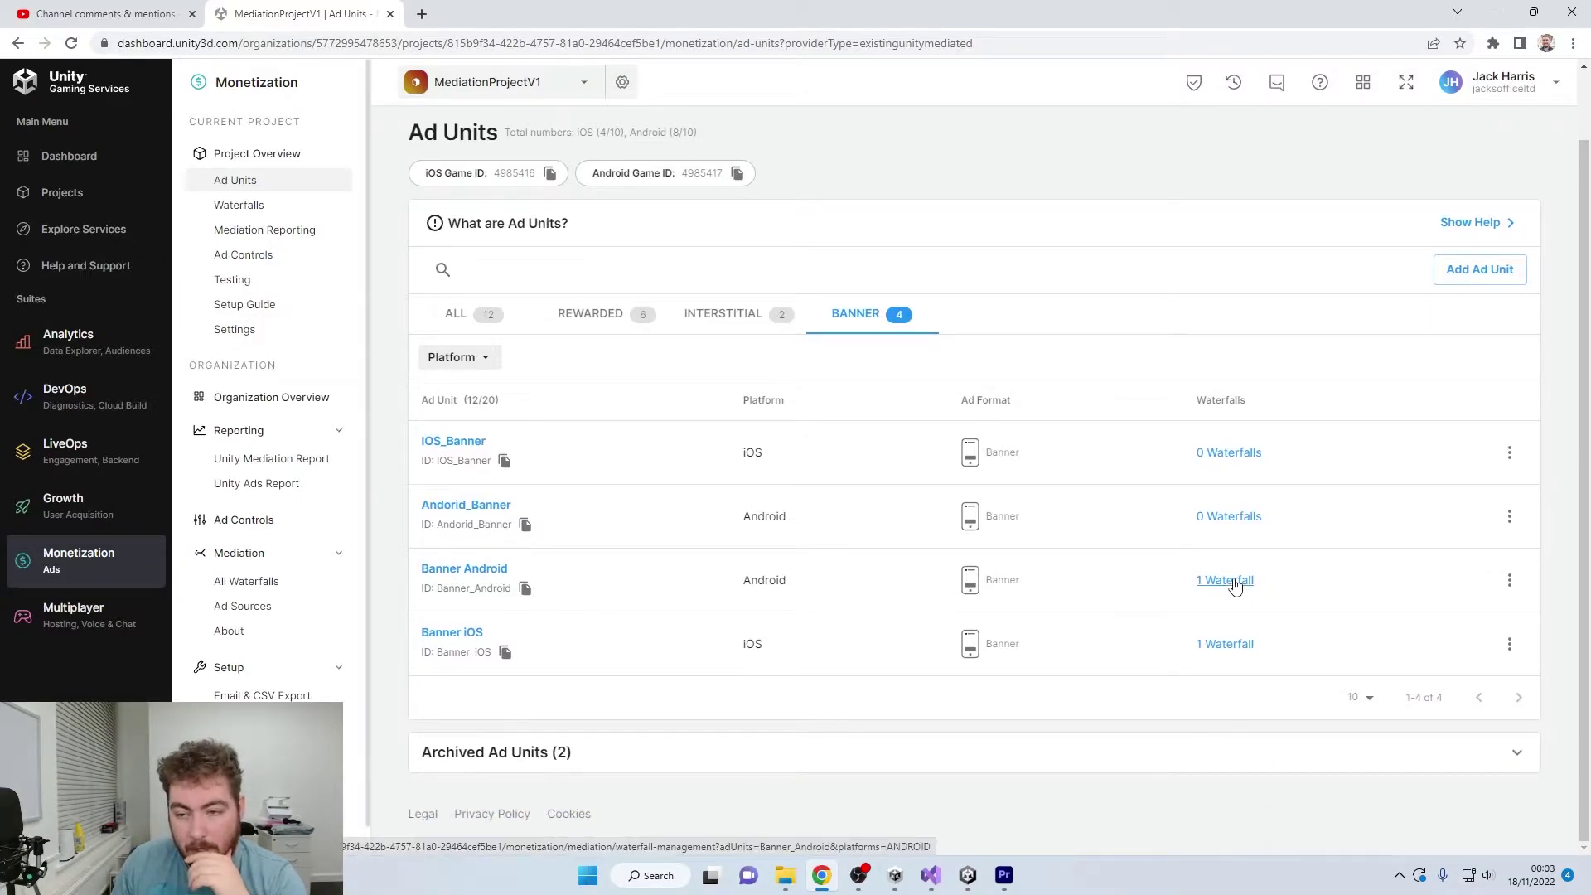
left_click(267, 592)
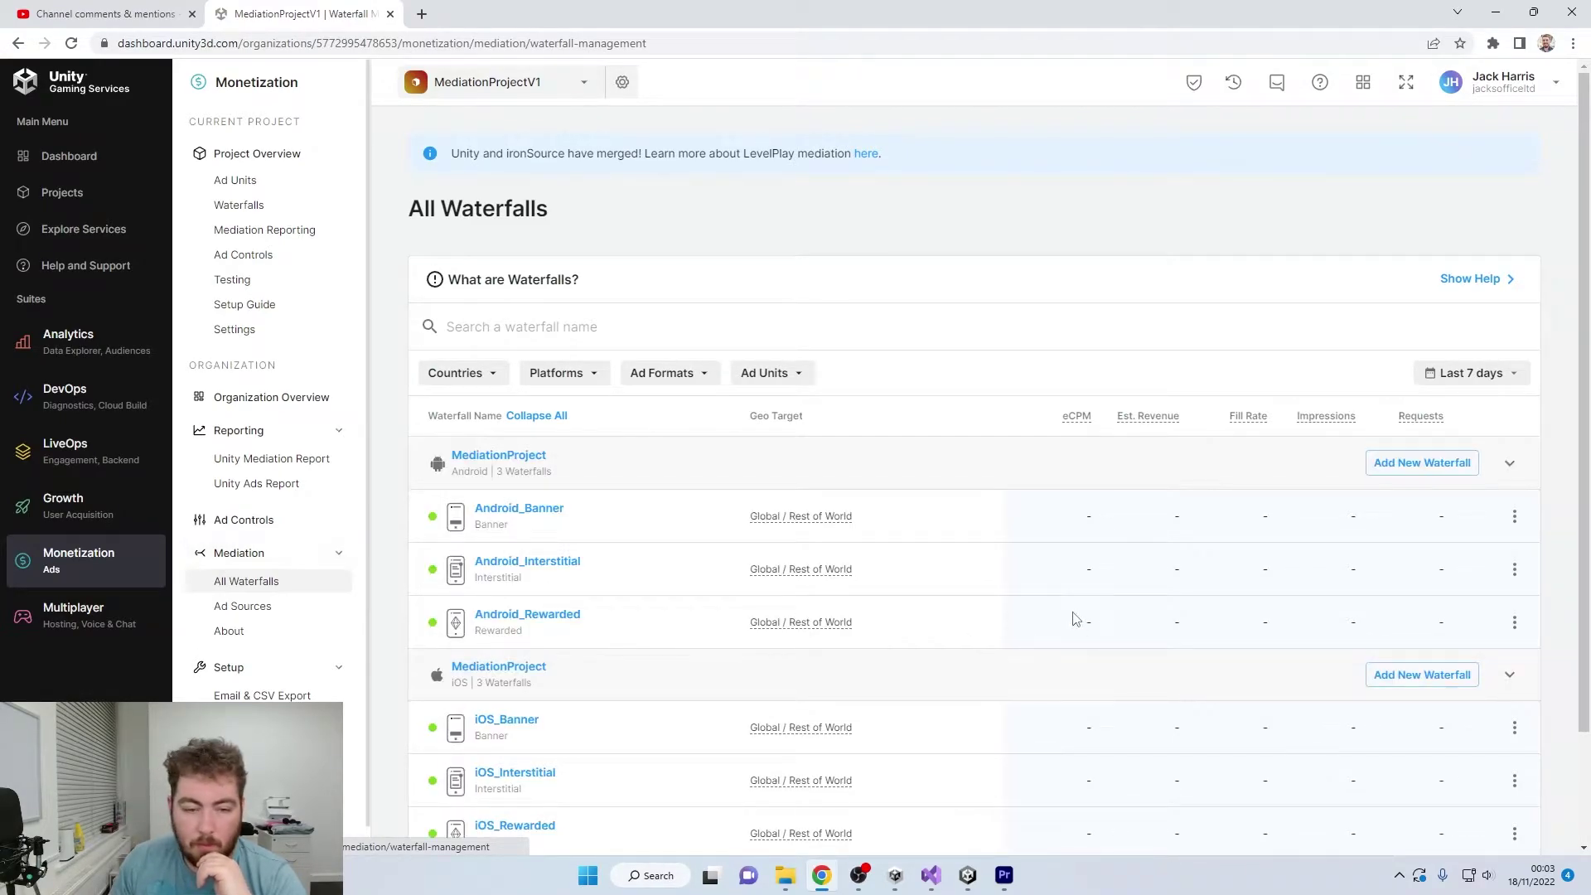
scroll(1075, 618, "down", 3)
scroll(1075, 620, "up", 2)
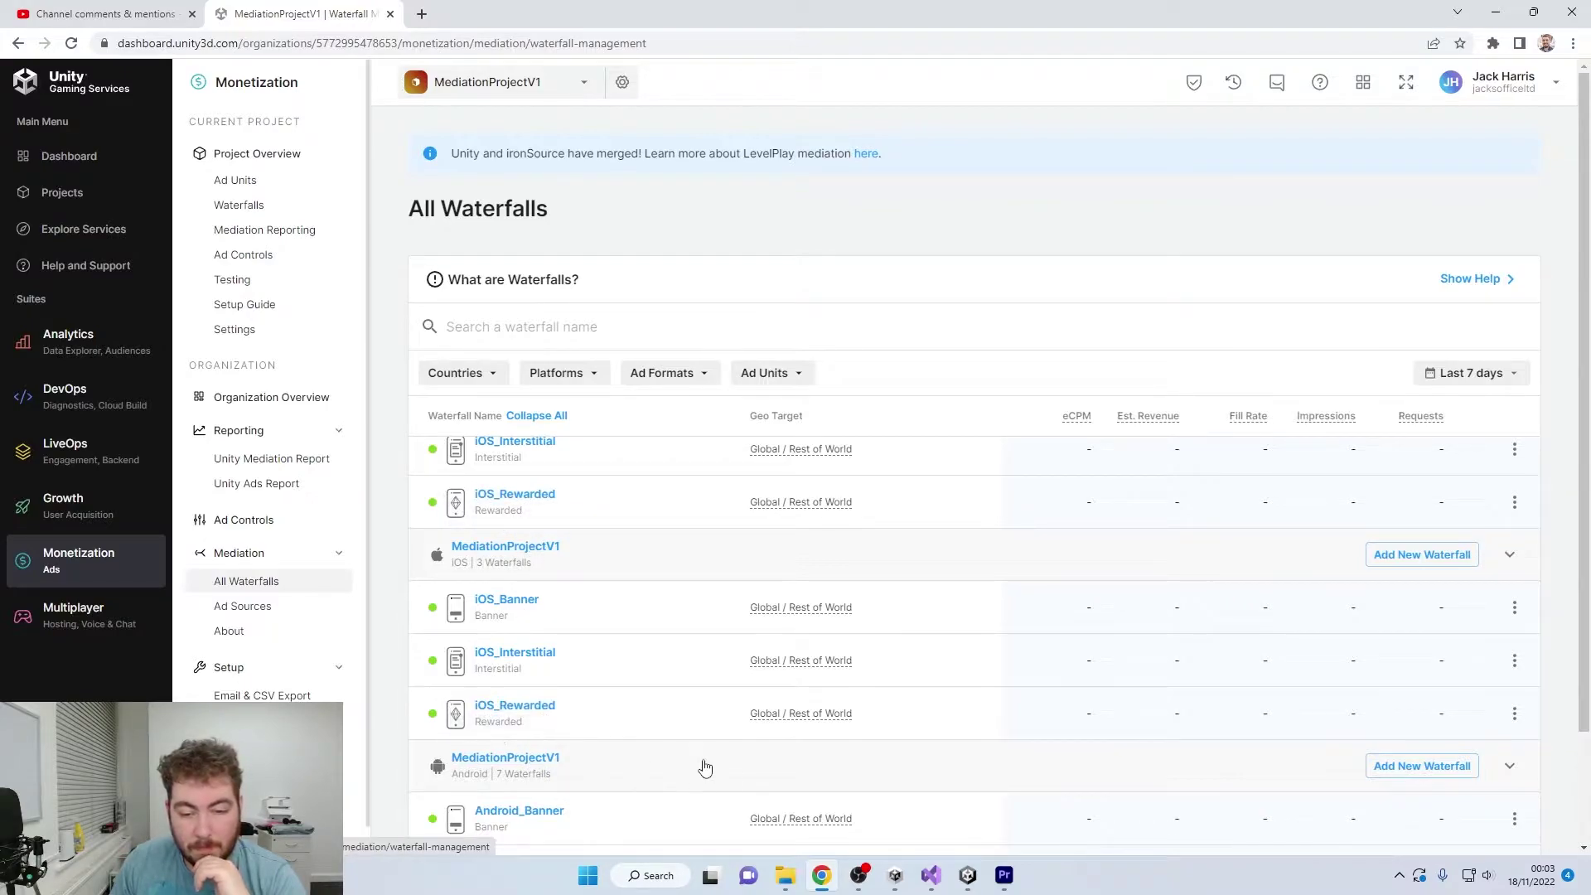
scroll(722, 761, "down", 3)
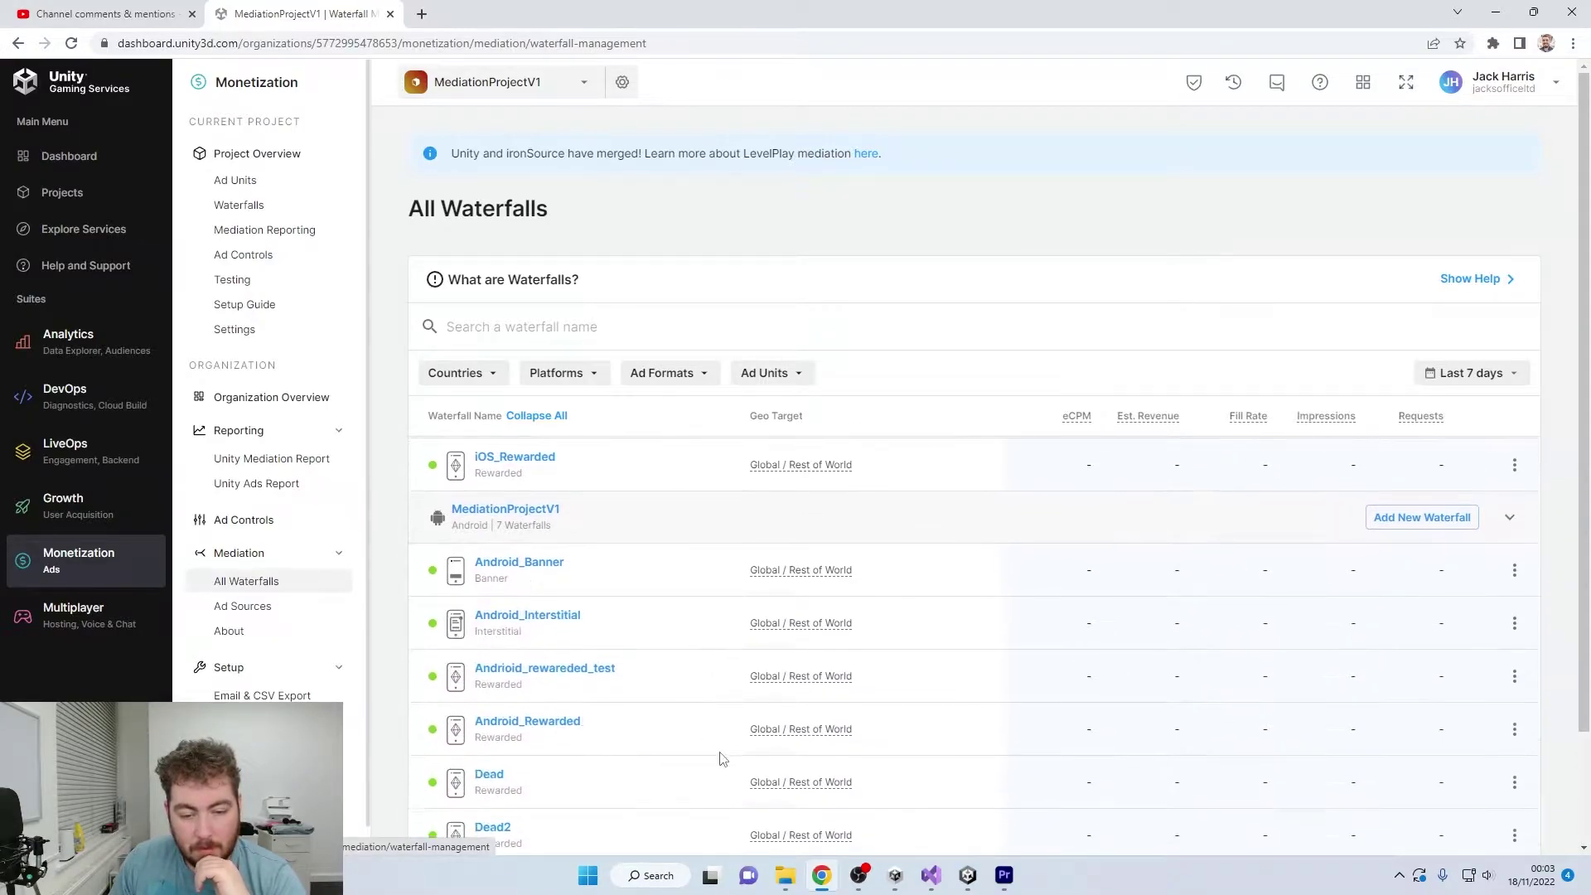
scroll(722, 758, "up", 3)
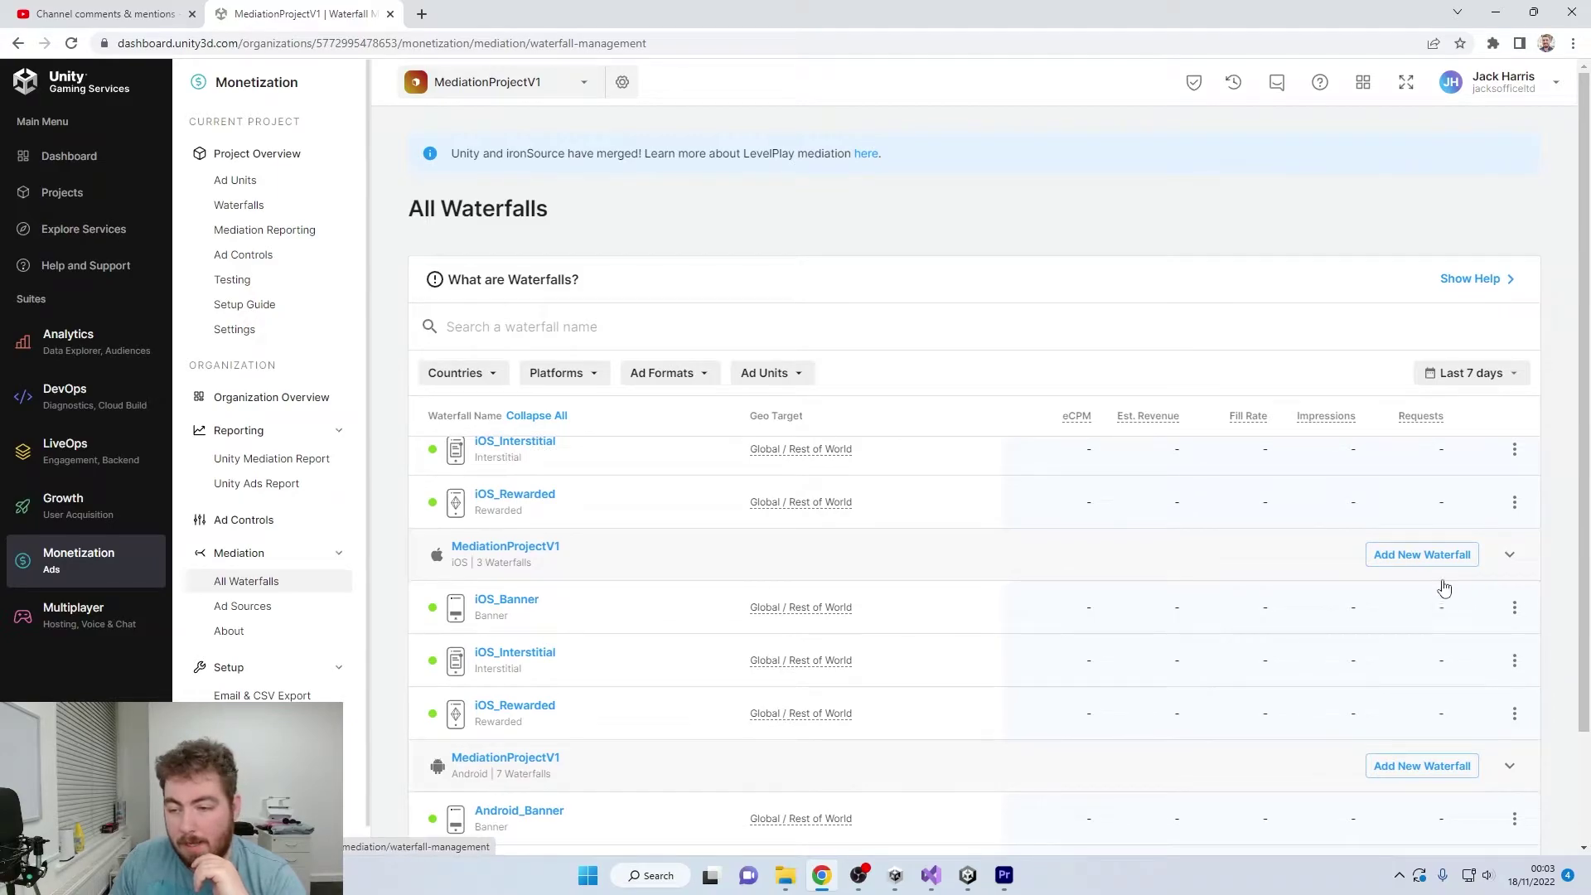
left_click(1514, 609)
Add the IOS_Banner ad unit to the iOS_Banner waterfall and save the changes.
left_click(1535, 614)
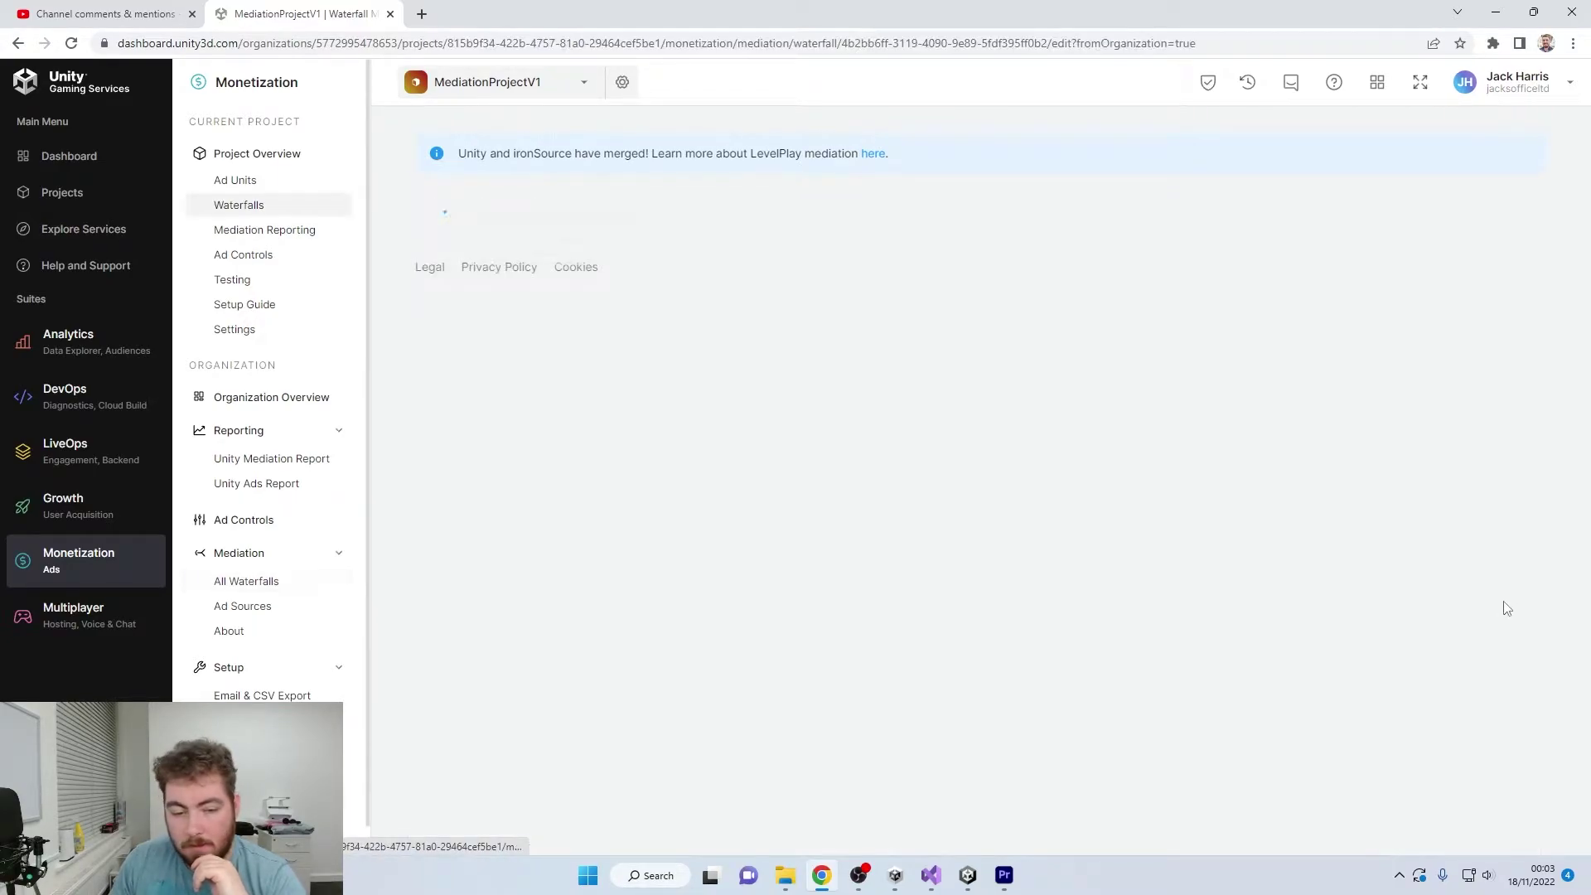
scroll(925, 560, "down", 3)
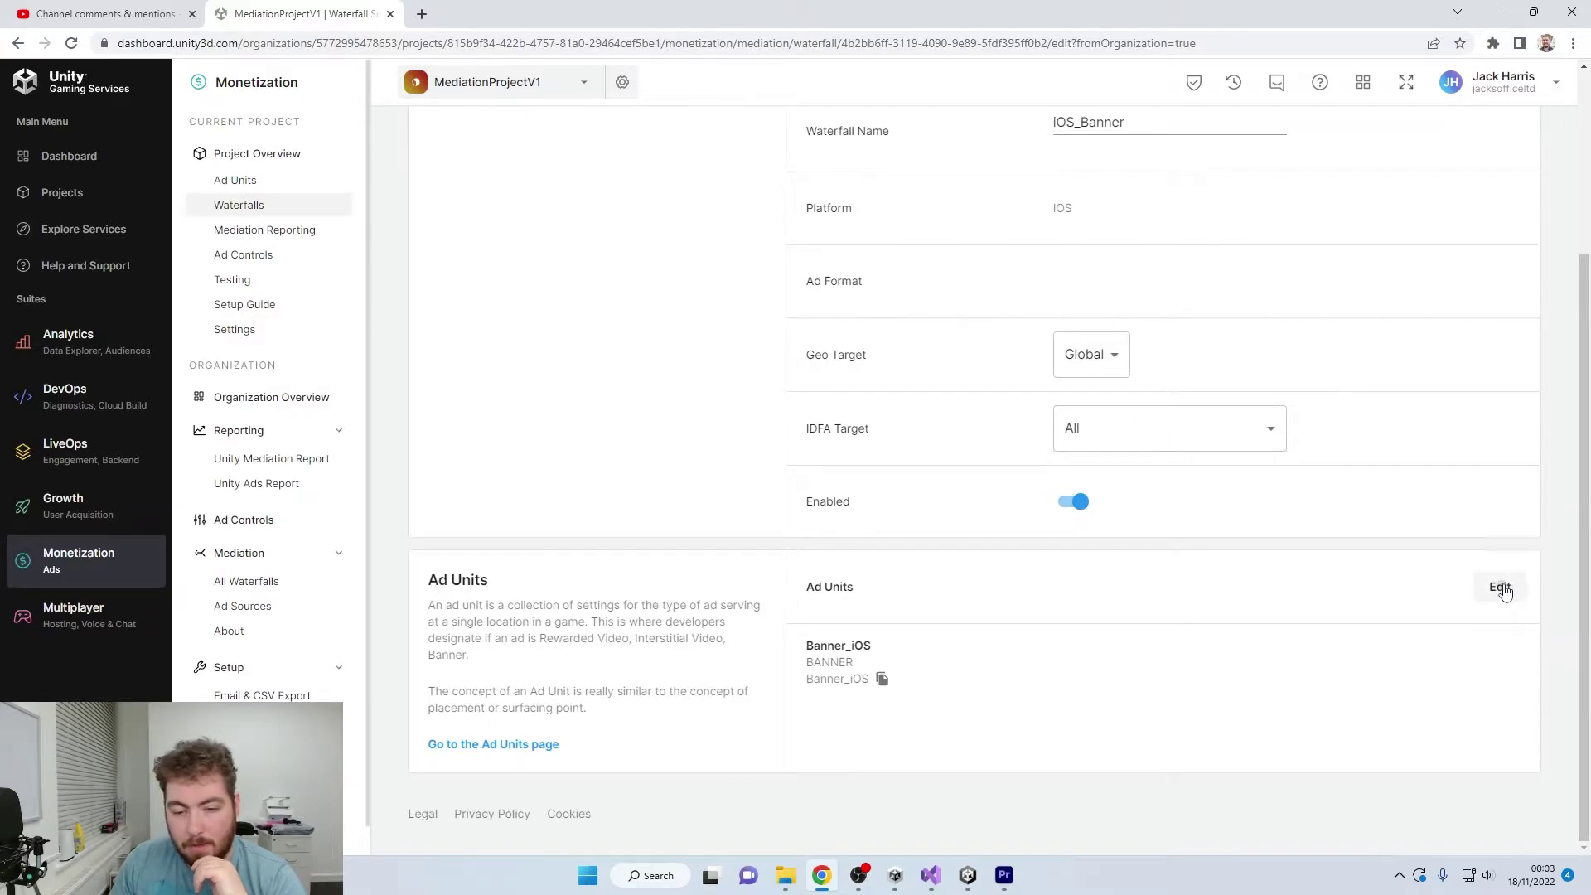
left_click(1502, 589)
left_click(641, 560)
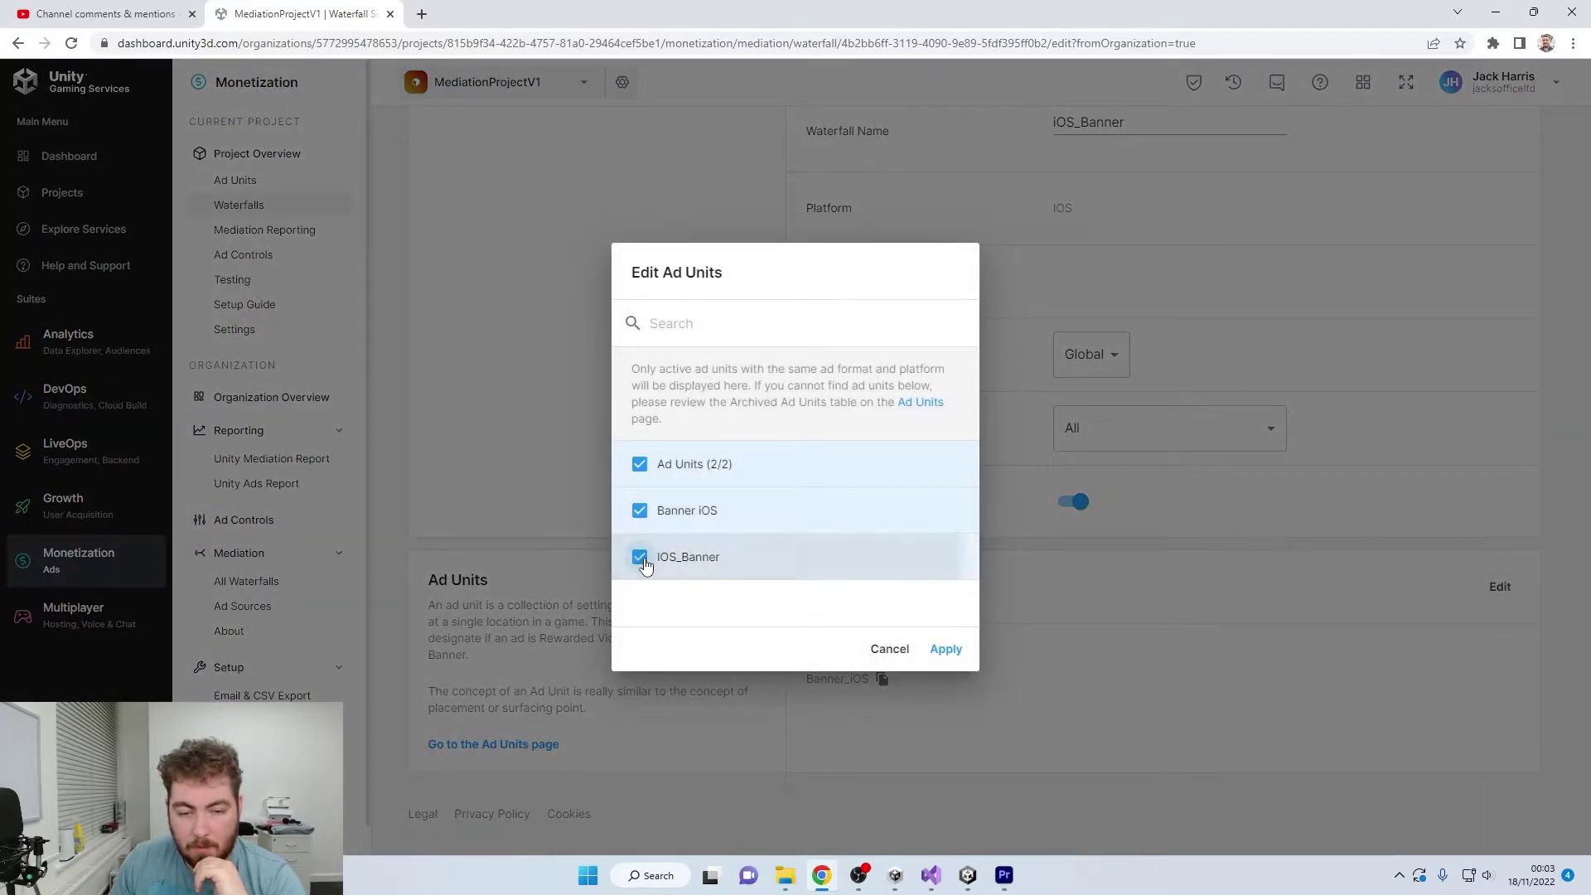
left_click(953, 652)
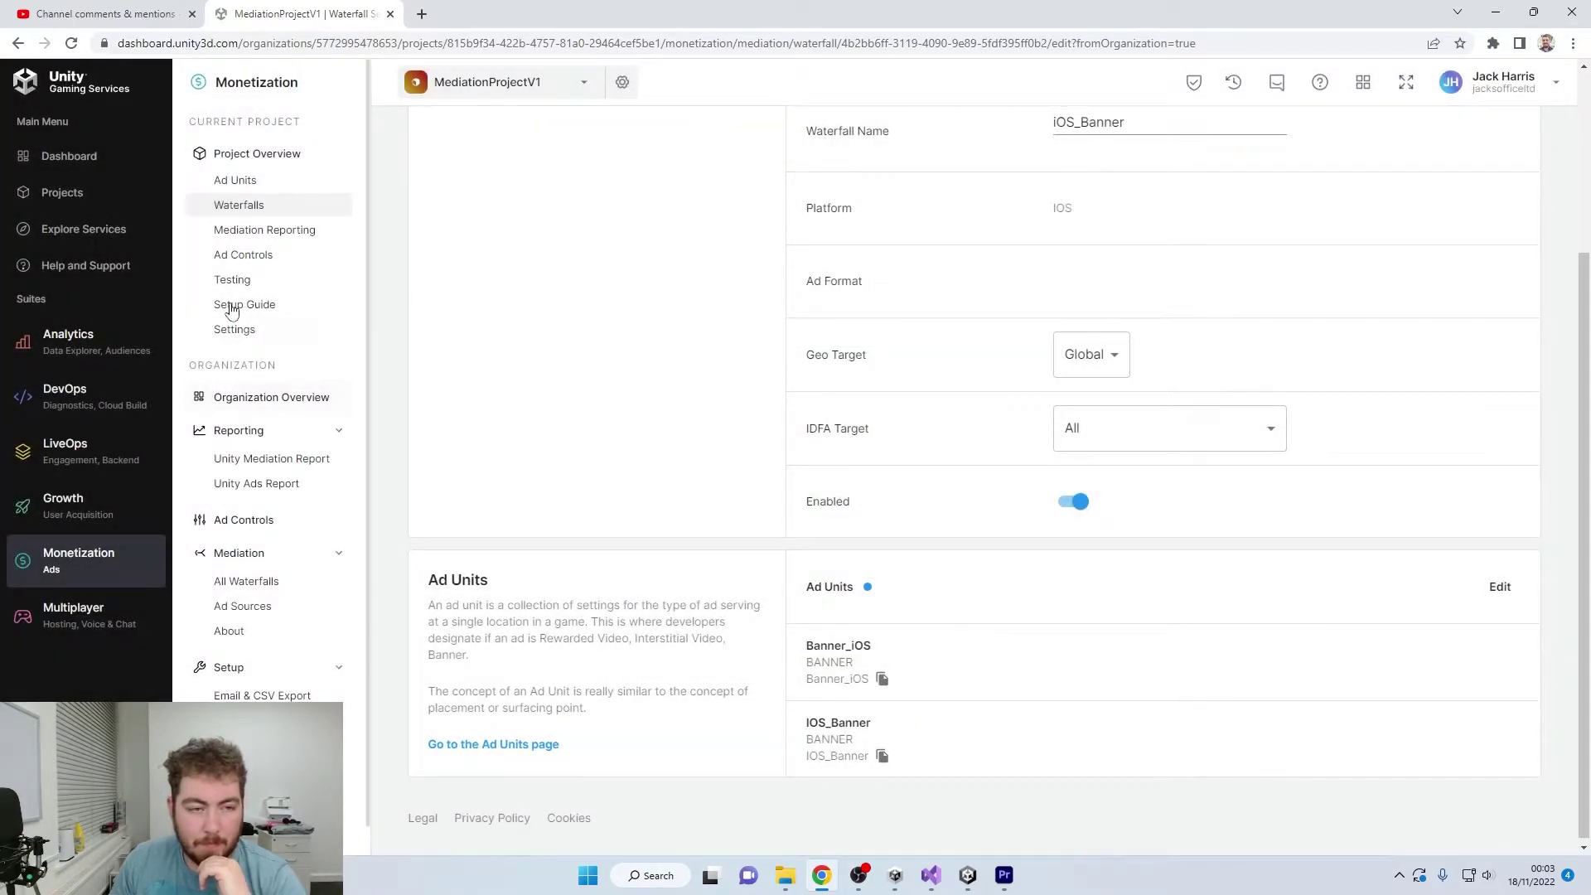
left_click(251, 205)
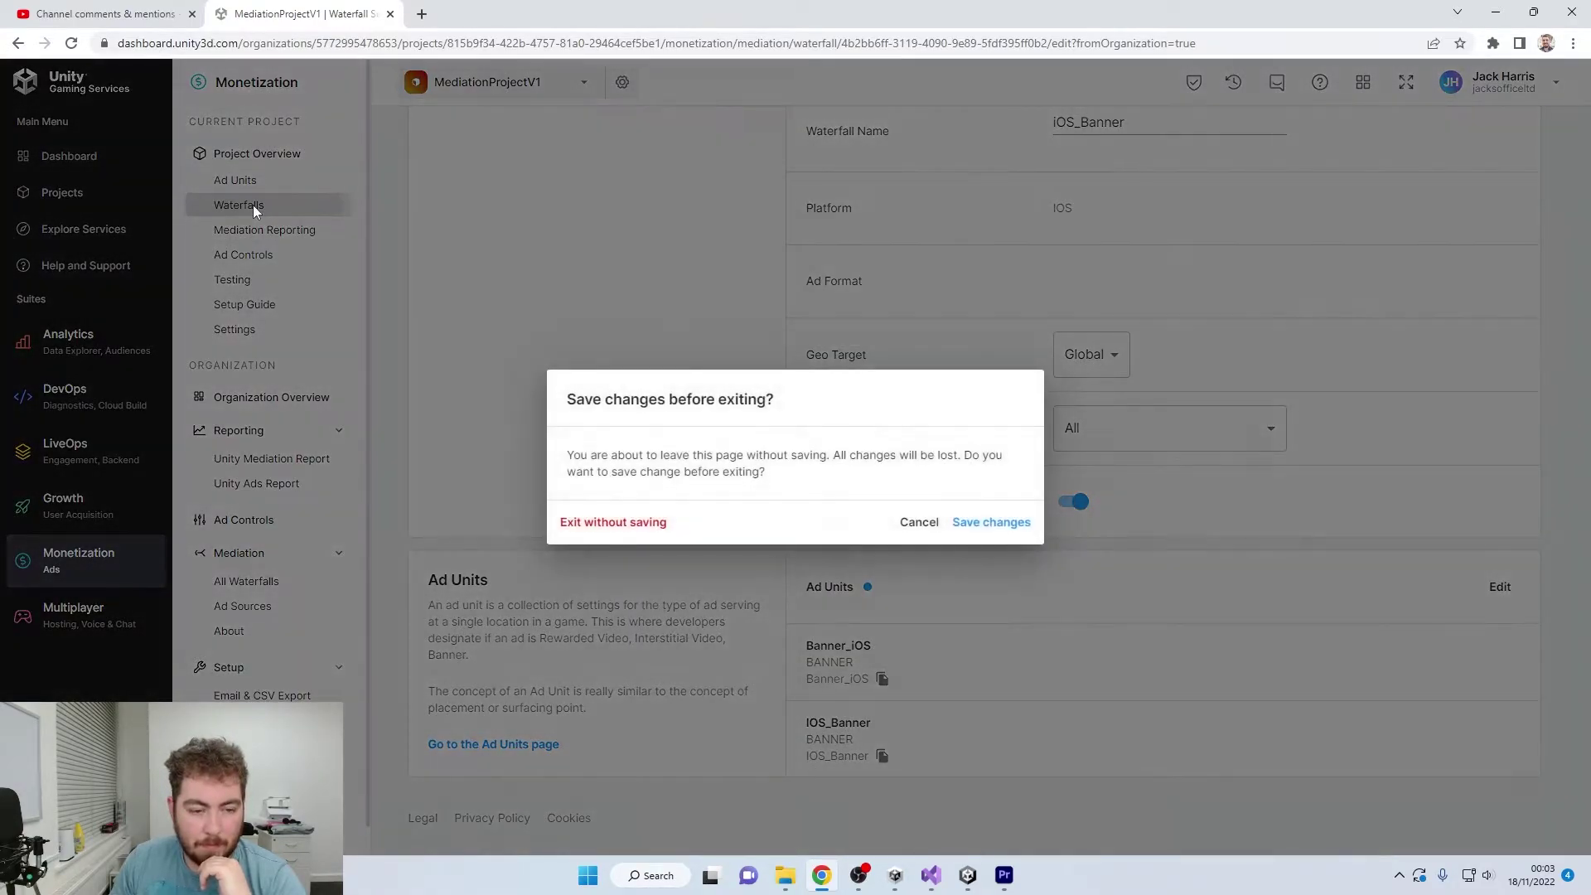
left_click(997, 535)
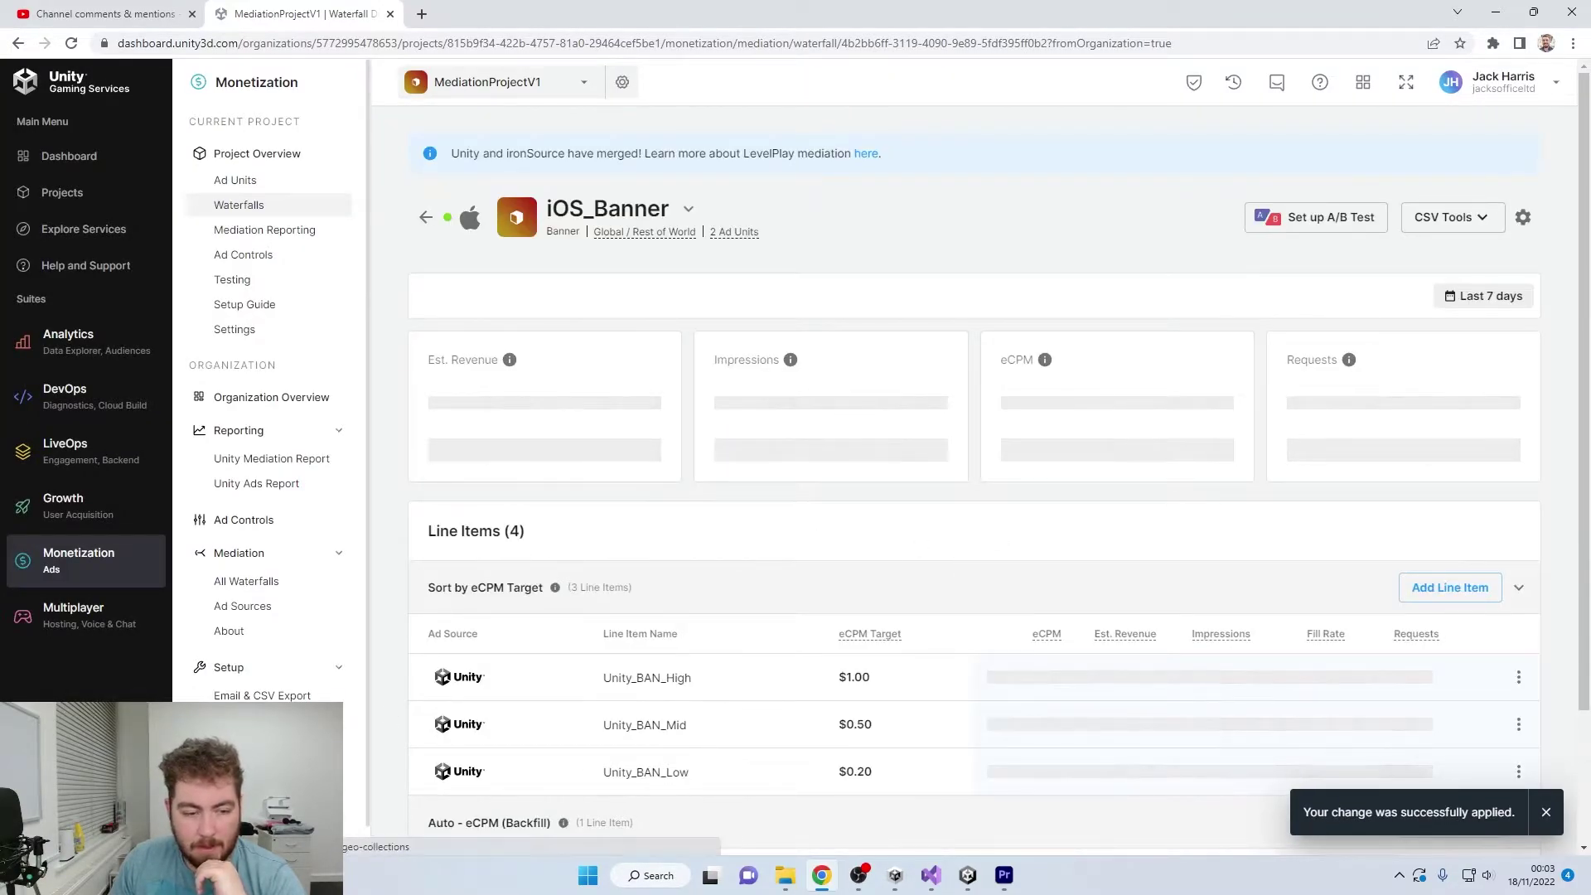
Edit the Android_Banner waterfall to include Andorid_Banner alongside Banner_Android.
left_click(275, 584)
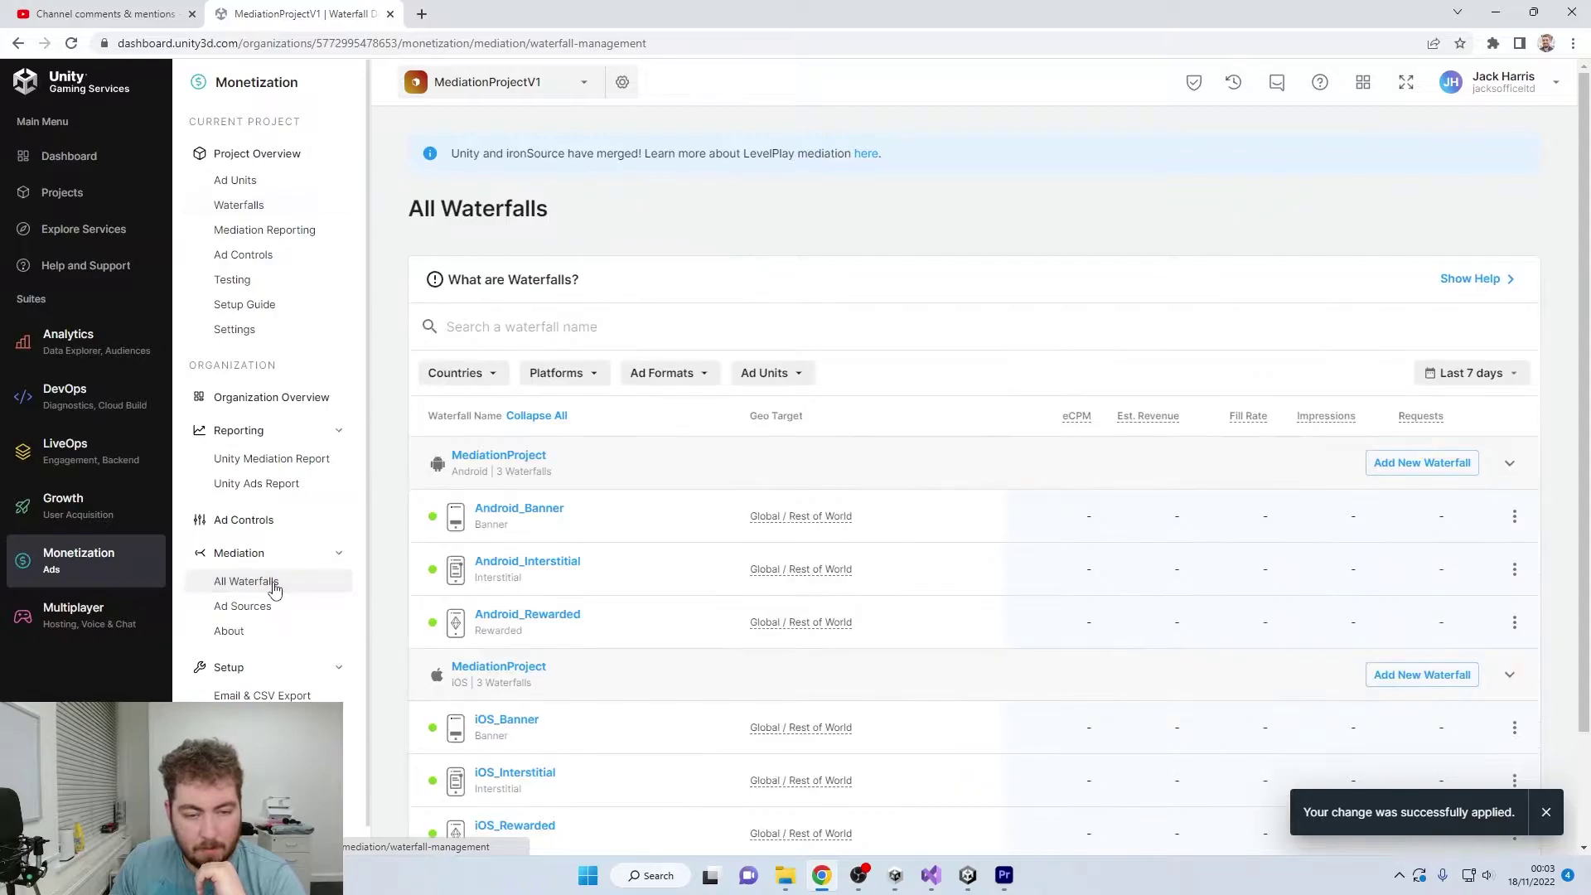
scroll(799, 651, "down", 3)
scroll(771, 634, "down", 5)
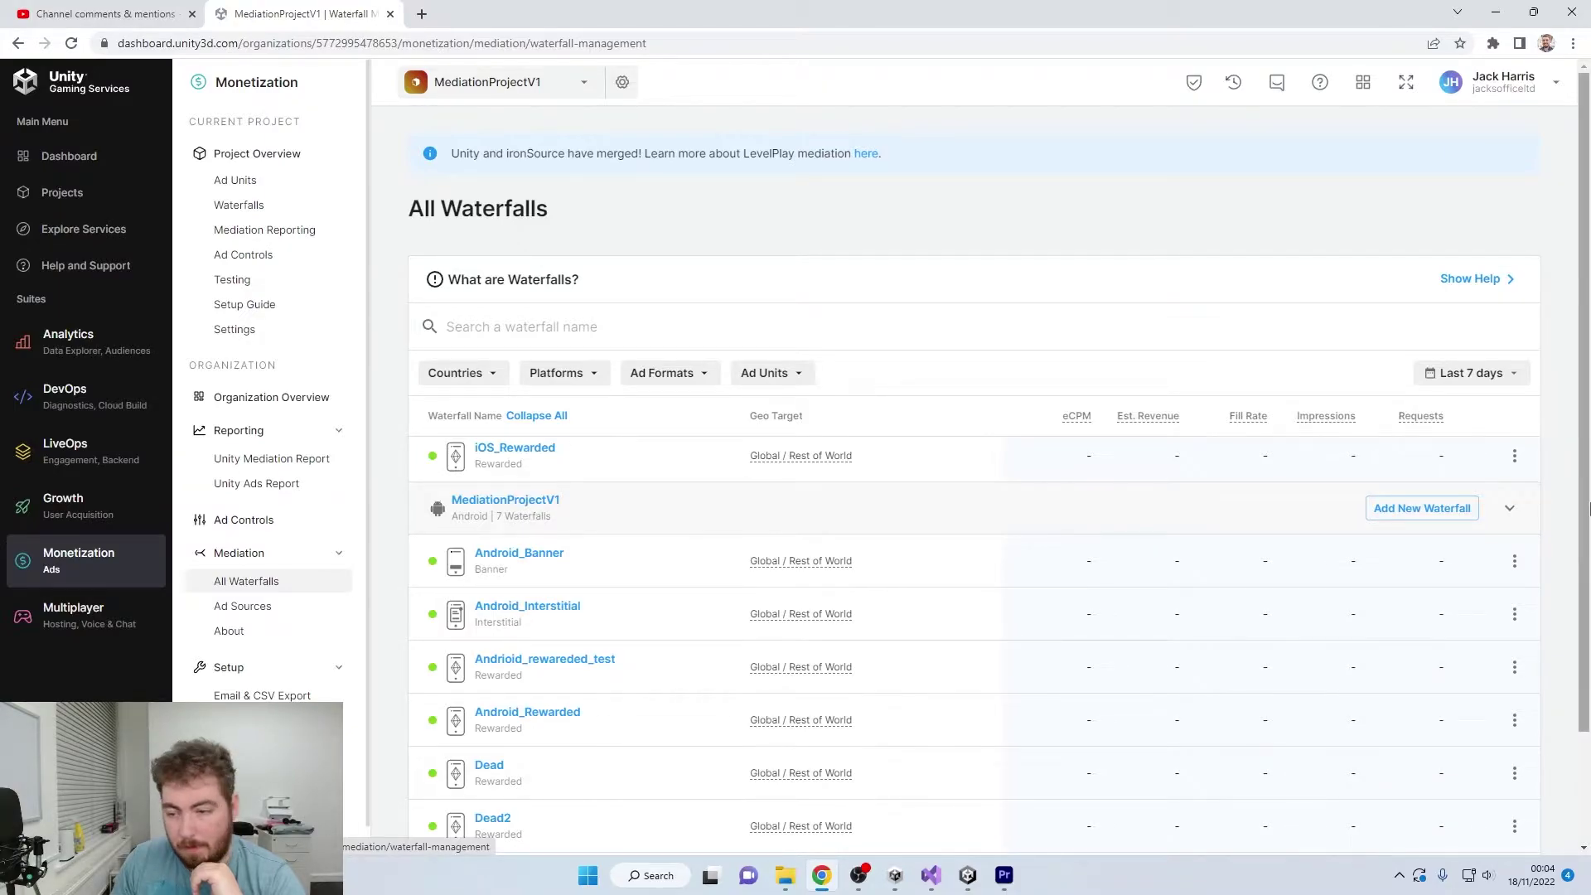
left_click(1515, 561)
left_click(1530, 567)
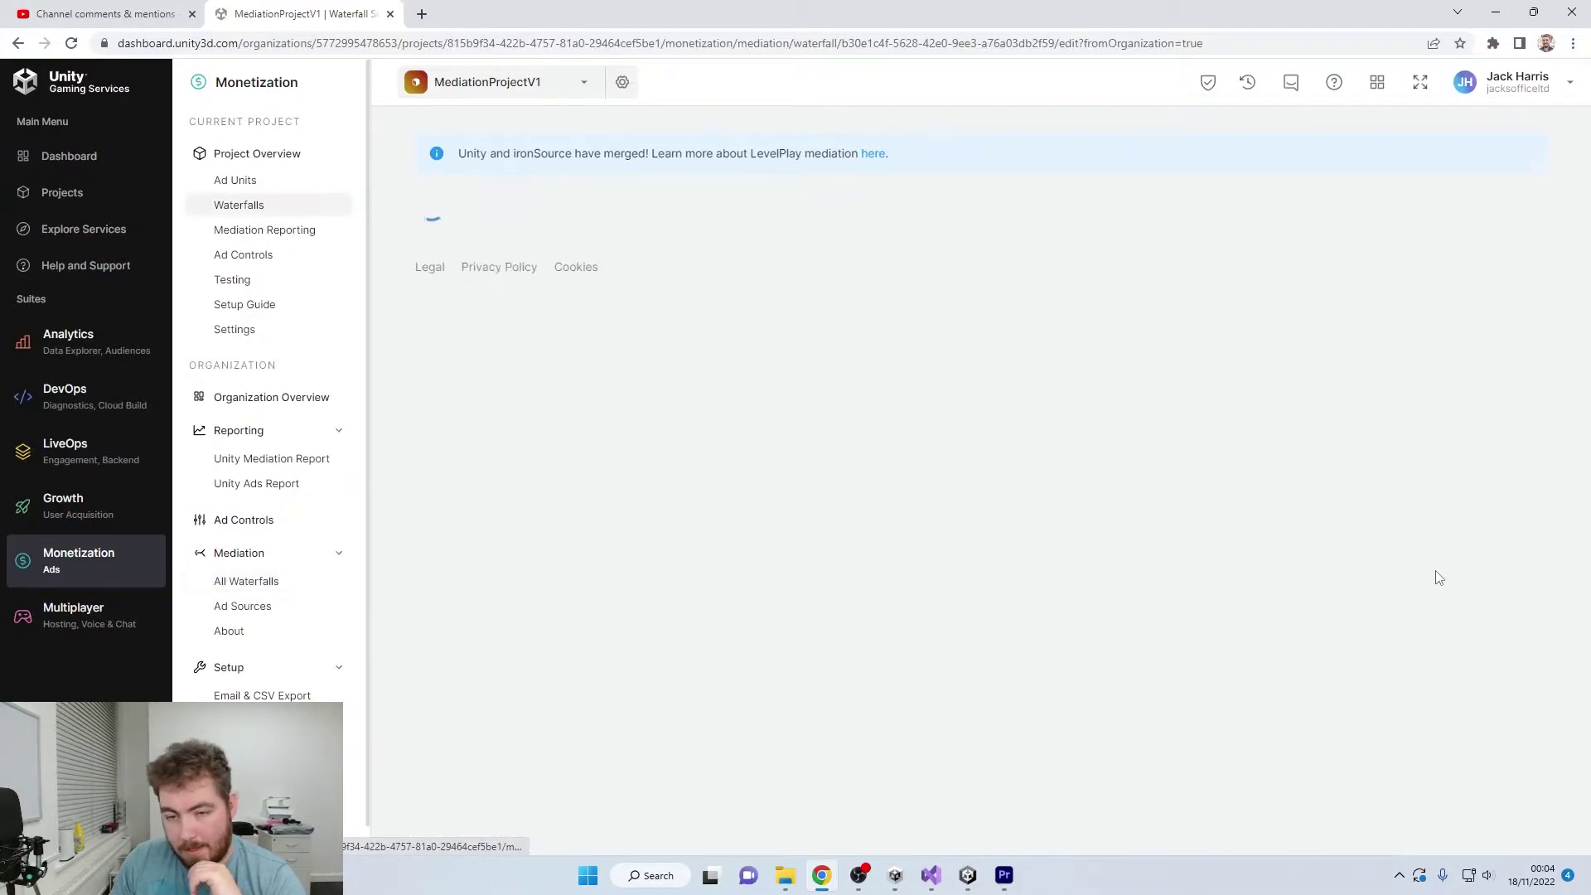
scroll(978, 635, "down", 2)
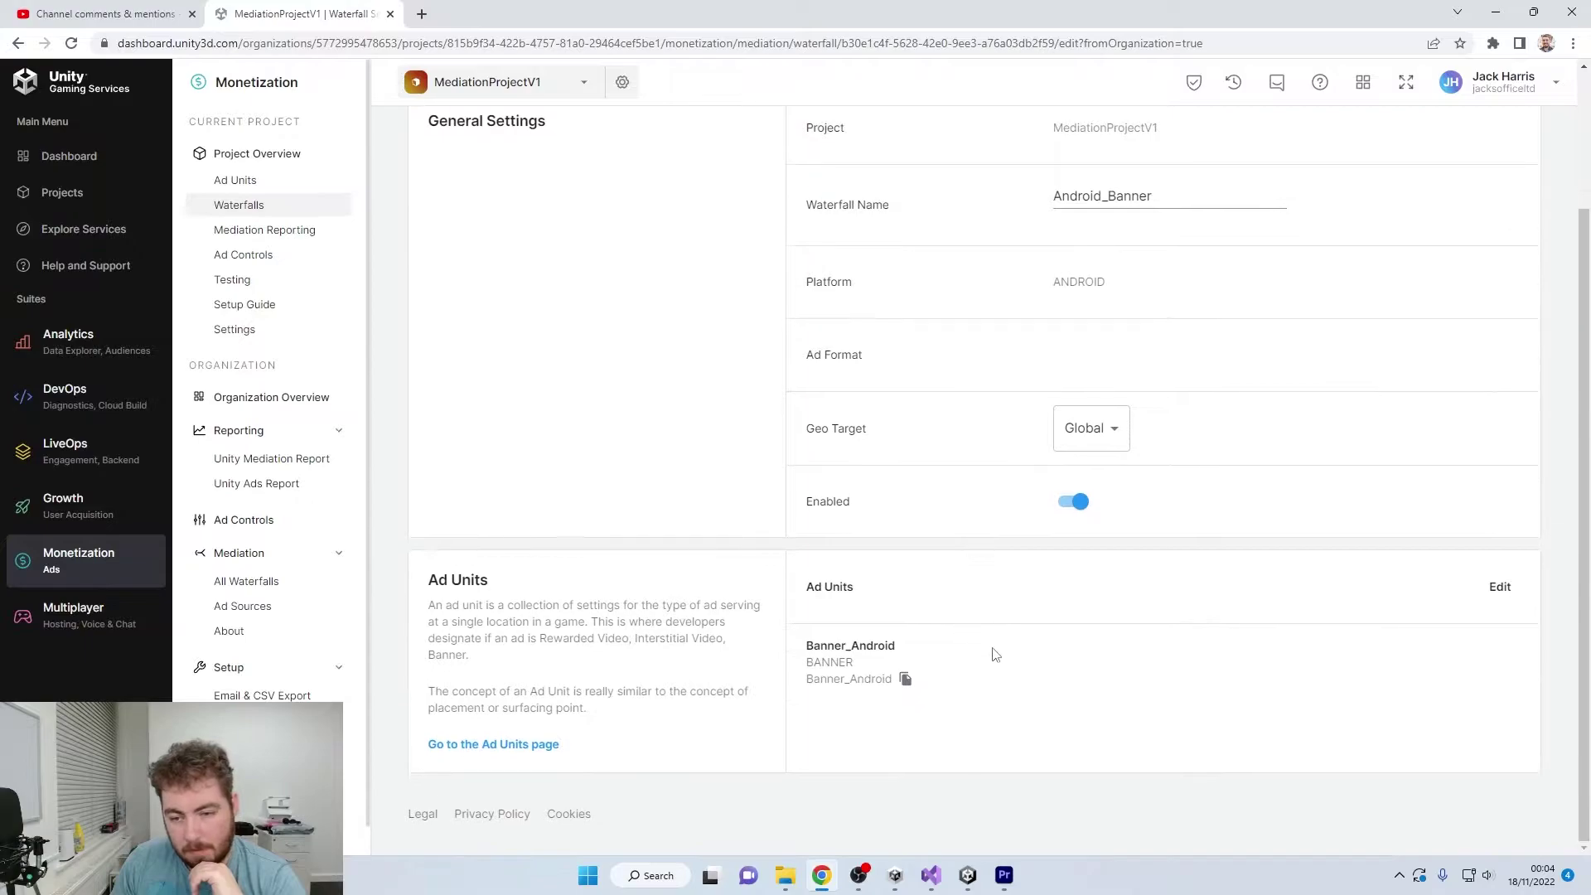
left_click(1501, 589)
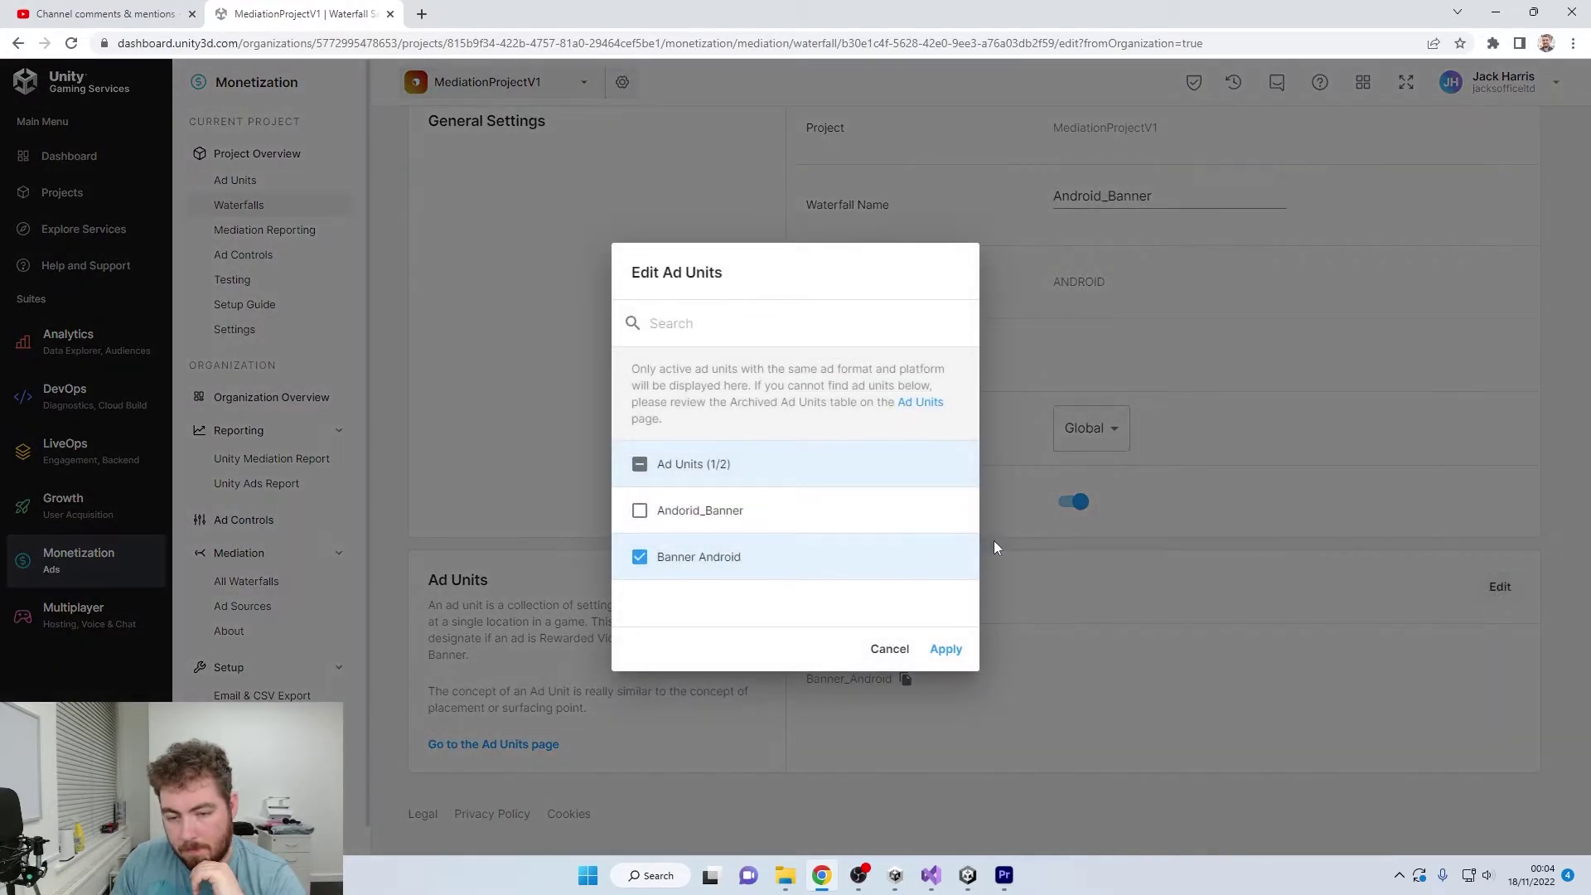
left_click(688, 512)
left_click(945, 650)
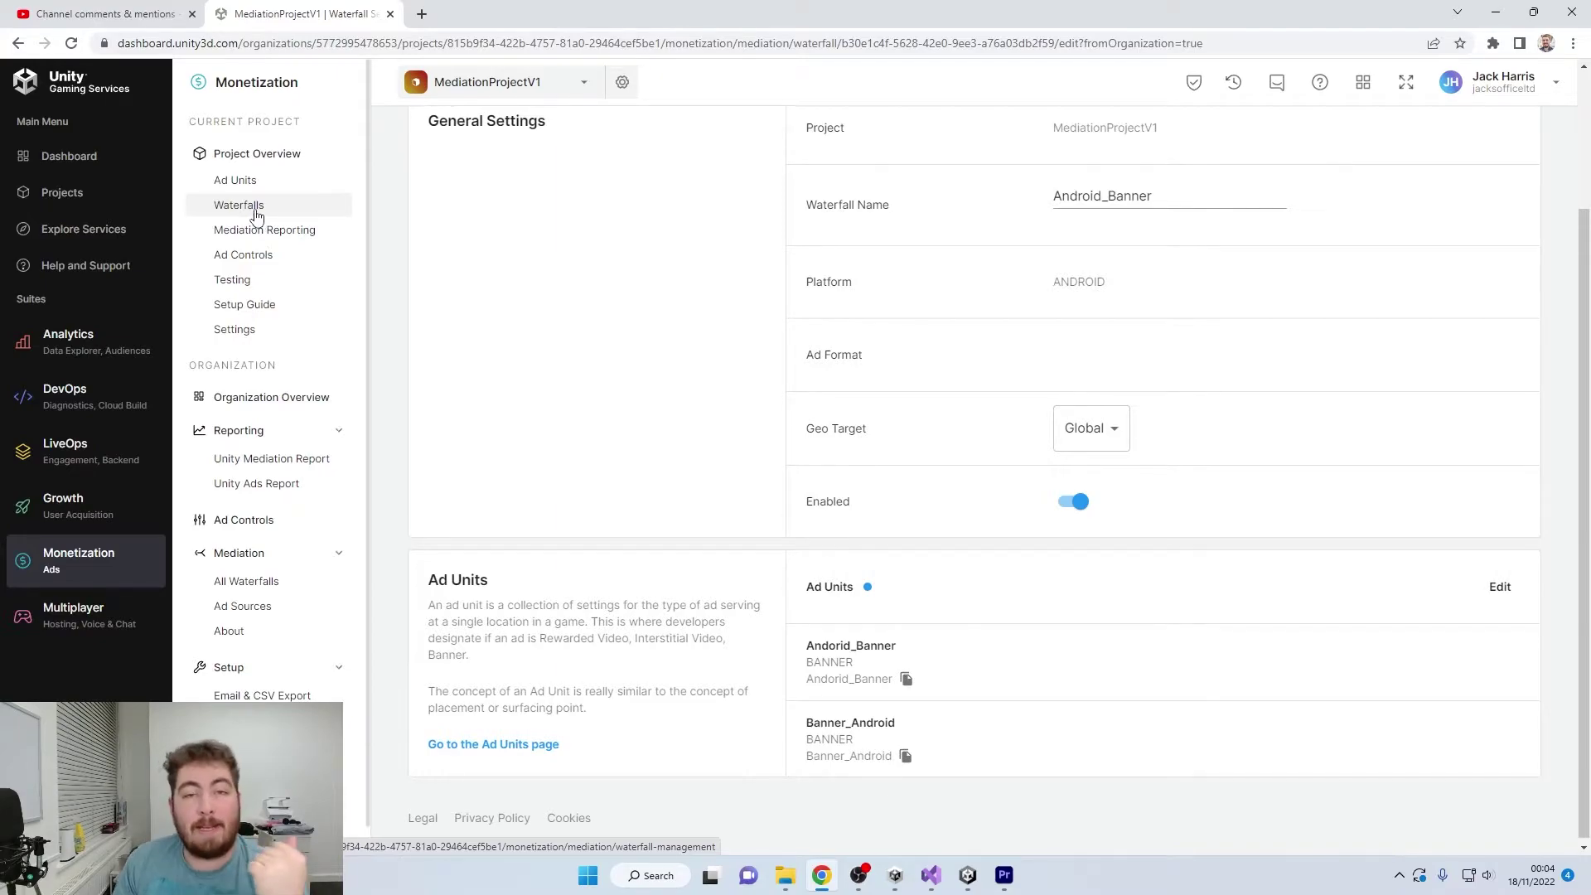
From the Waterfalls list, start a new waterfall in the iOS MediationProjectV1 group.
left_click(257, 215)
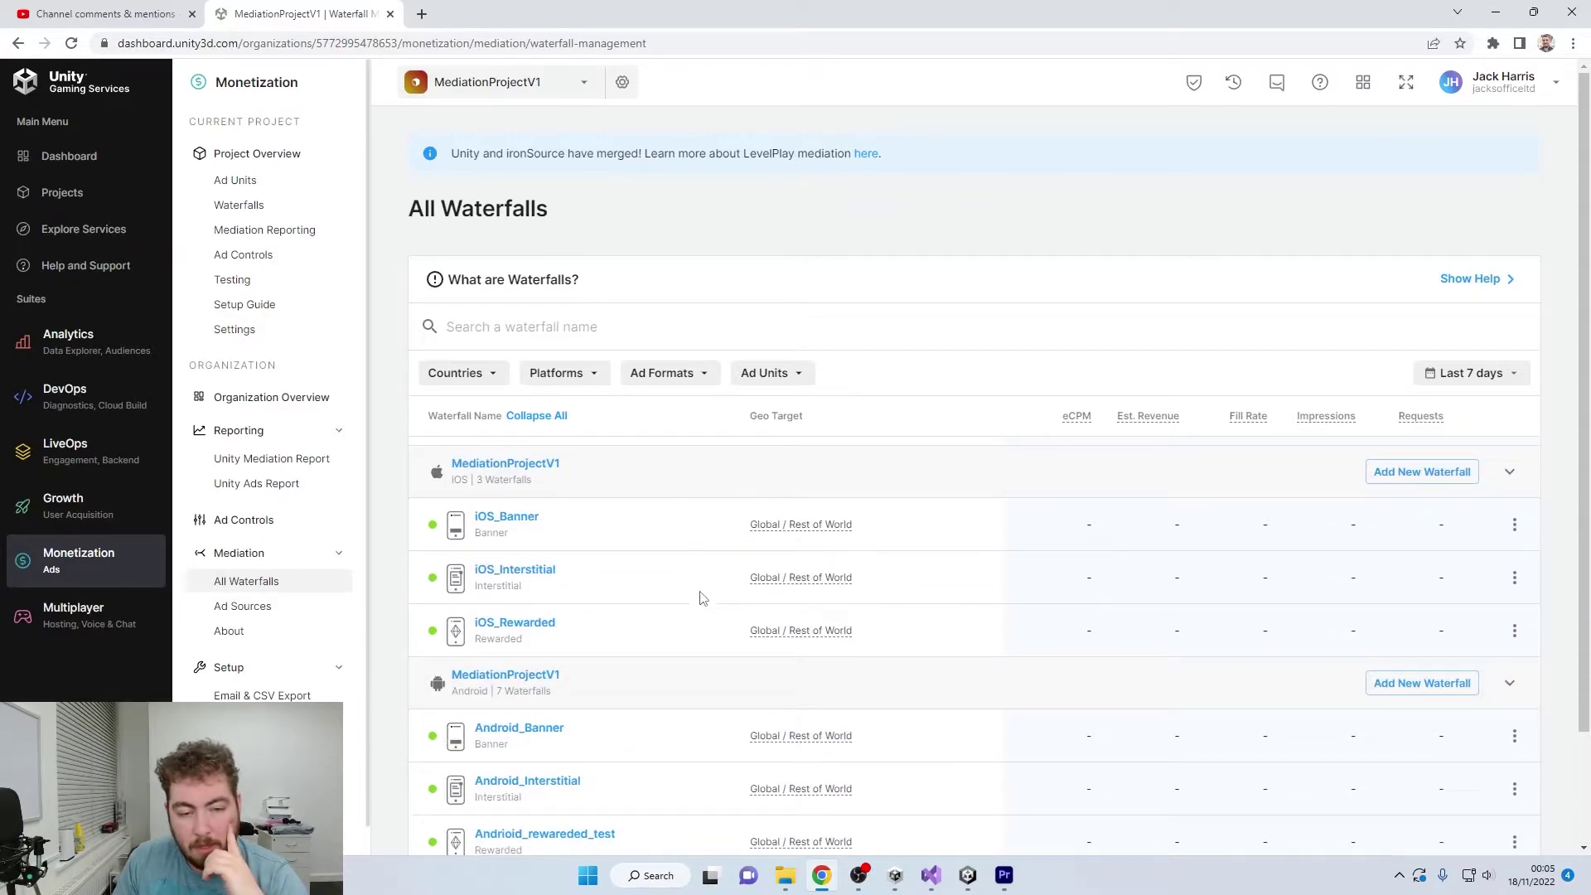
left_click_drag(475, 523, 535, 546)
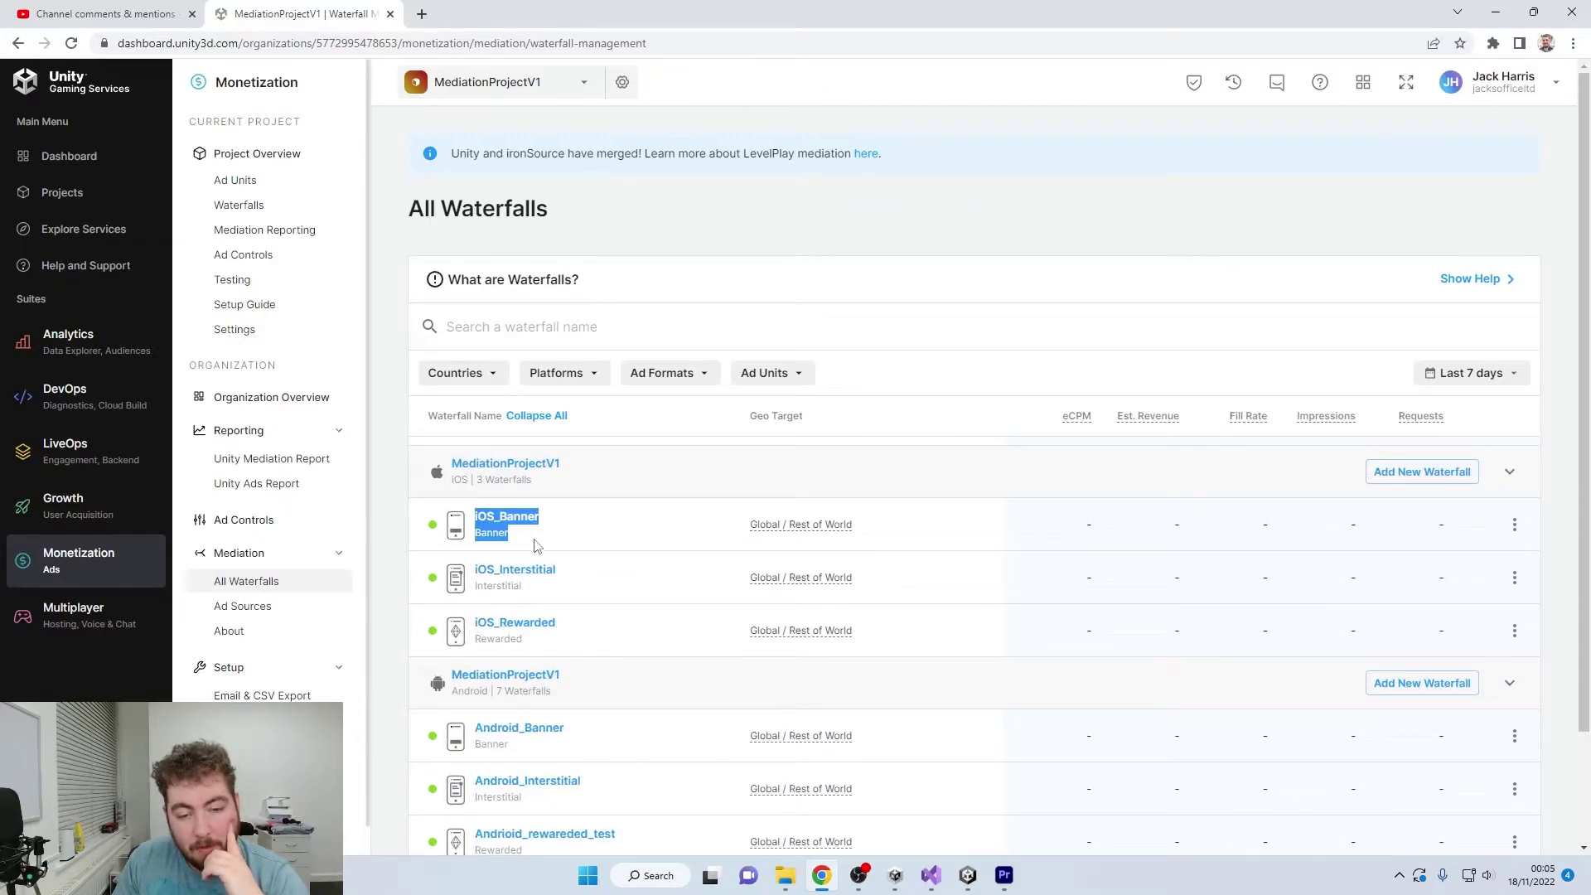
left_click(1432, 479)
Set up waterfall 'Banner_IOS': Banner format, Global / Rest of World, all ad units, IDFA All.
left_click(761, 423)
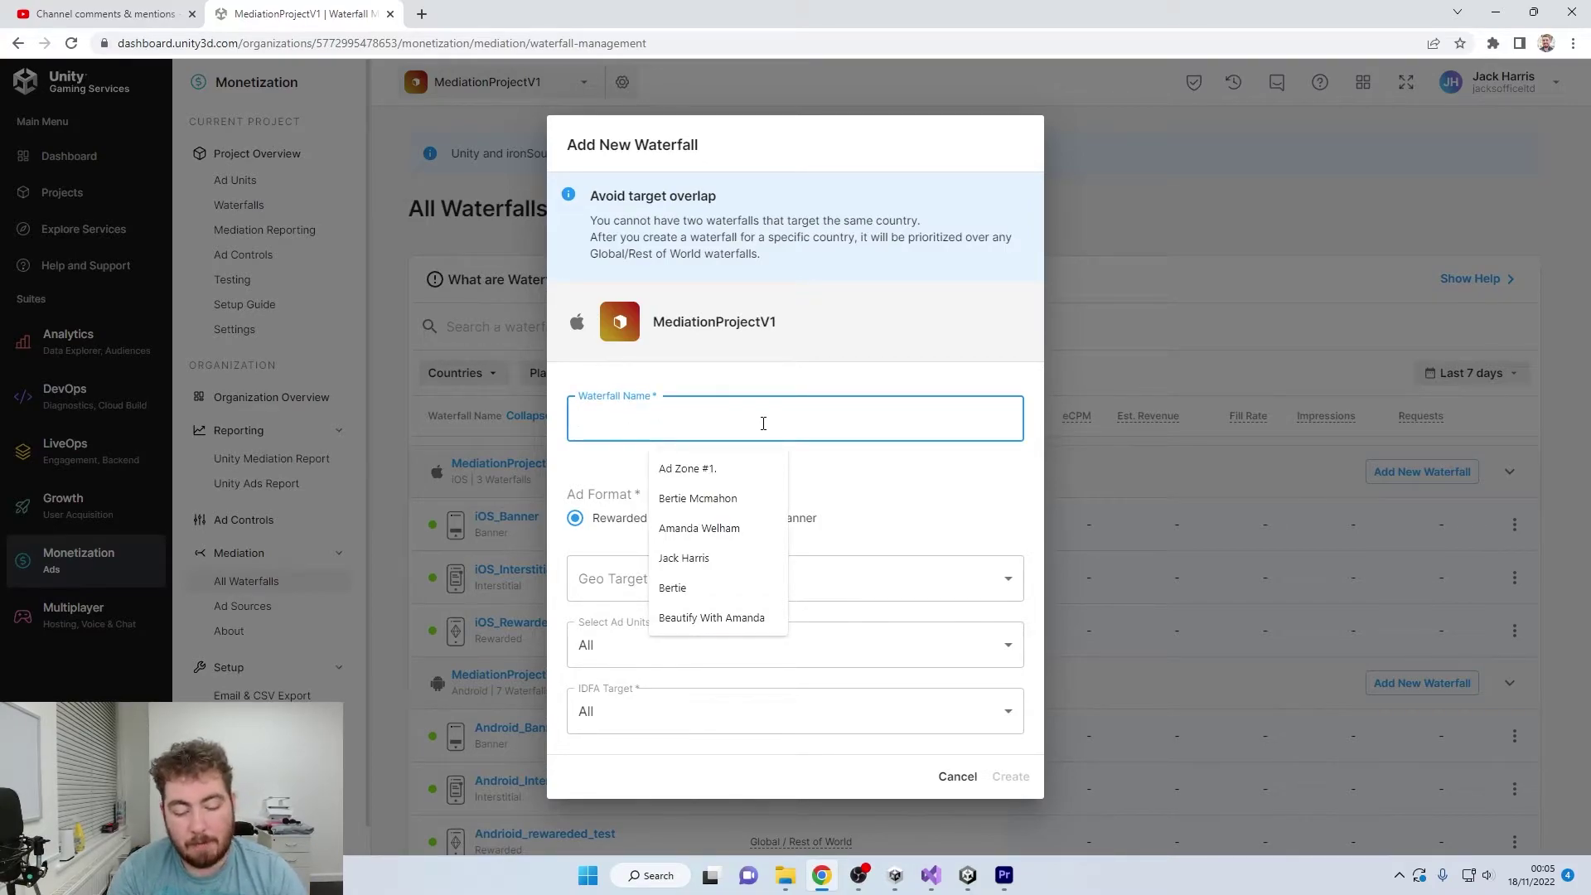
type("Banner_")
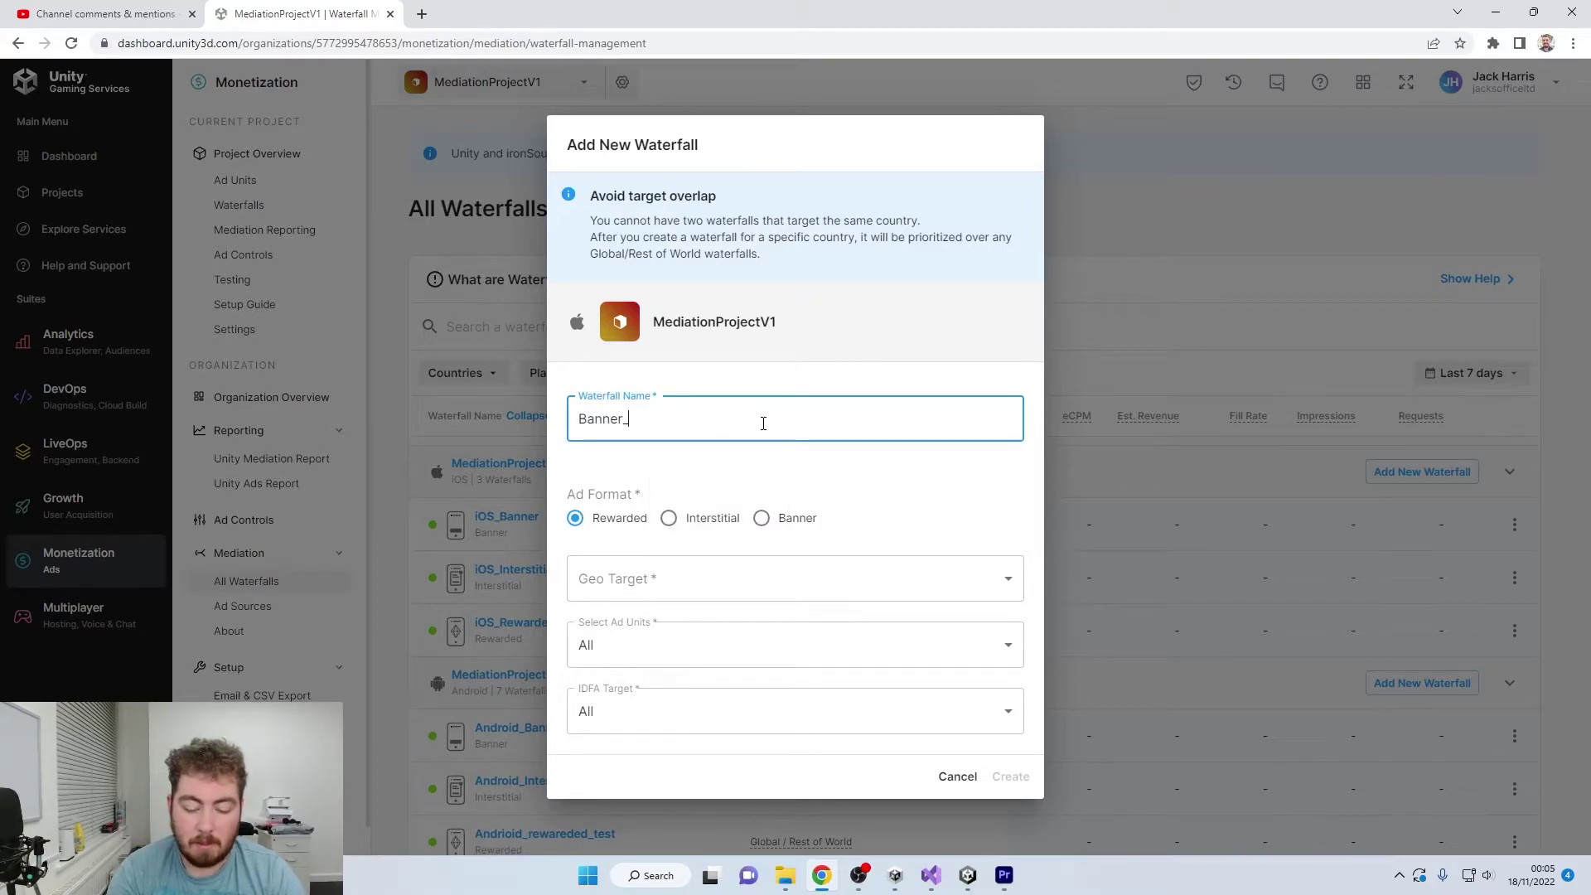
type("IOS")
left_click(787, 520)
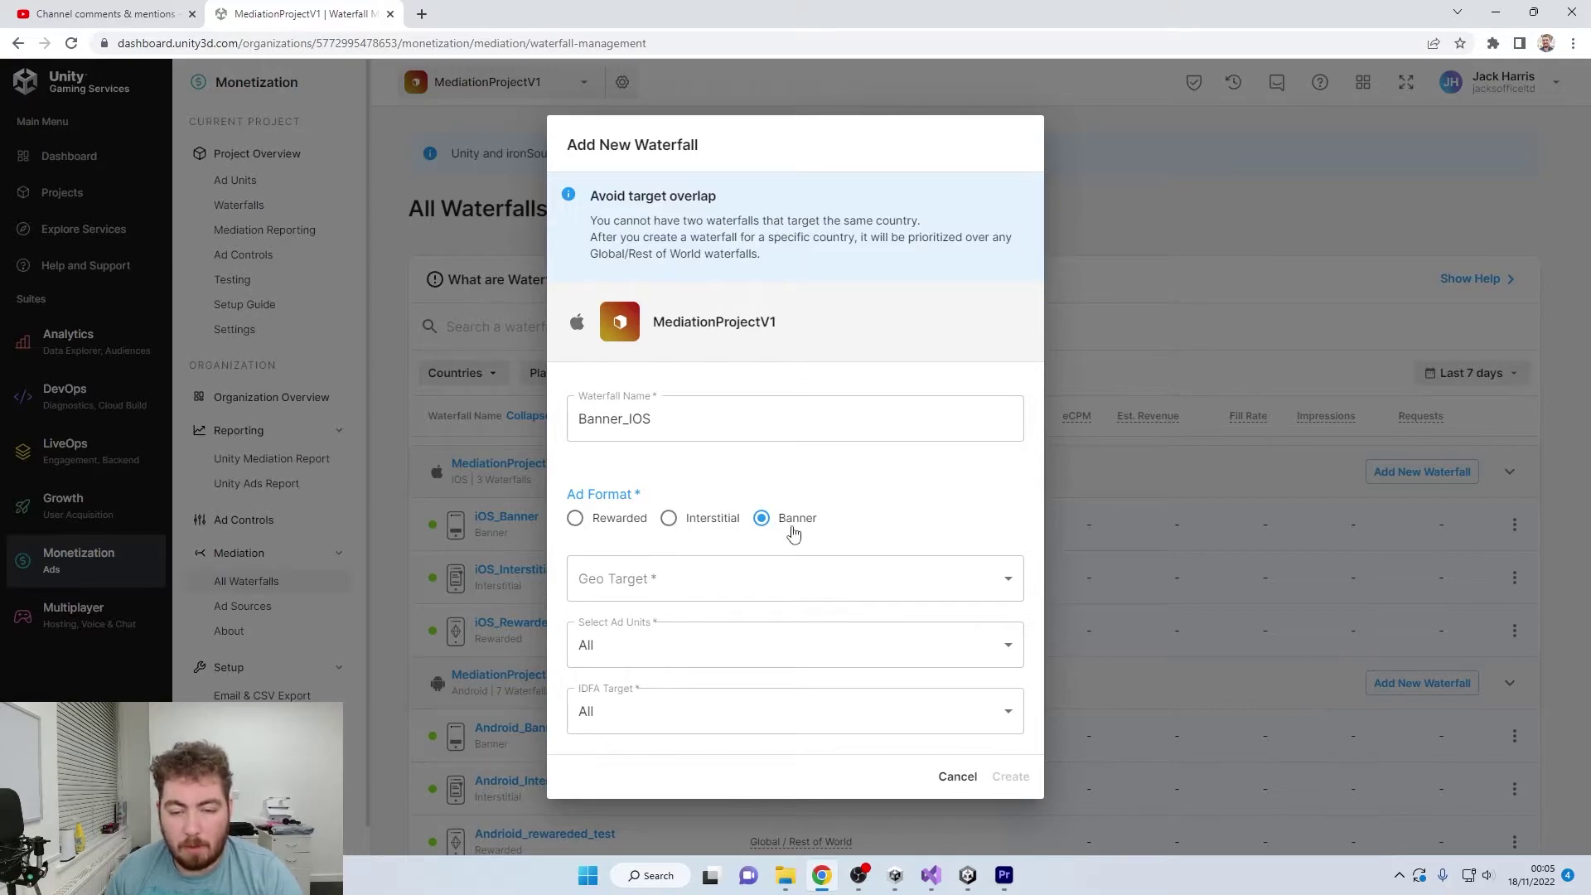
left_click(816, 572)
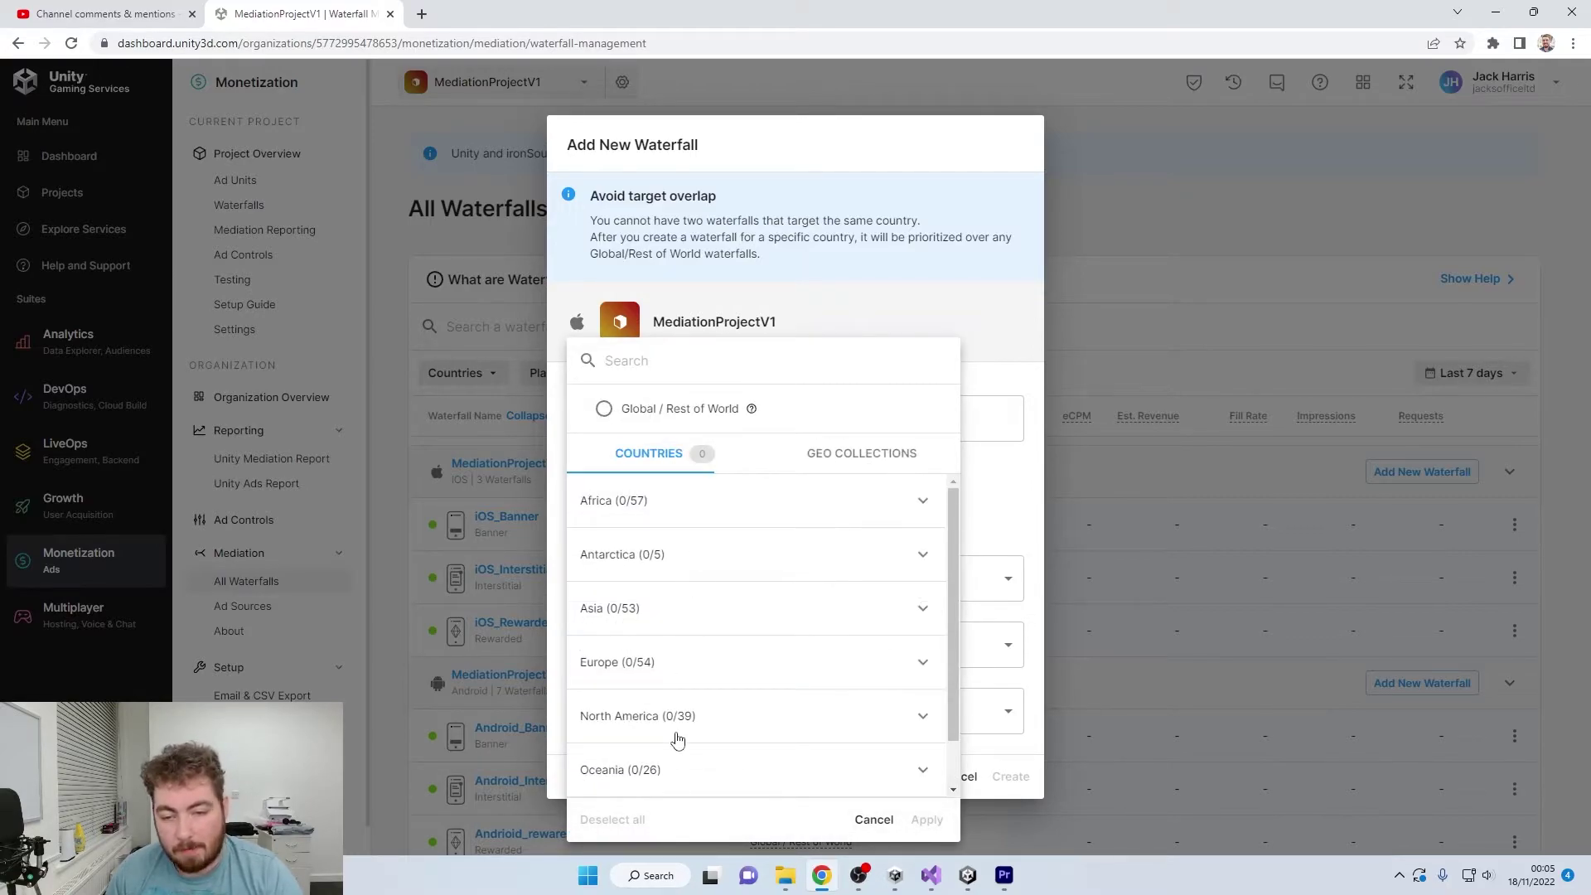
left_click(605, 414)
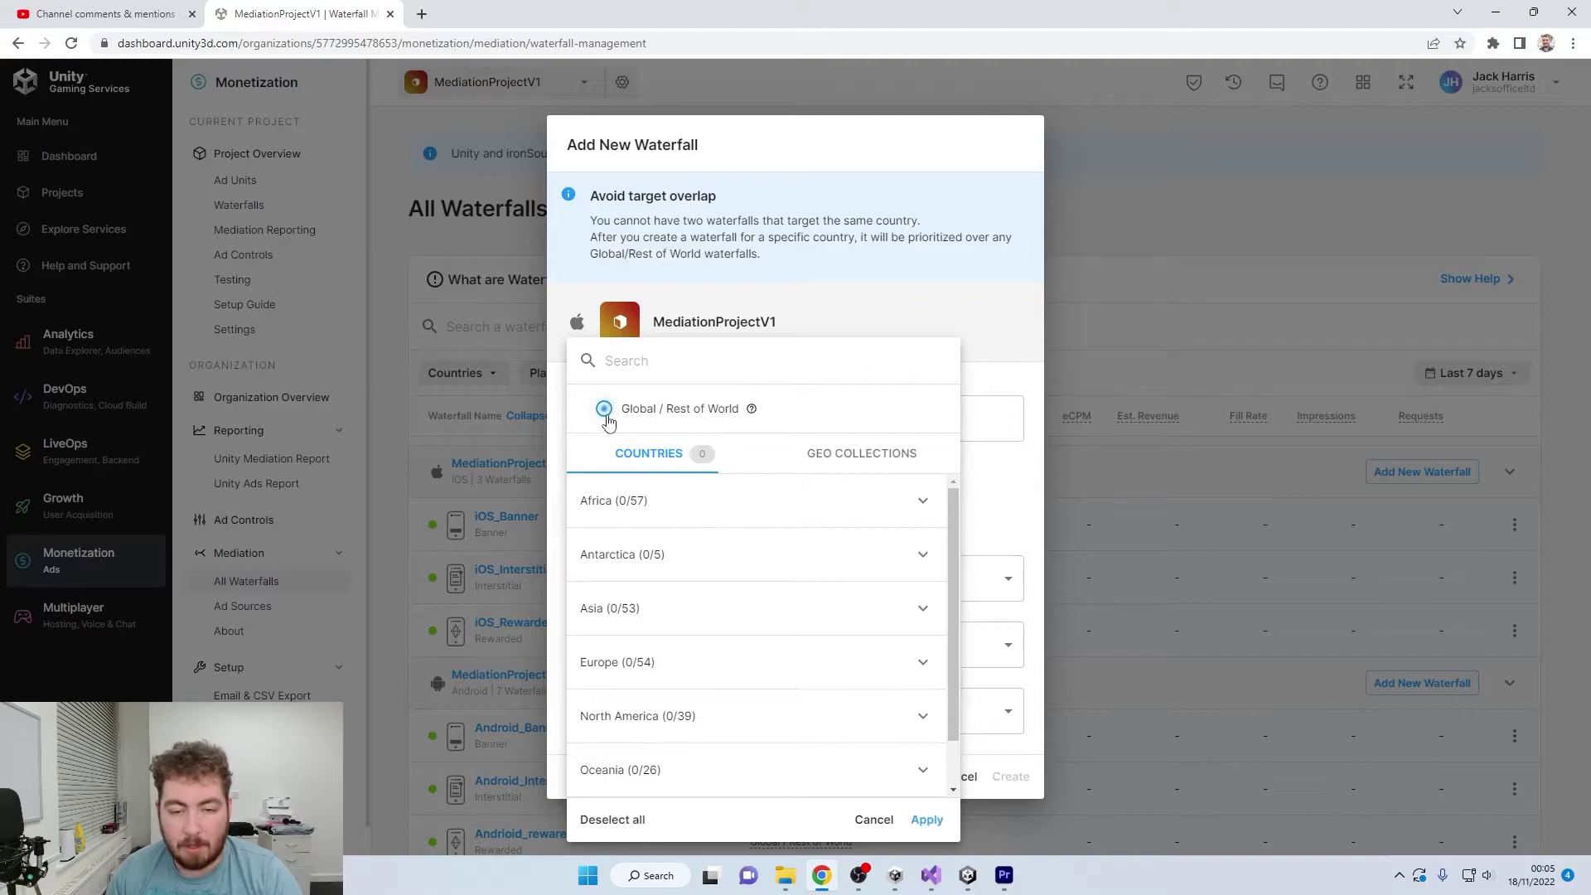
left_click(928, 822)
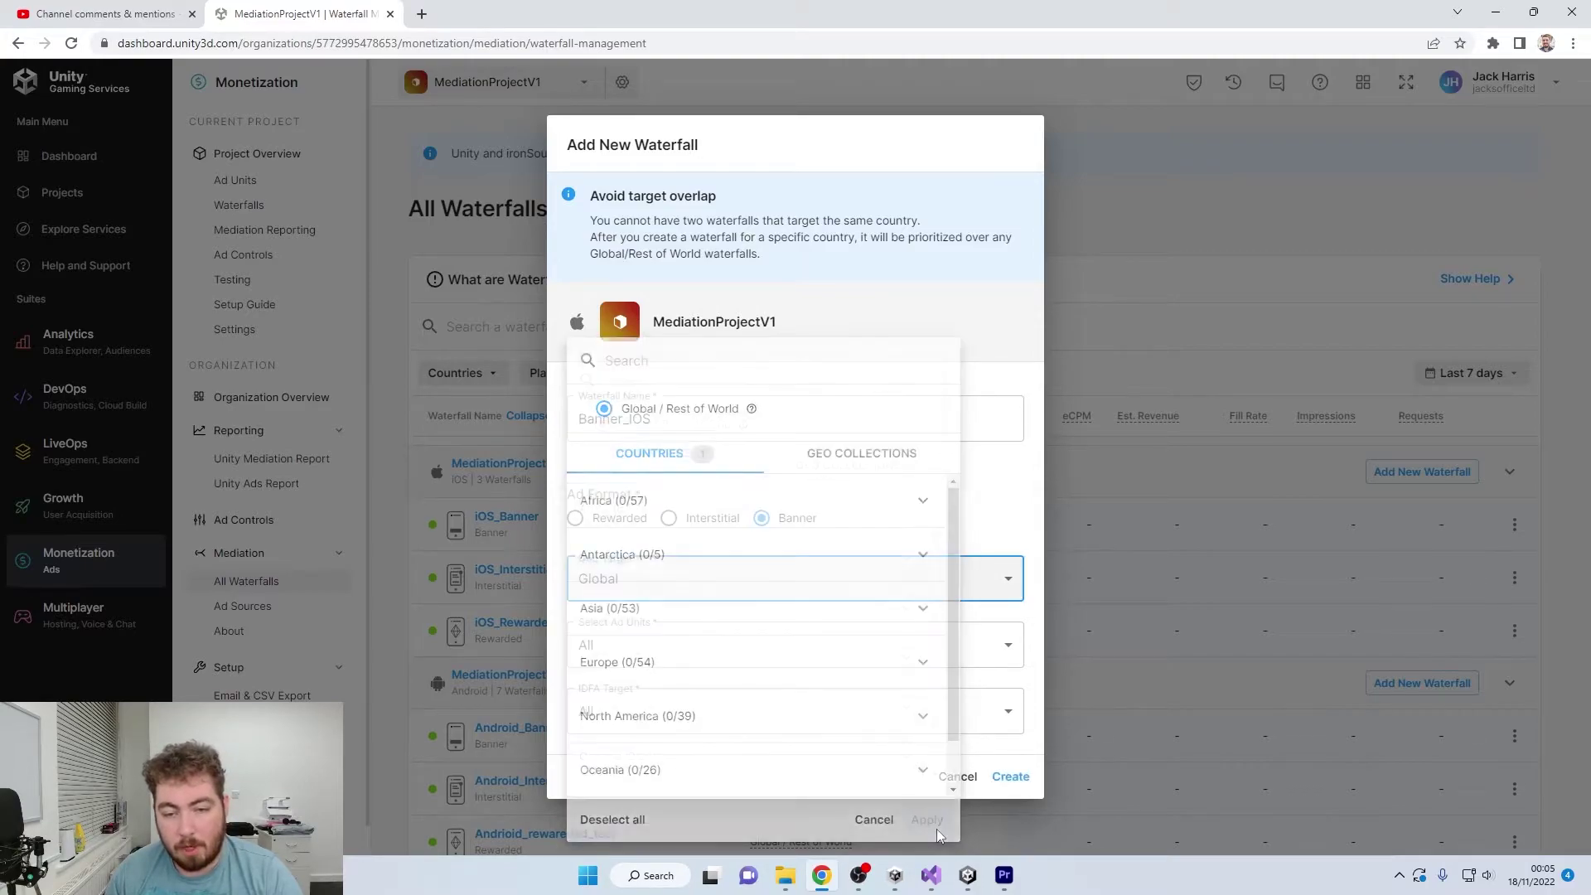
left_click(748, 657)
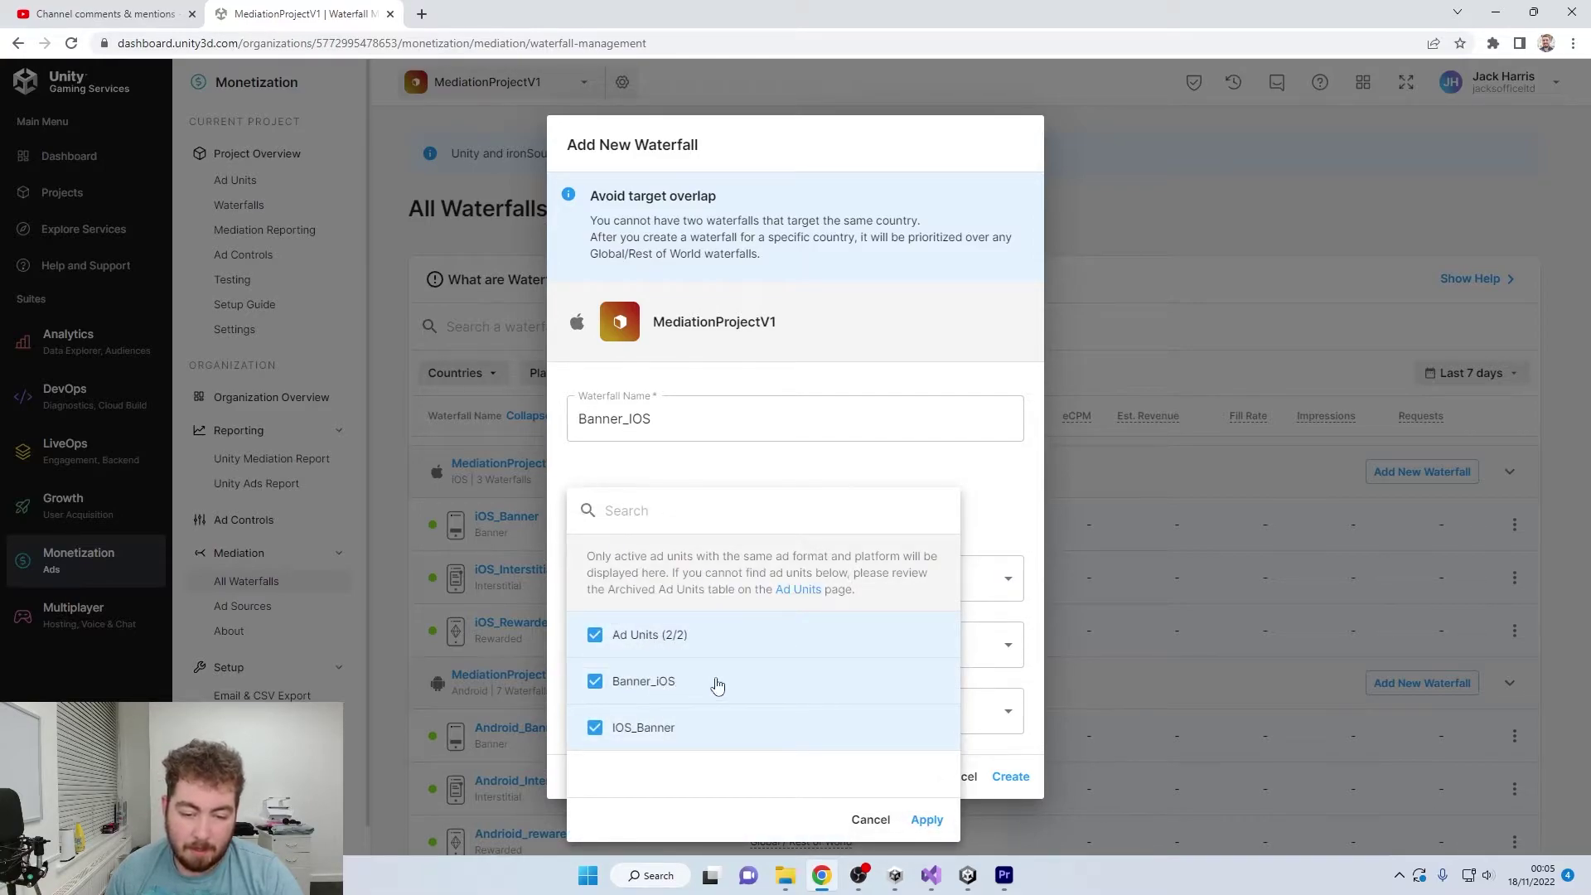
left_click(863, 821)
left_click(658, 644)
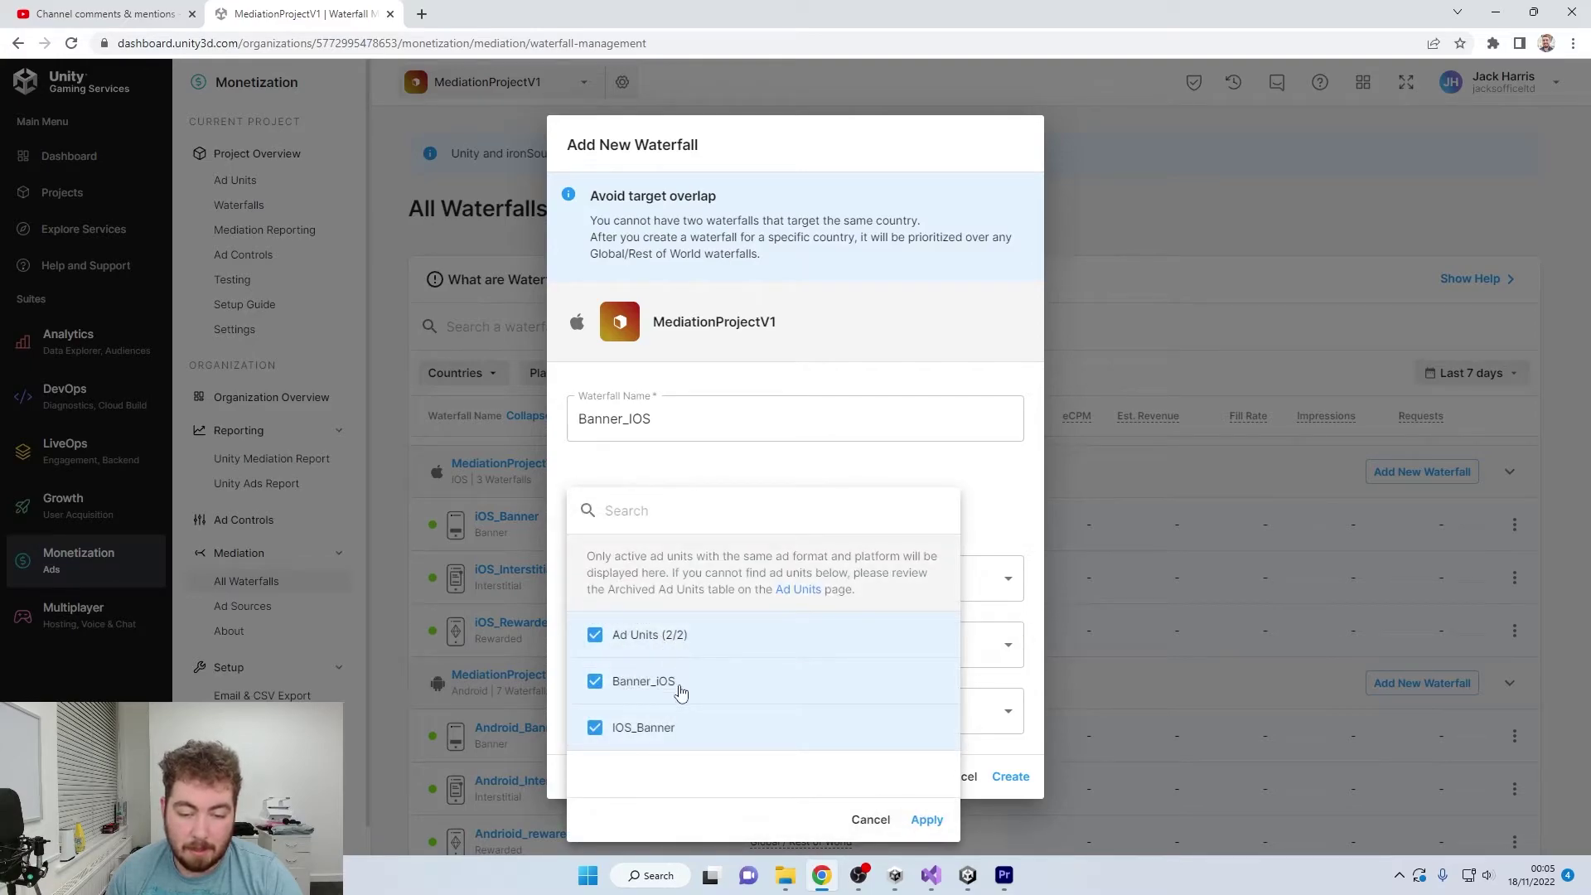
left_click(880, 821)
left_click(786, 733)
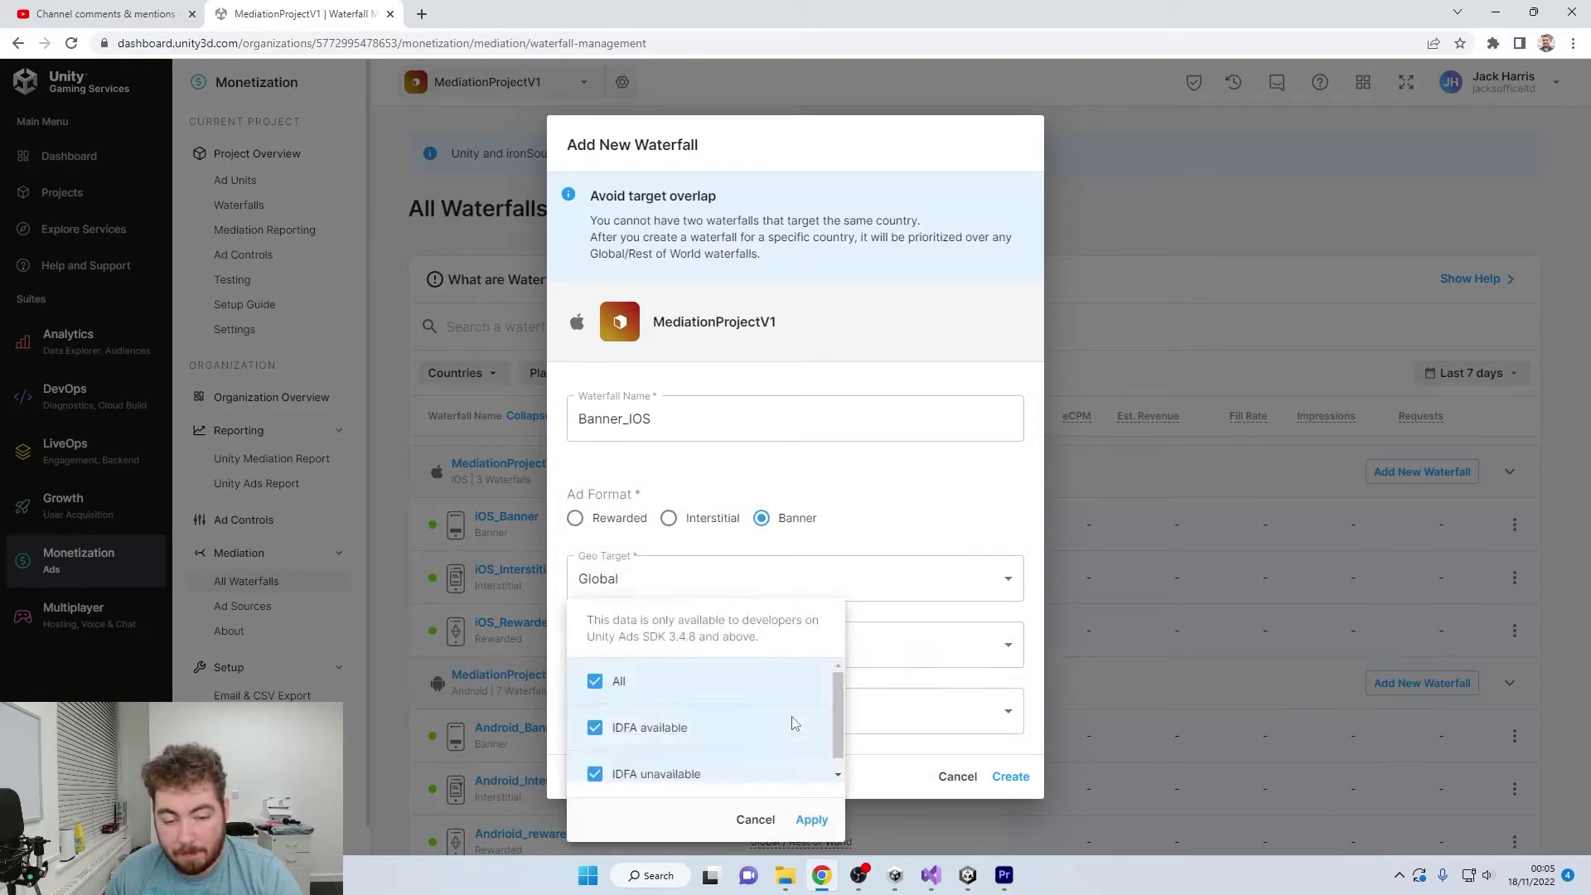
left_click(813, 819)
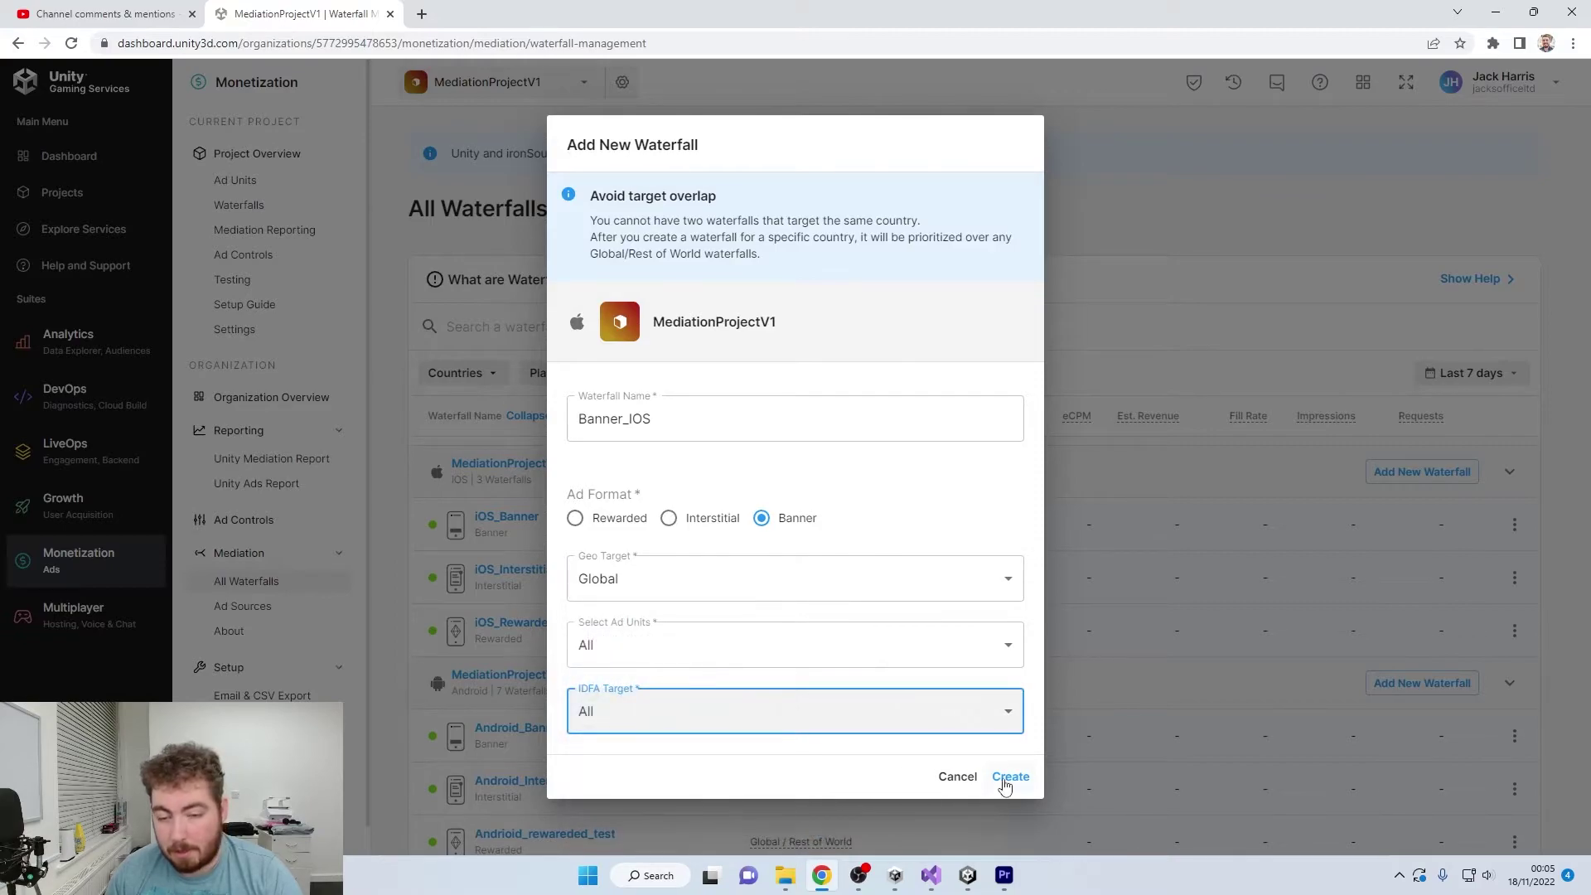
Try creating the Banner_IOS waterfall, then cancel after the overlapped-targets error.
left_click(1011, 777)
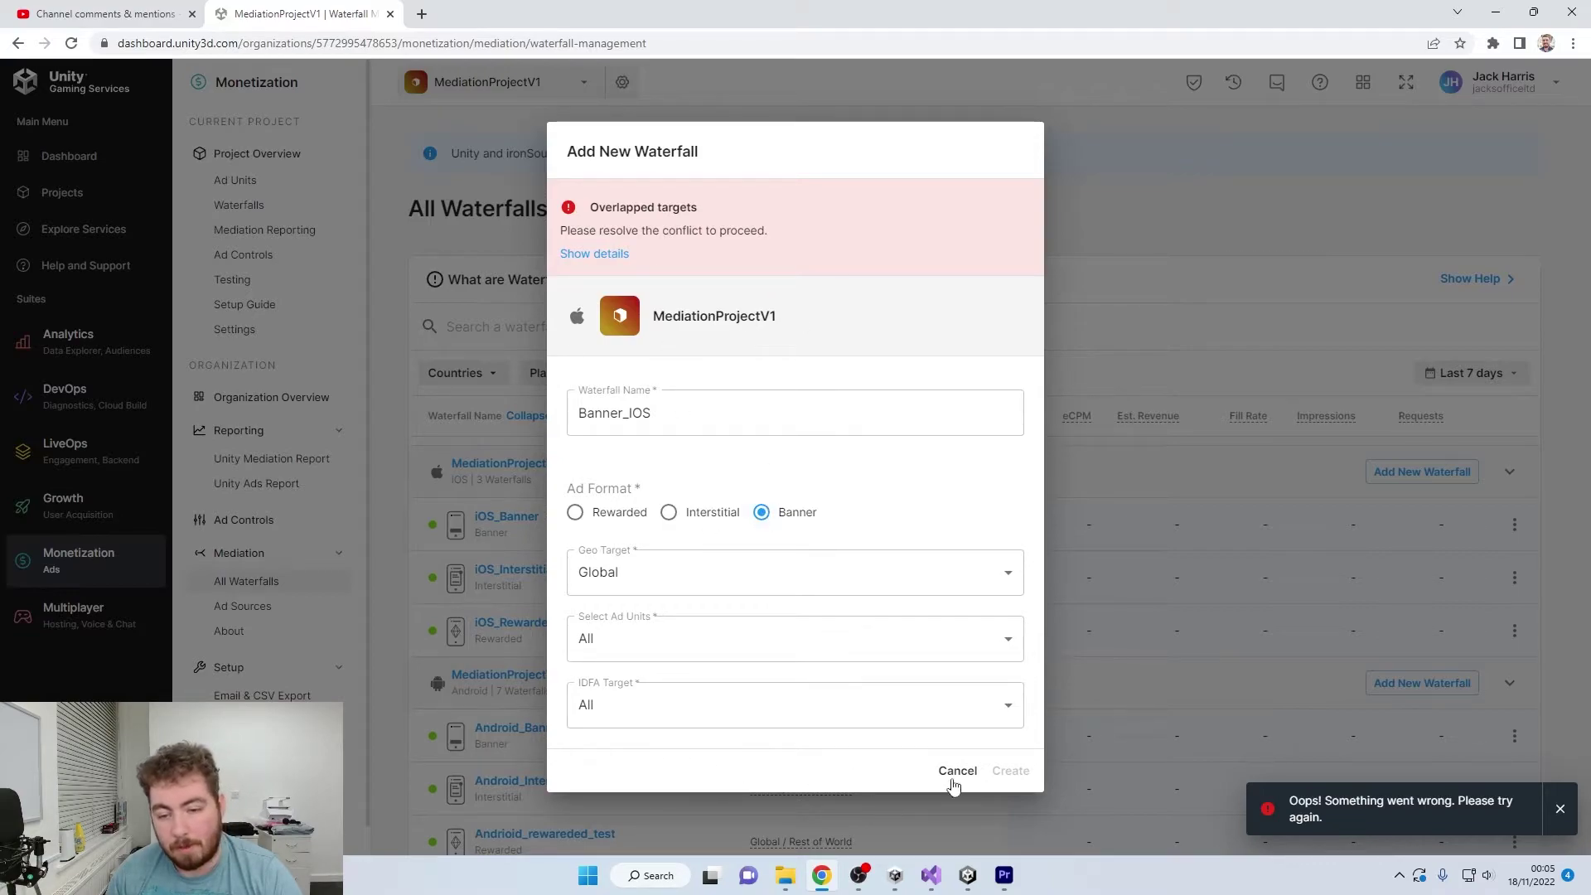
left_click(764, 585)
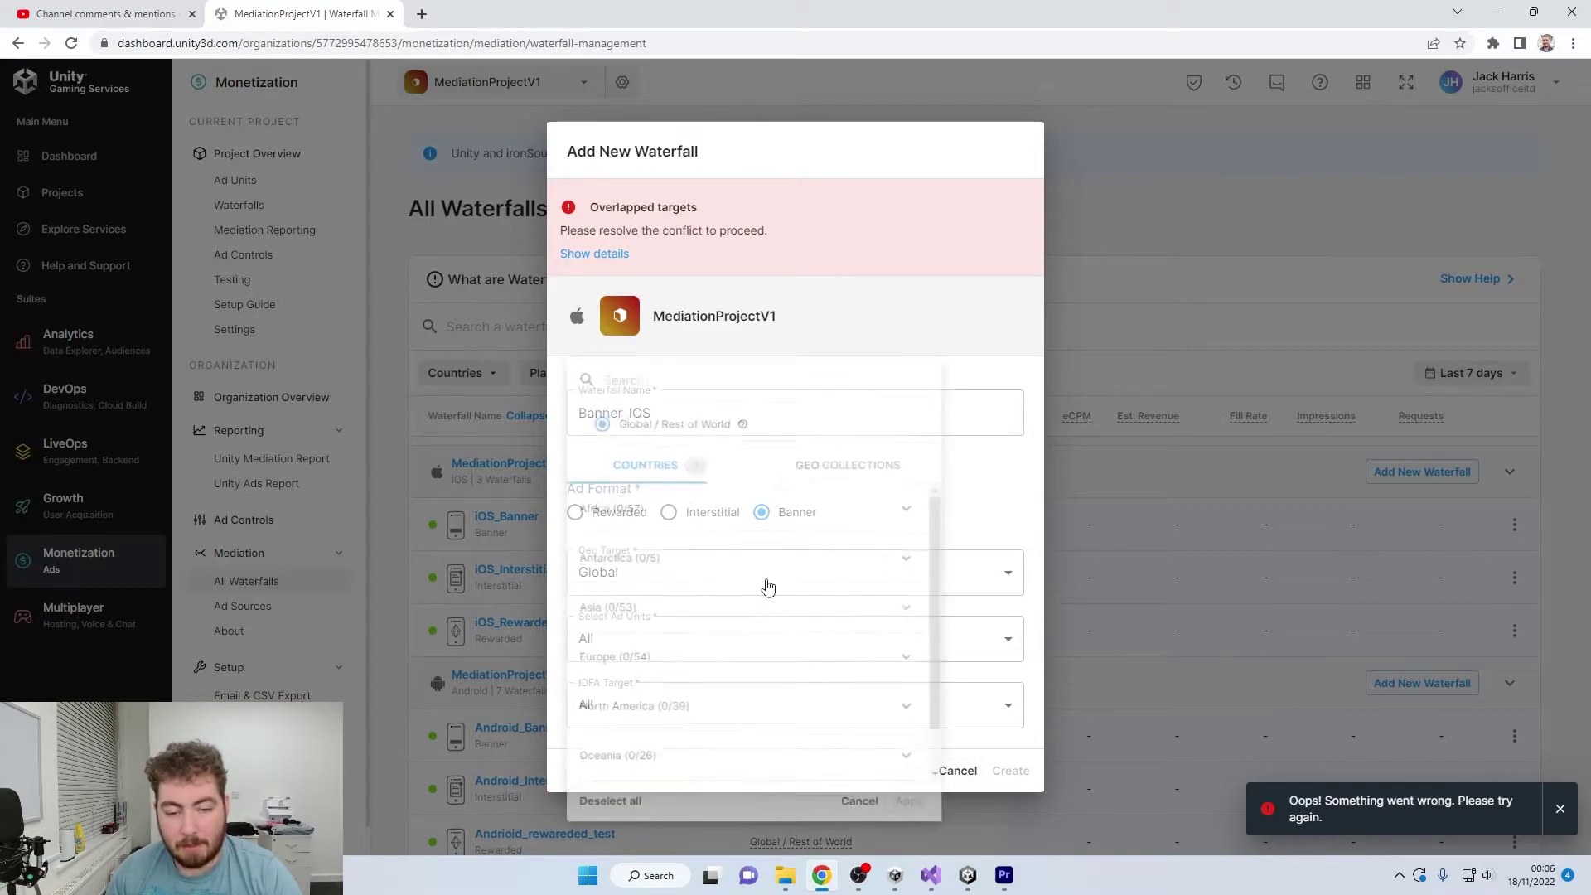
left_click(876, 821)
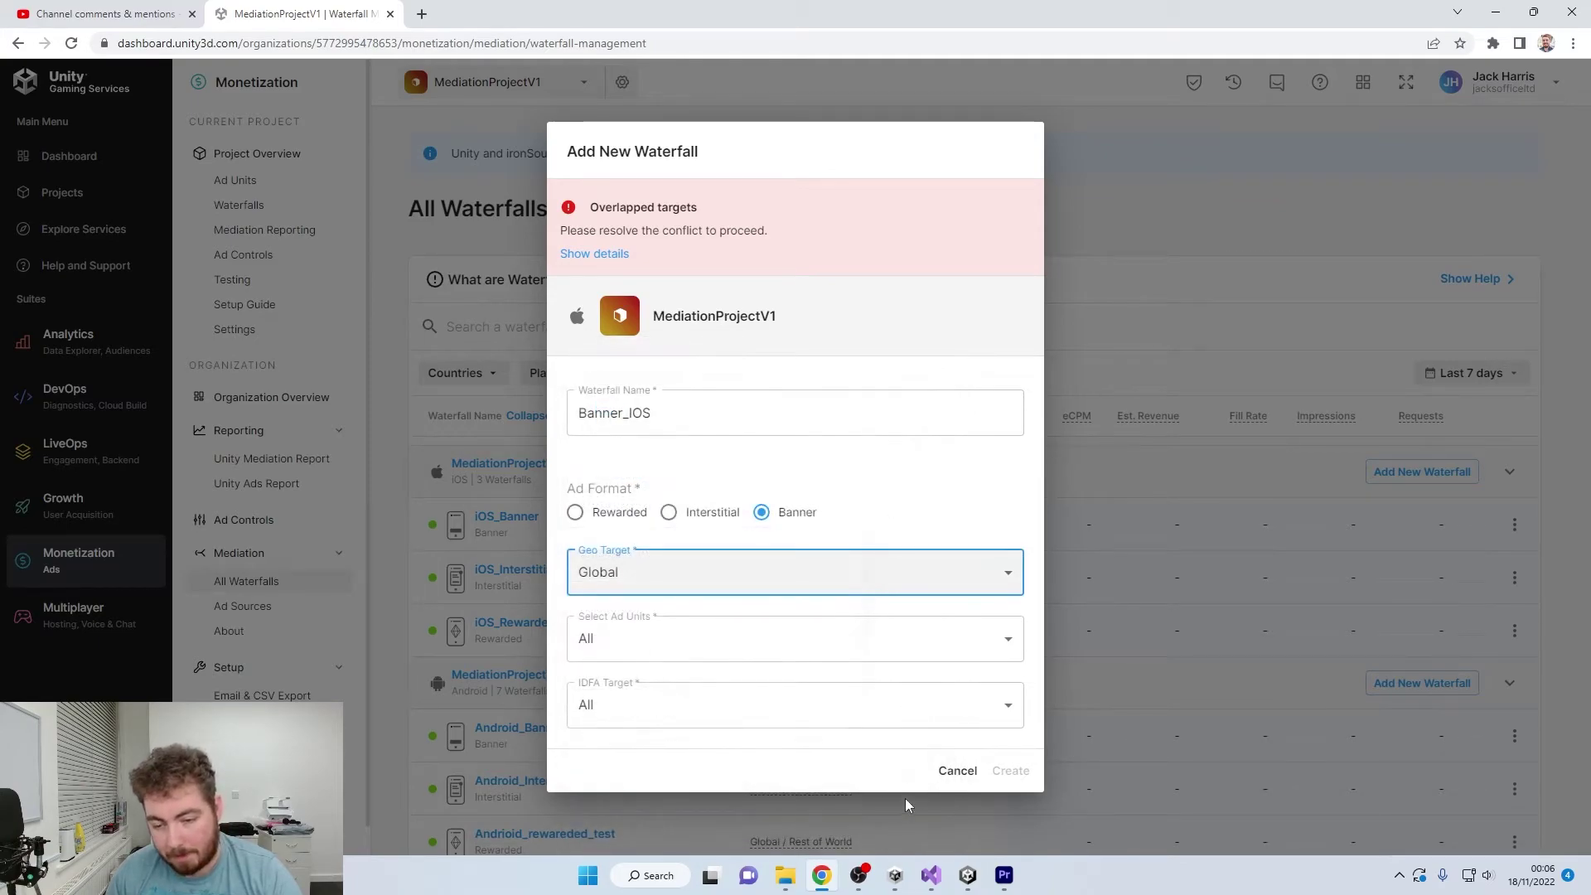
left_click(963, 771)
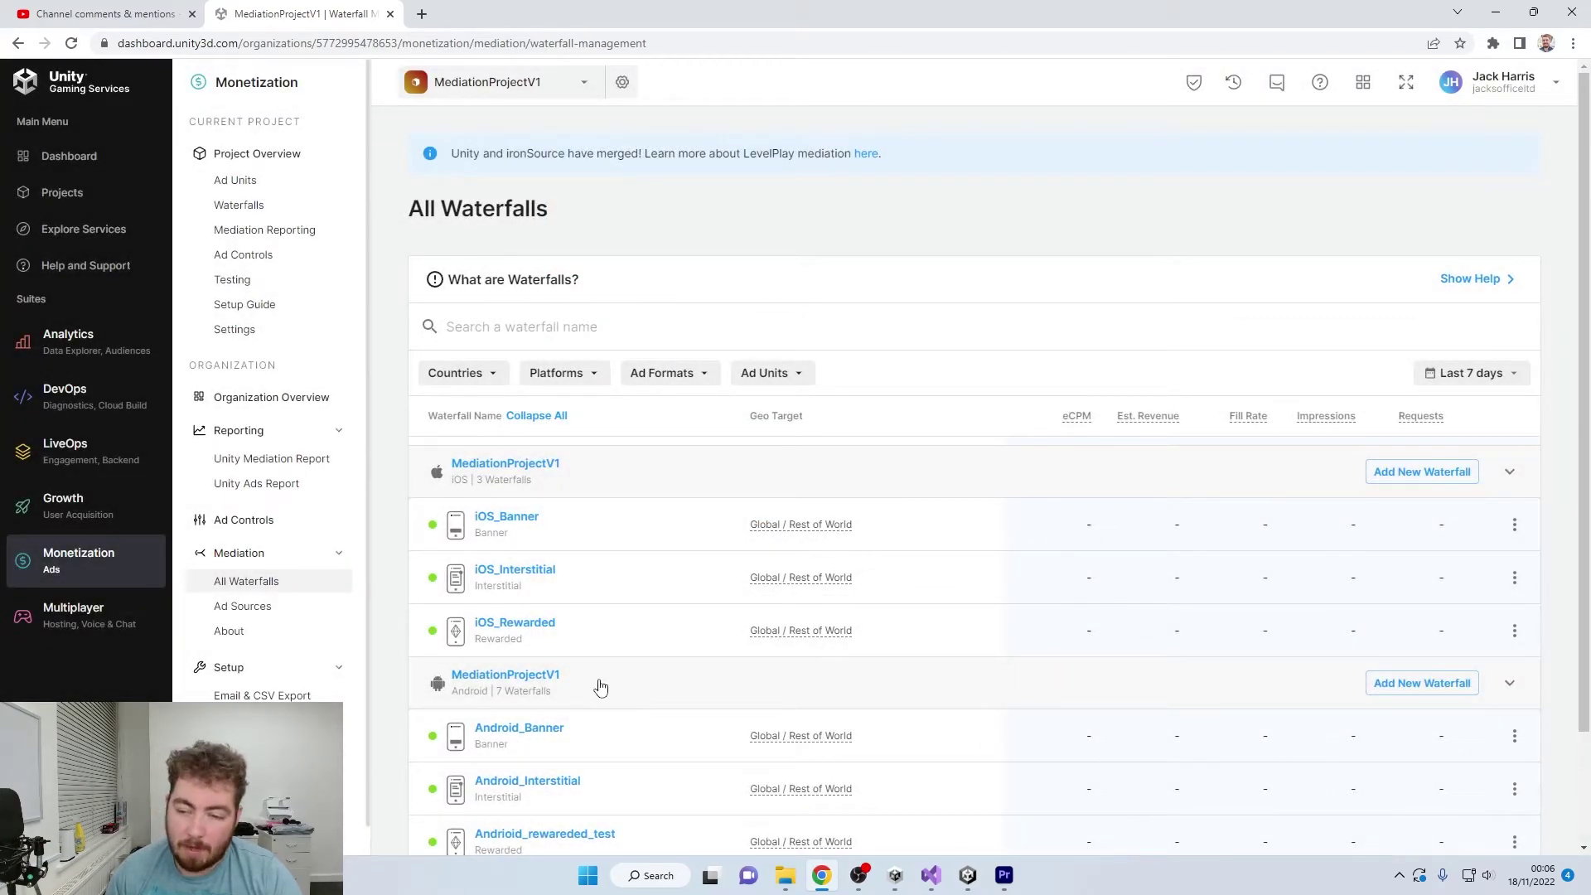
scroll(613, 684, "down", 2)
scroll(692, 675, "up", 1)
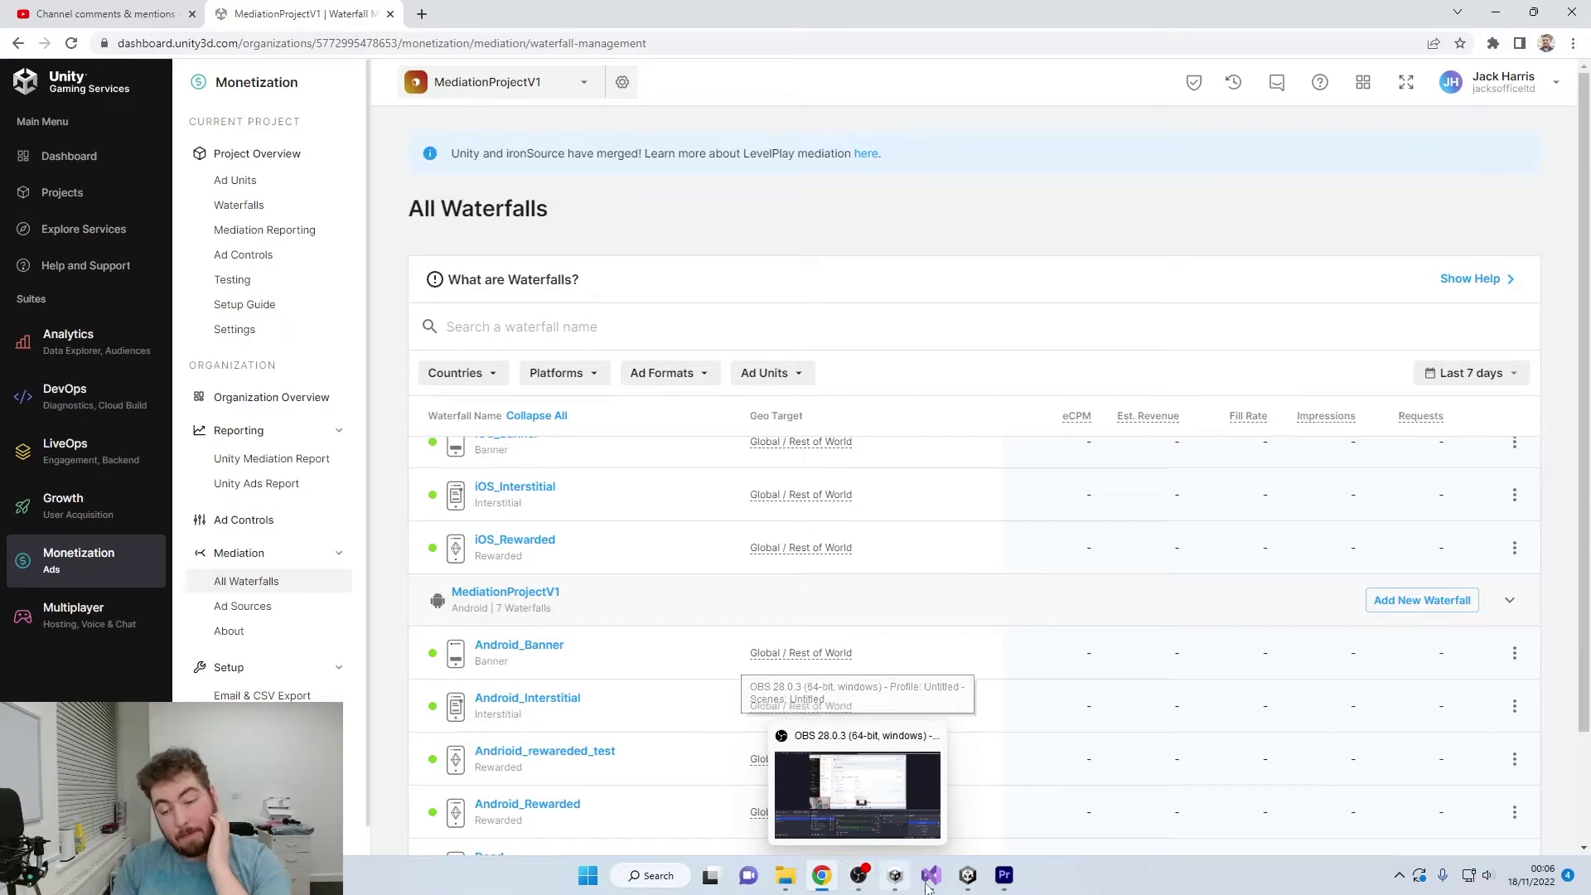
mouse_move(968, 885)
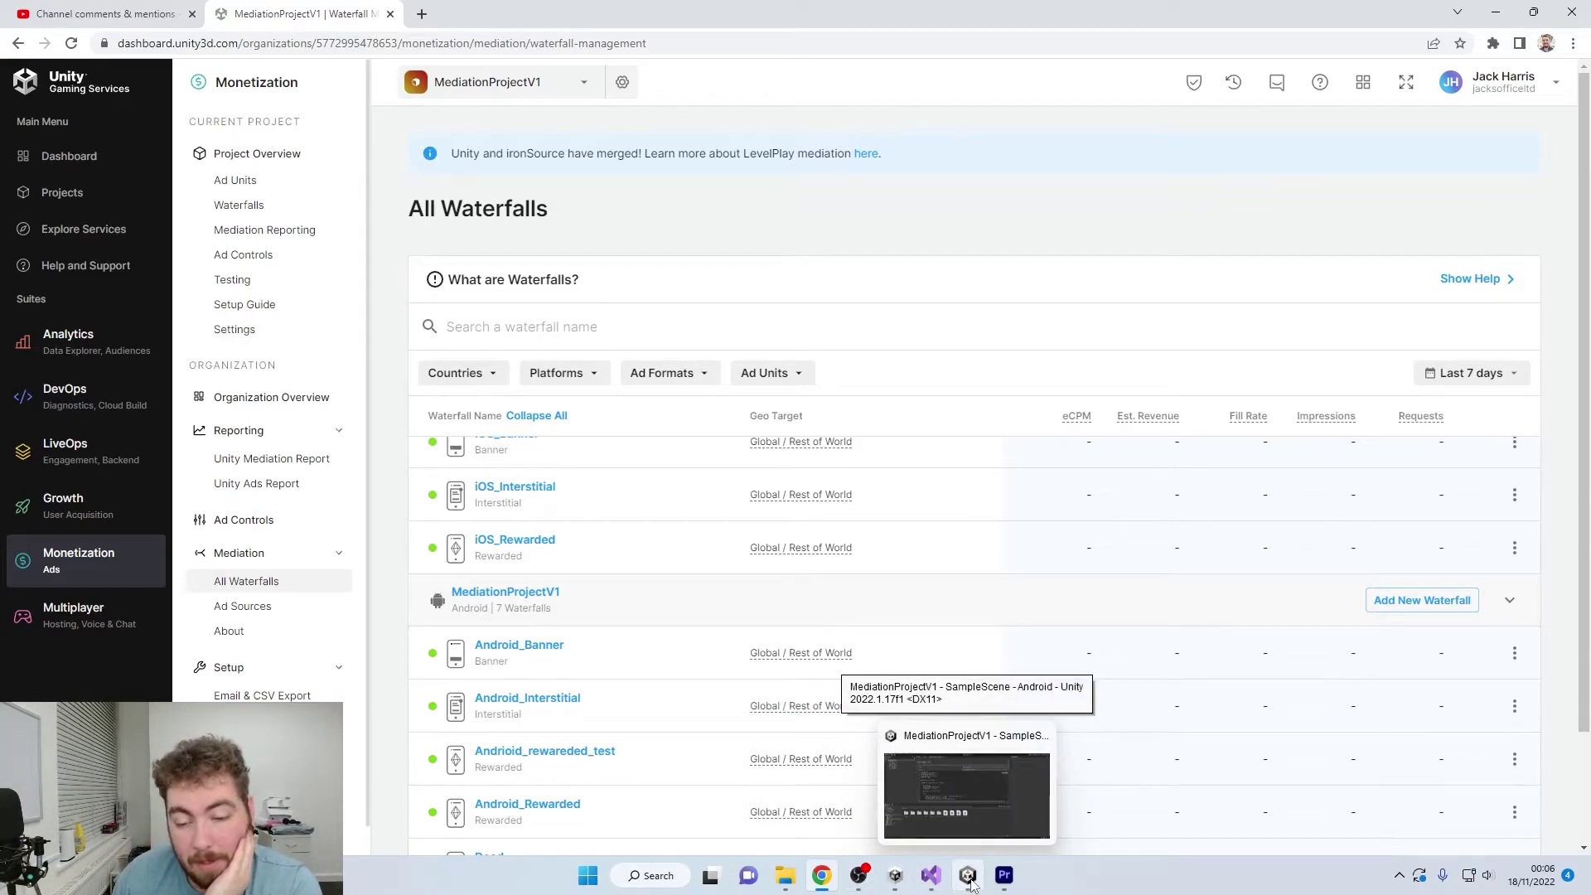
Back in Unity, review the iOS ad unit types and keep Banner_iOS selected.
left_click(970, 880)
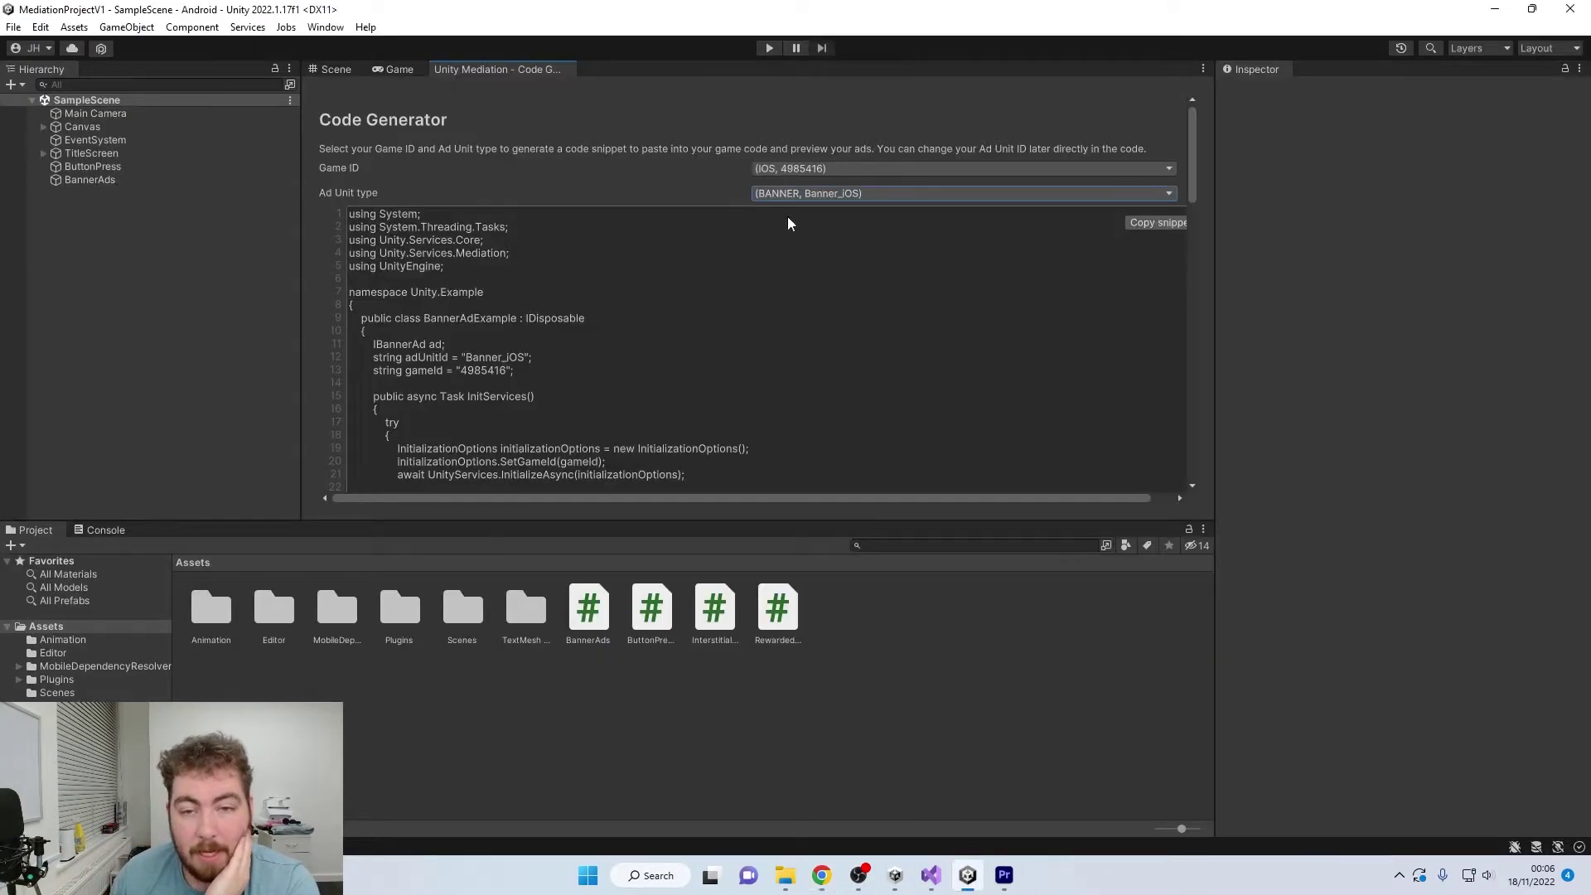
left_click(831, 195)
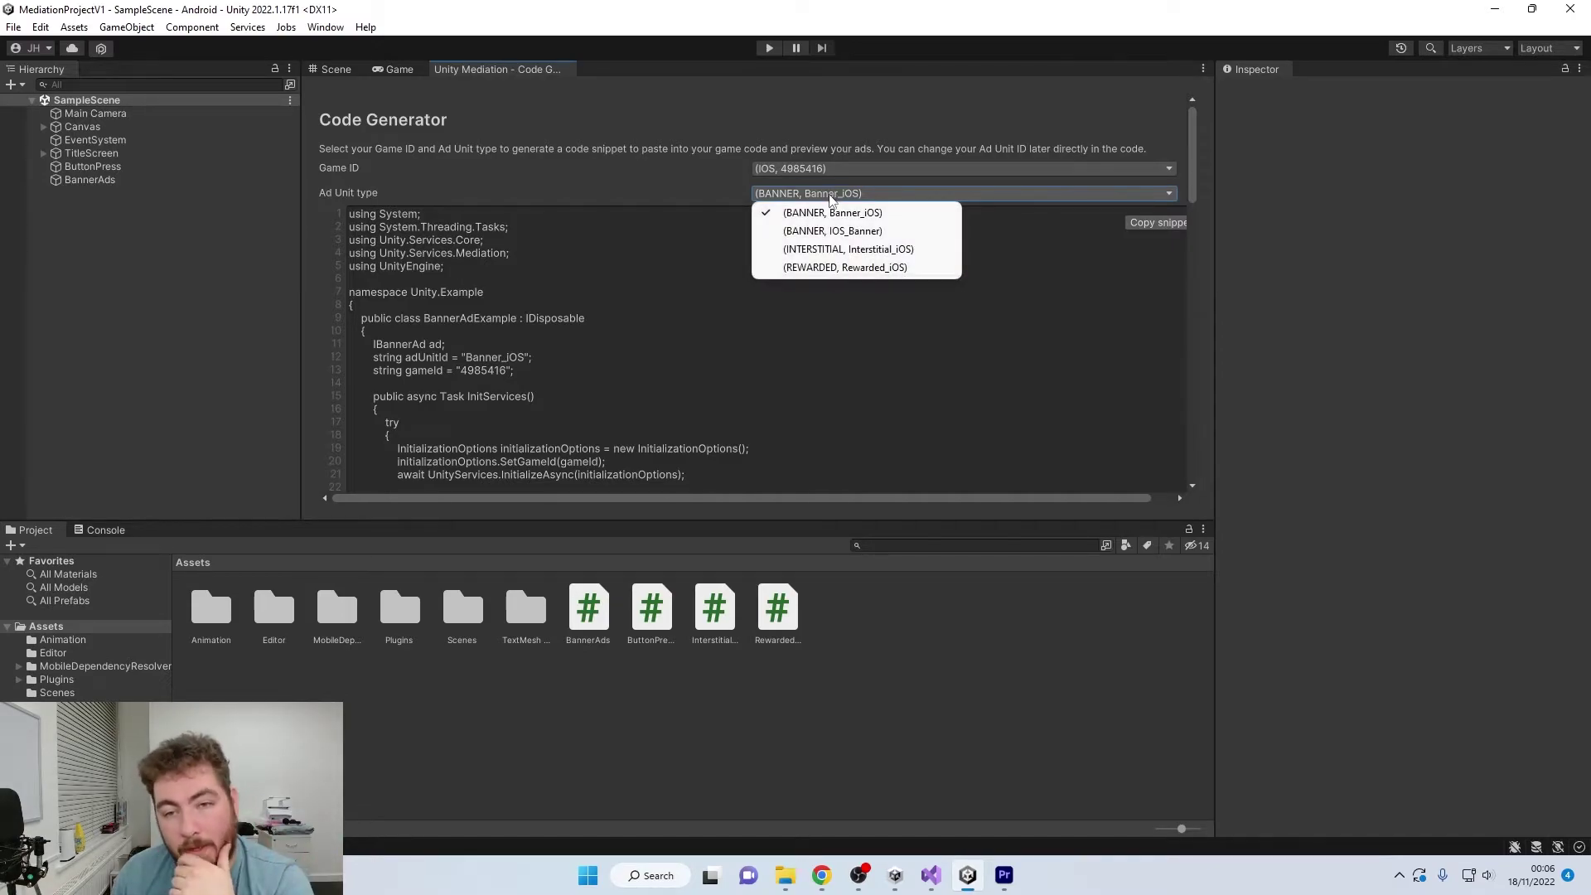
left_click(945, 216)
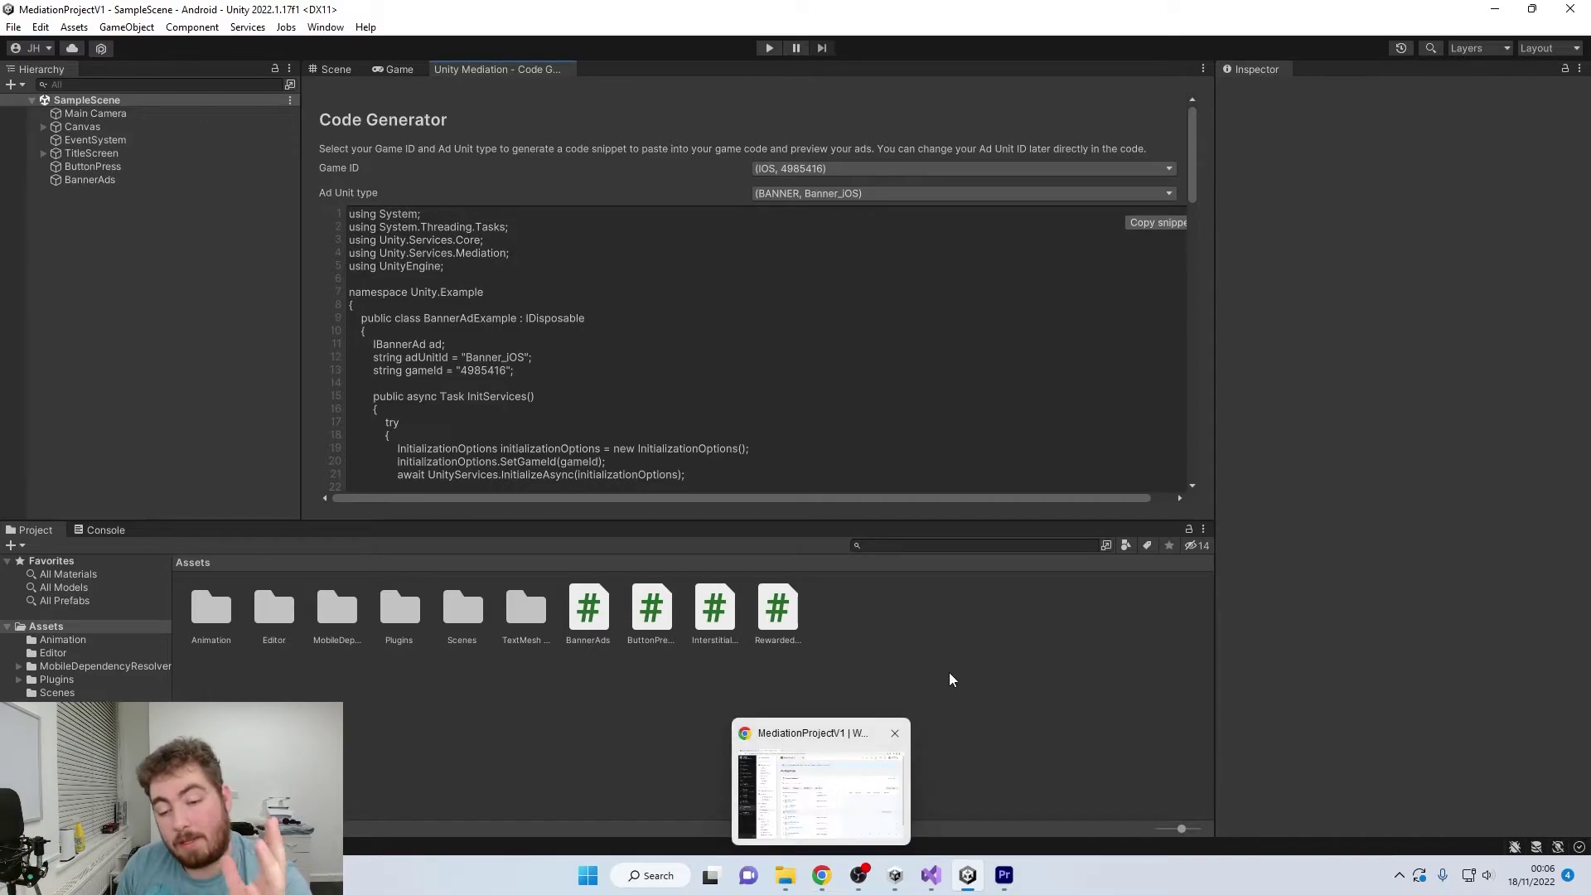
Browse MediationProjectV1's ad units in the dashboard, cancel adding a new one, and open Monetization.
left_click(822, 876)
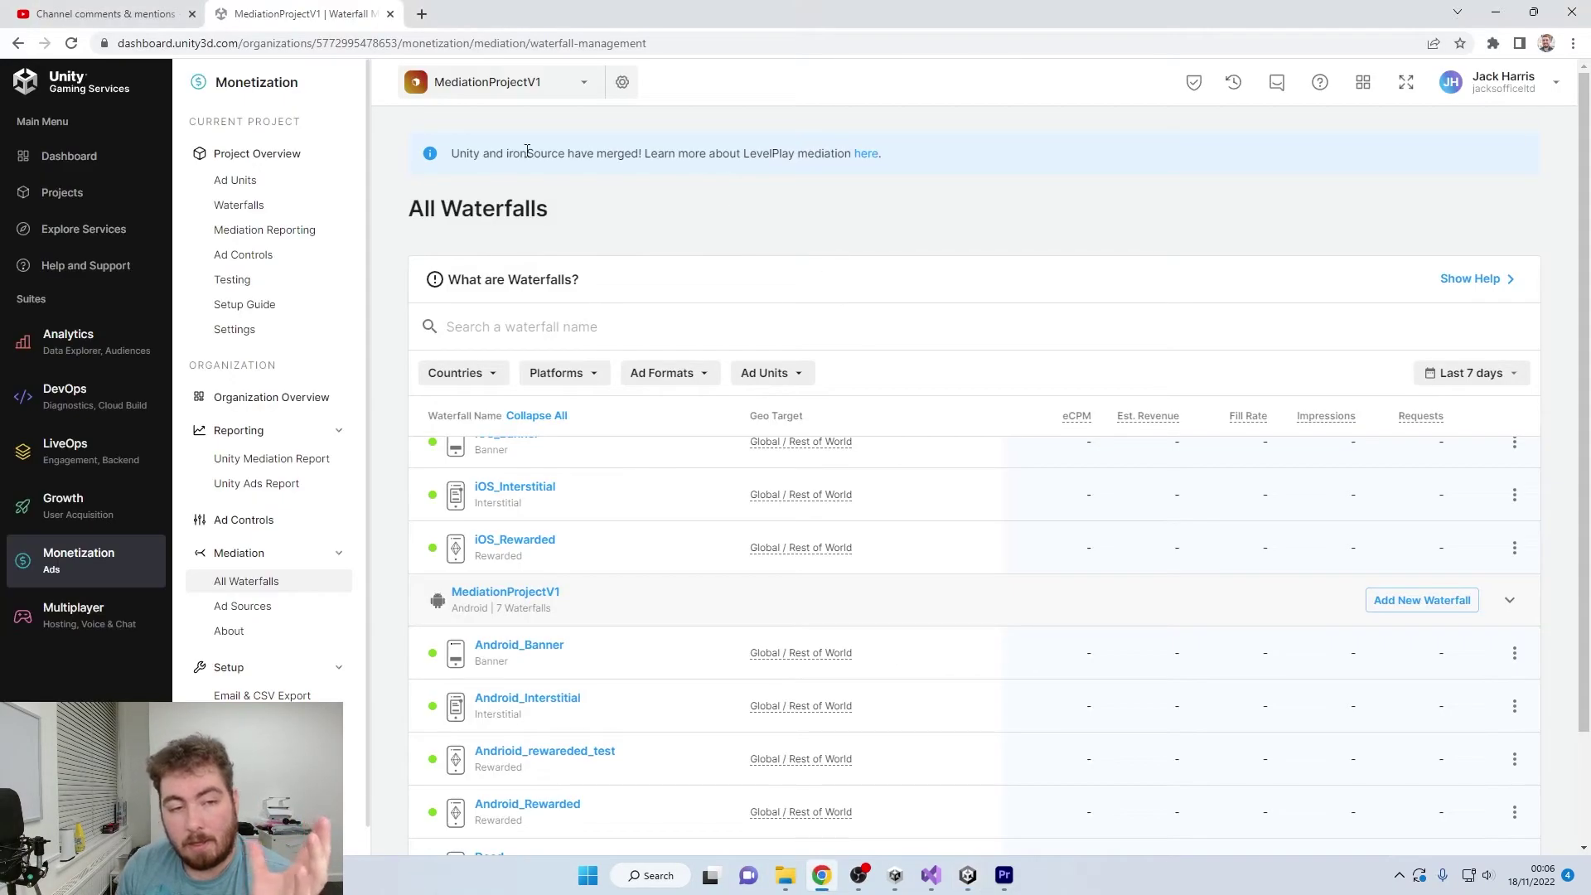
left_click(261, 183)
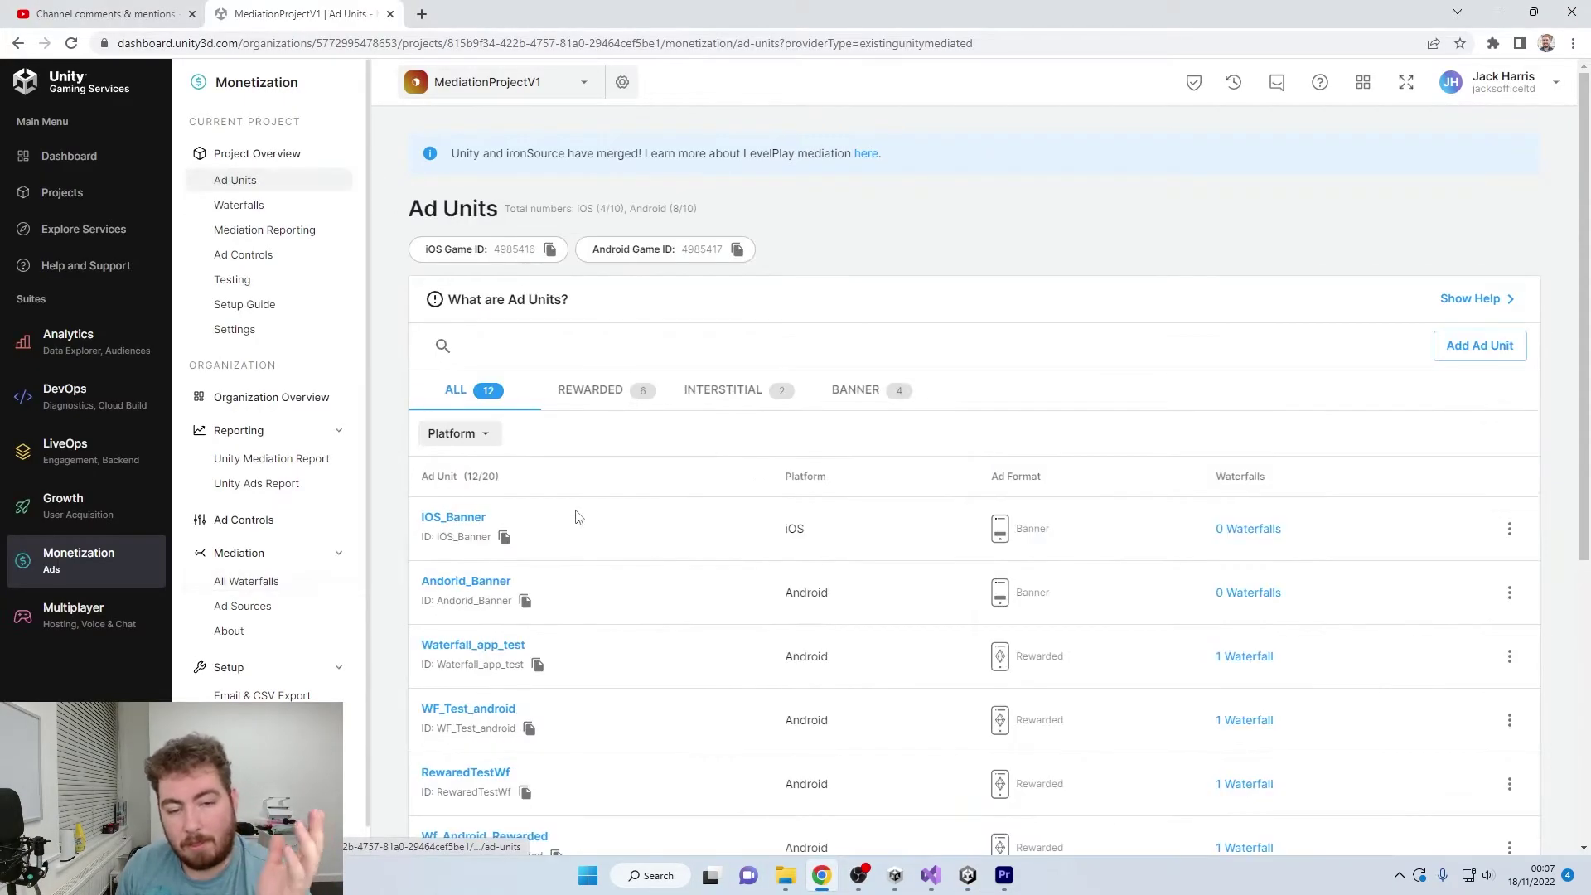
scroll(564, 481, "down", 2)
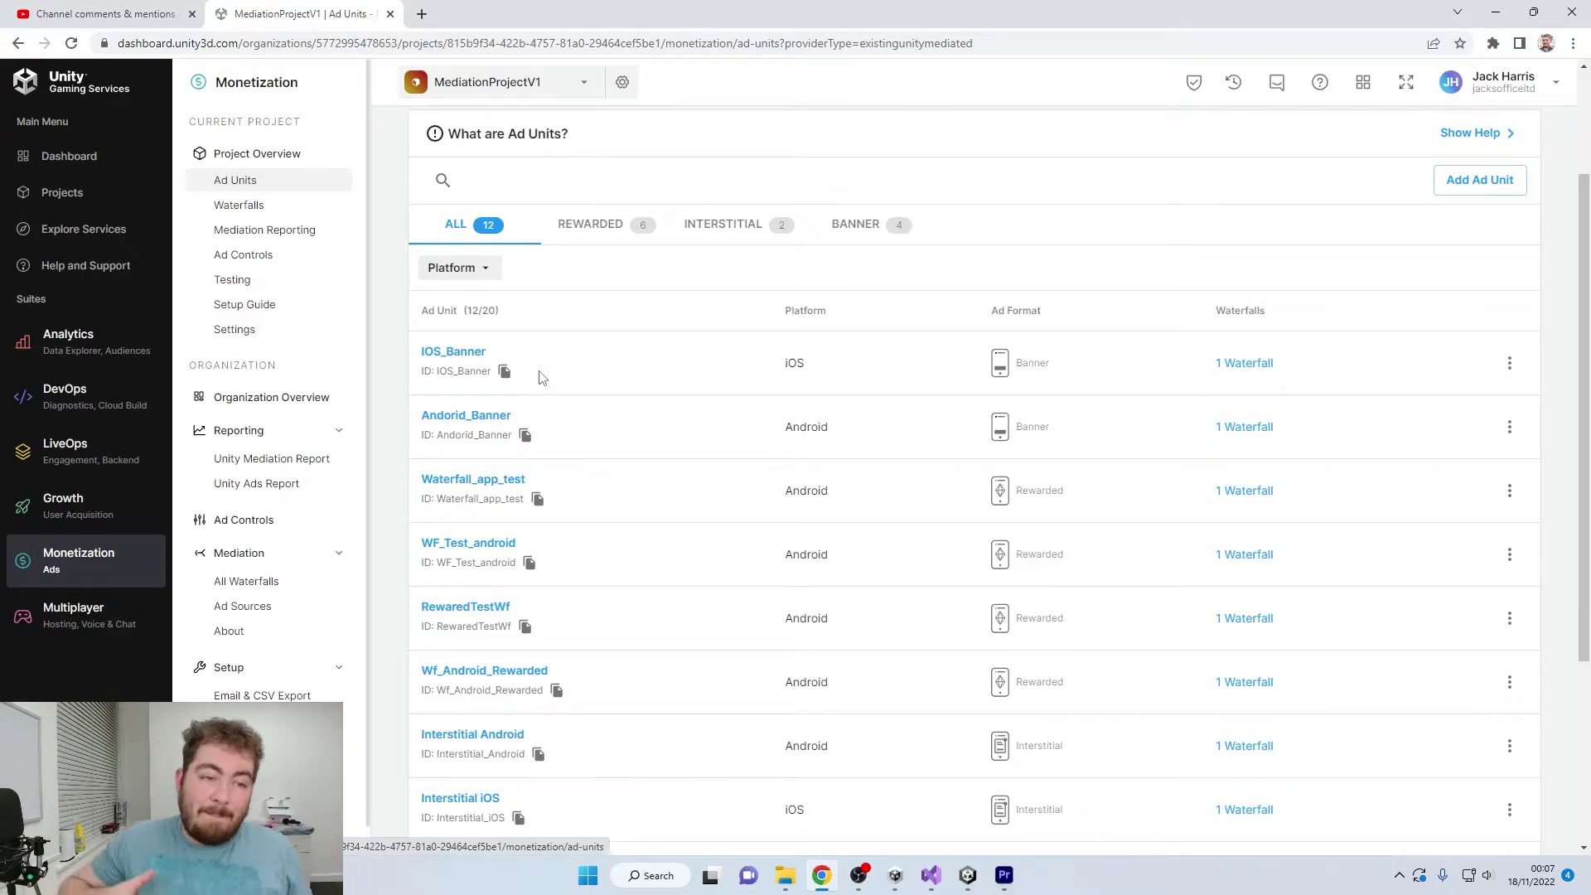
left_click(1479, 180)
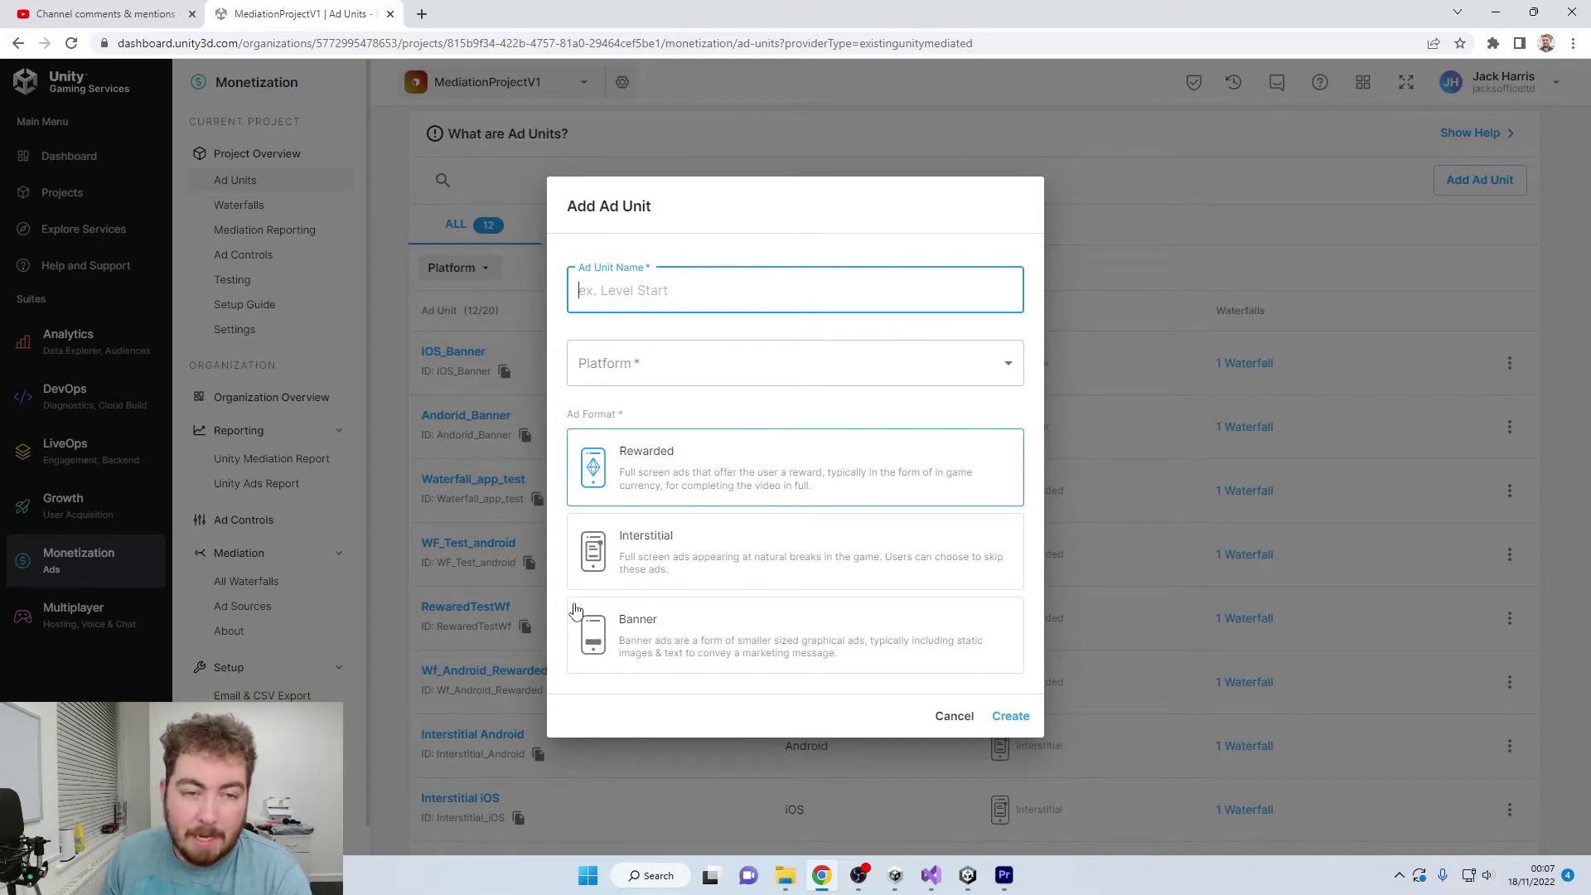
left_click(955, 719)
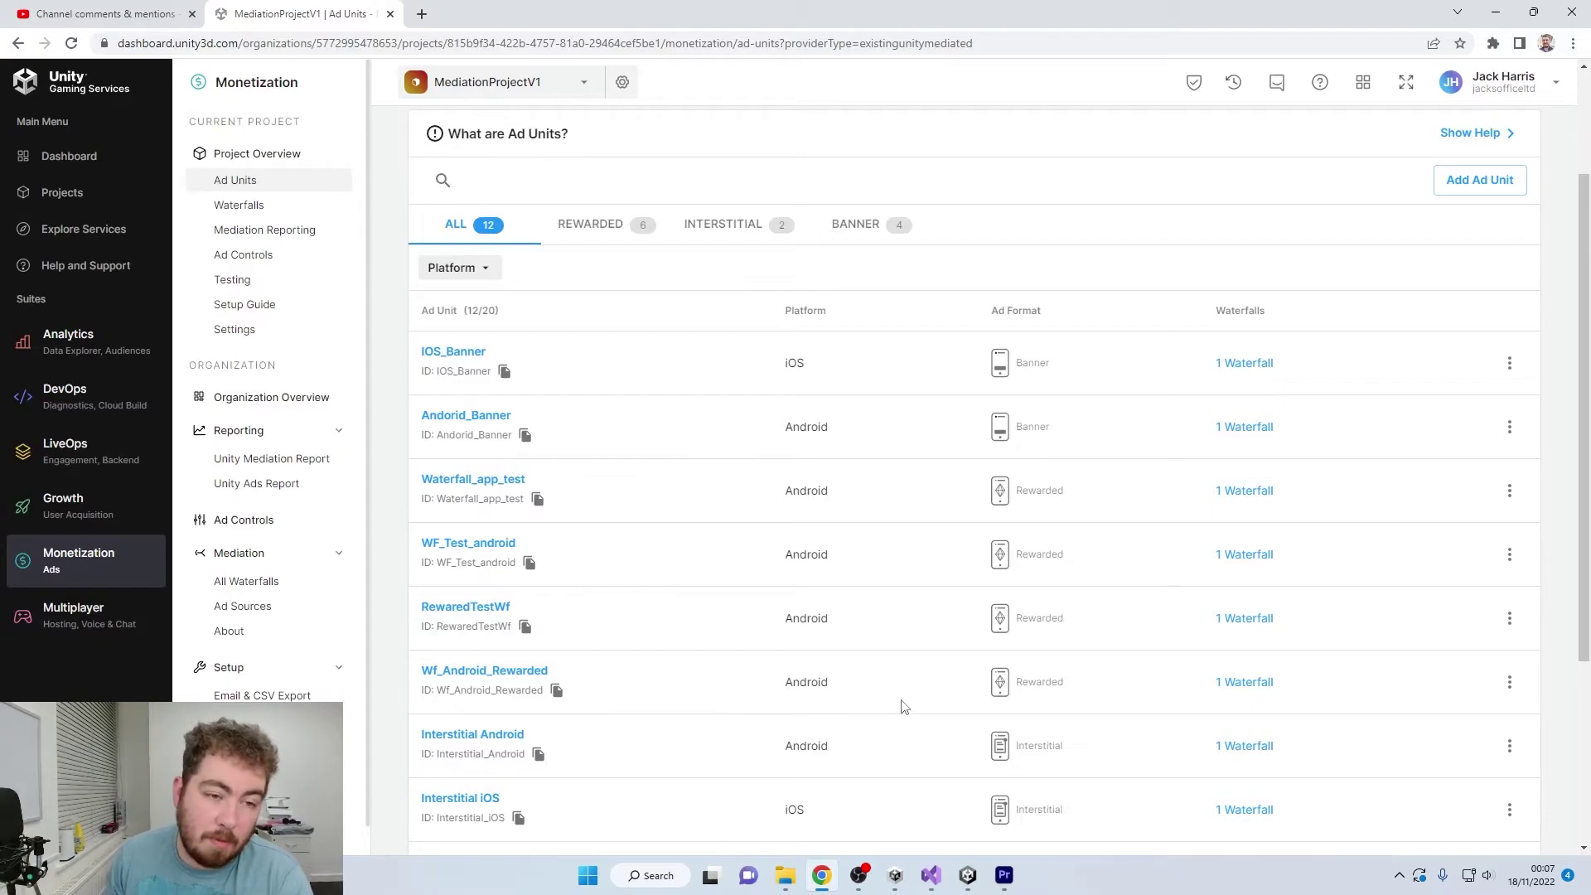
left_click(87, 554)
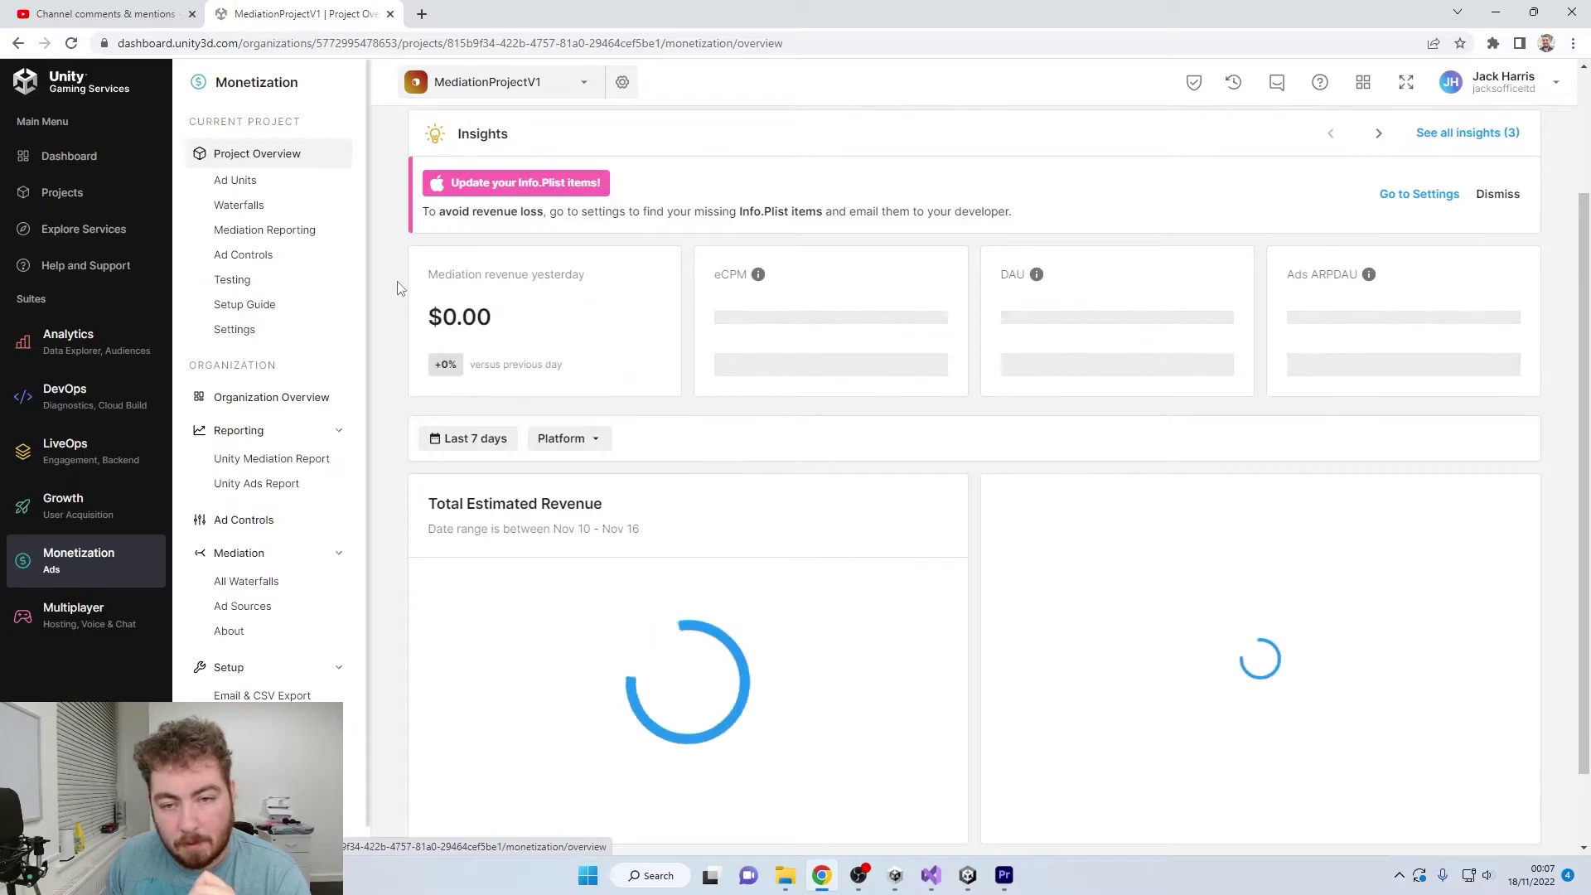
Open MediationProjectV1's monetization Settings and inspect the Mediation partner card.
scroll(307, 595, "down", 1)
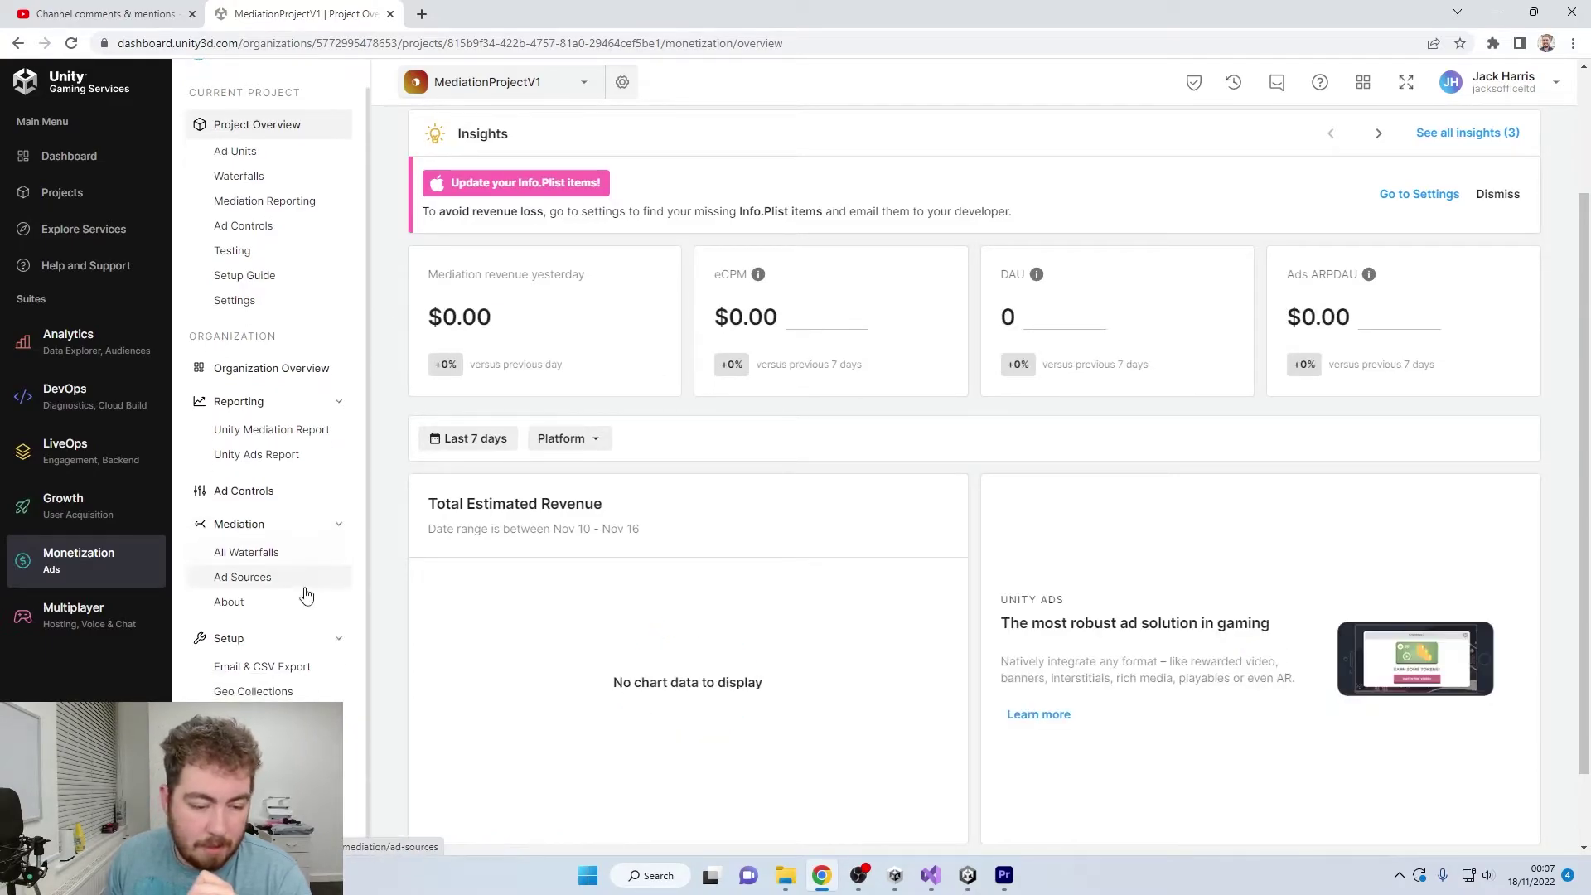
left_click(282, 301)
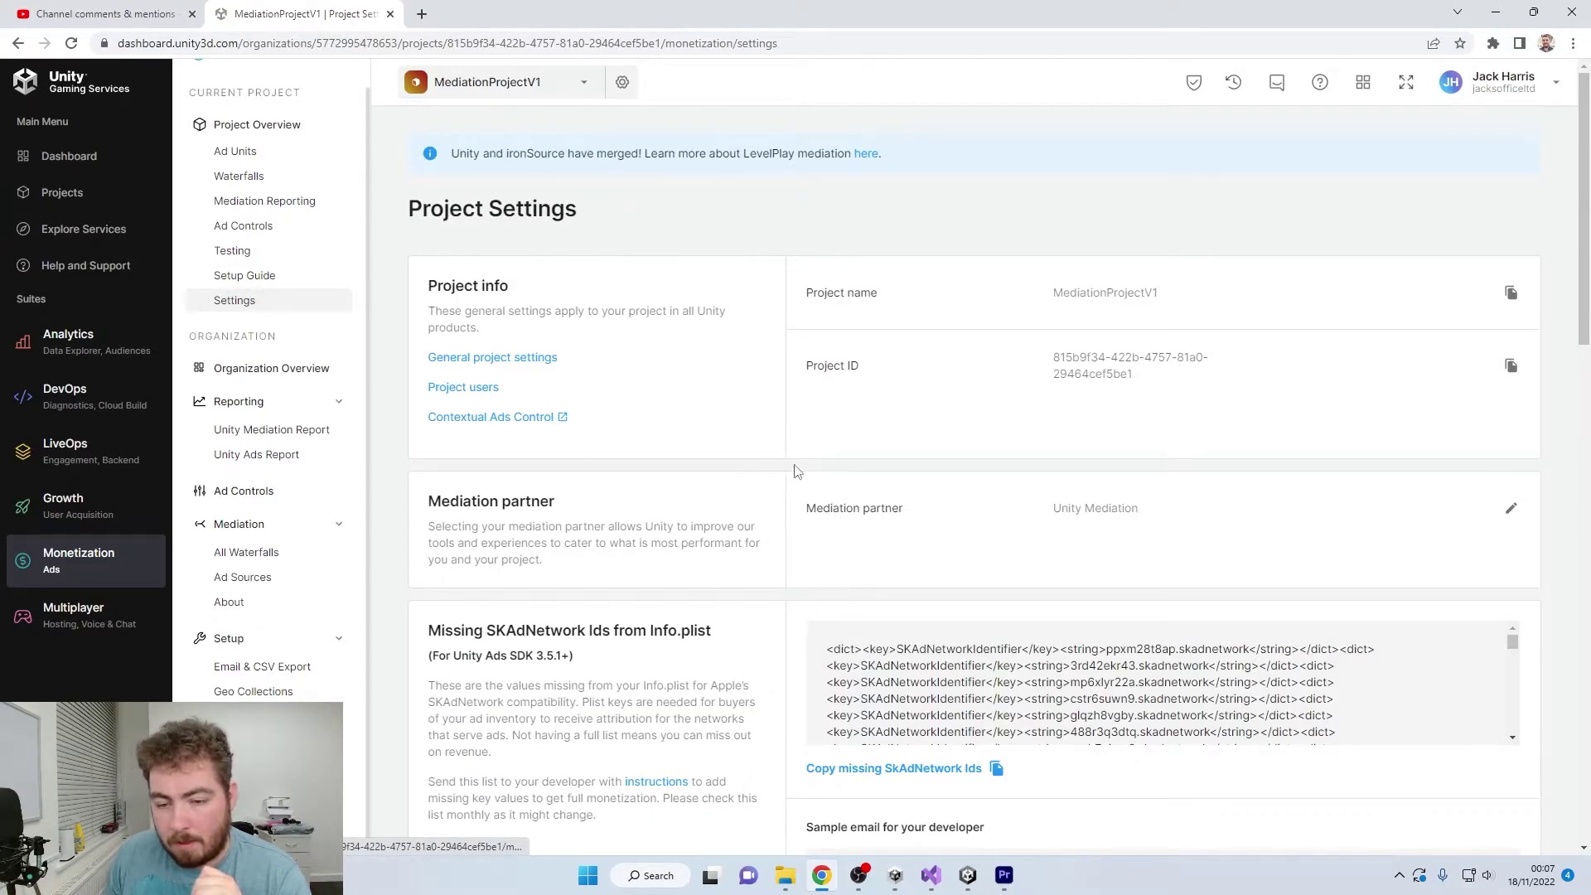
left_click_drag(419, 494, 723, 544)
left_click(1512, 508)
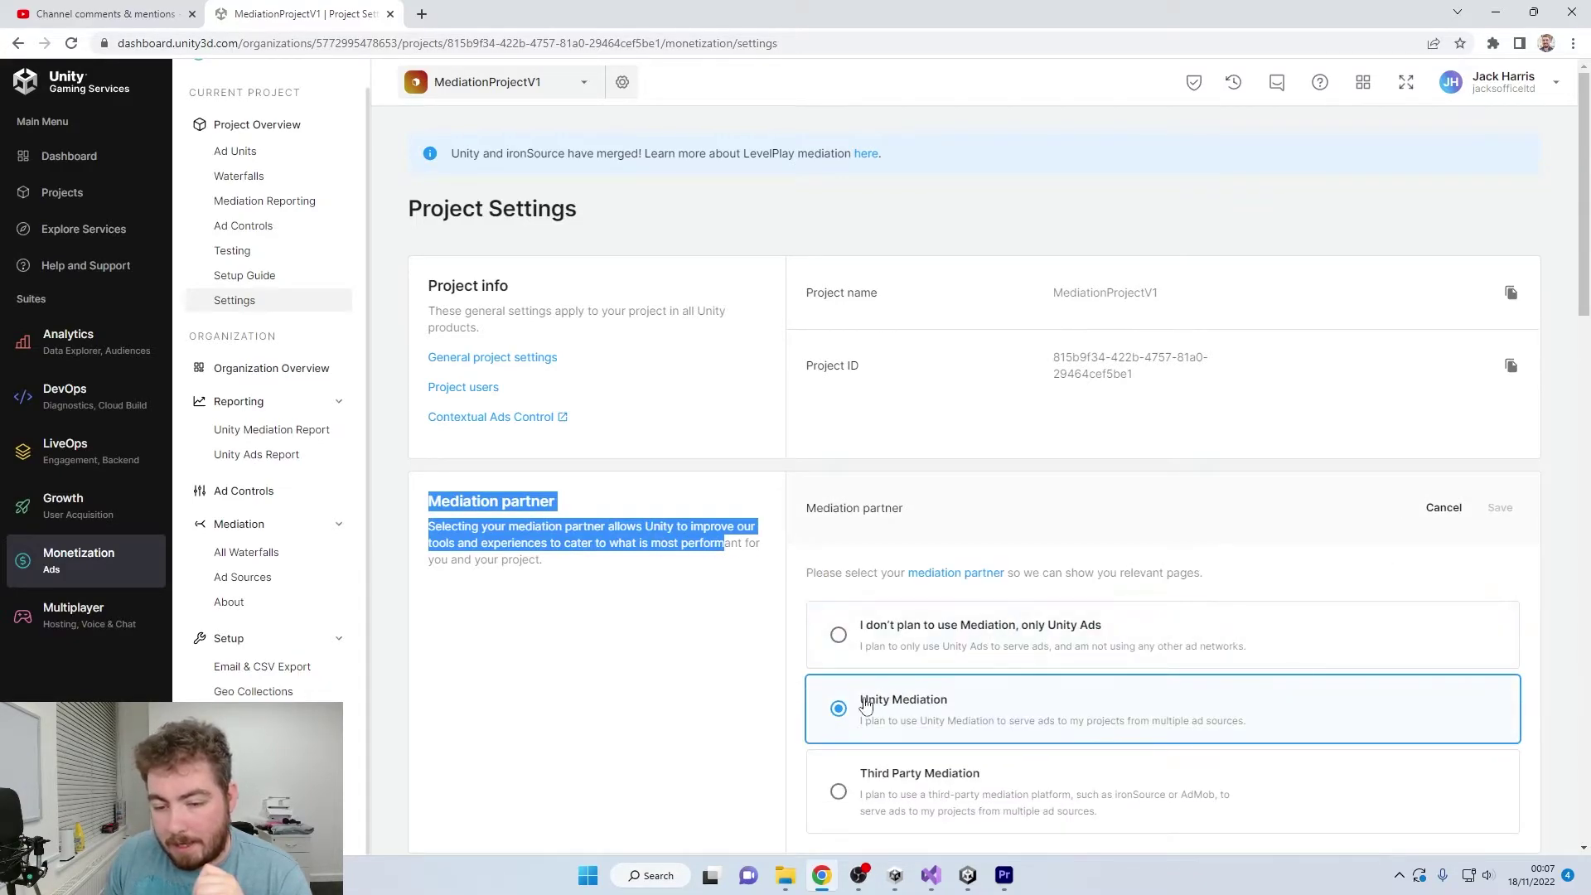
Scroll through the settings page and bring up the chooser listing all three projects.
scroll(934, 711, "down", 5)
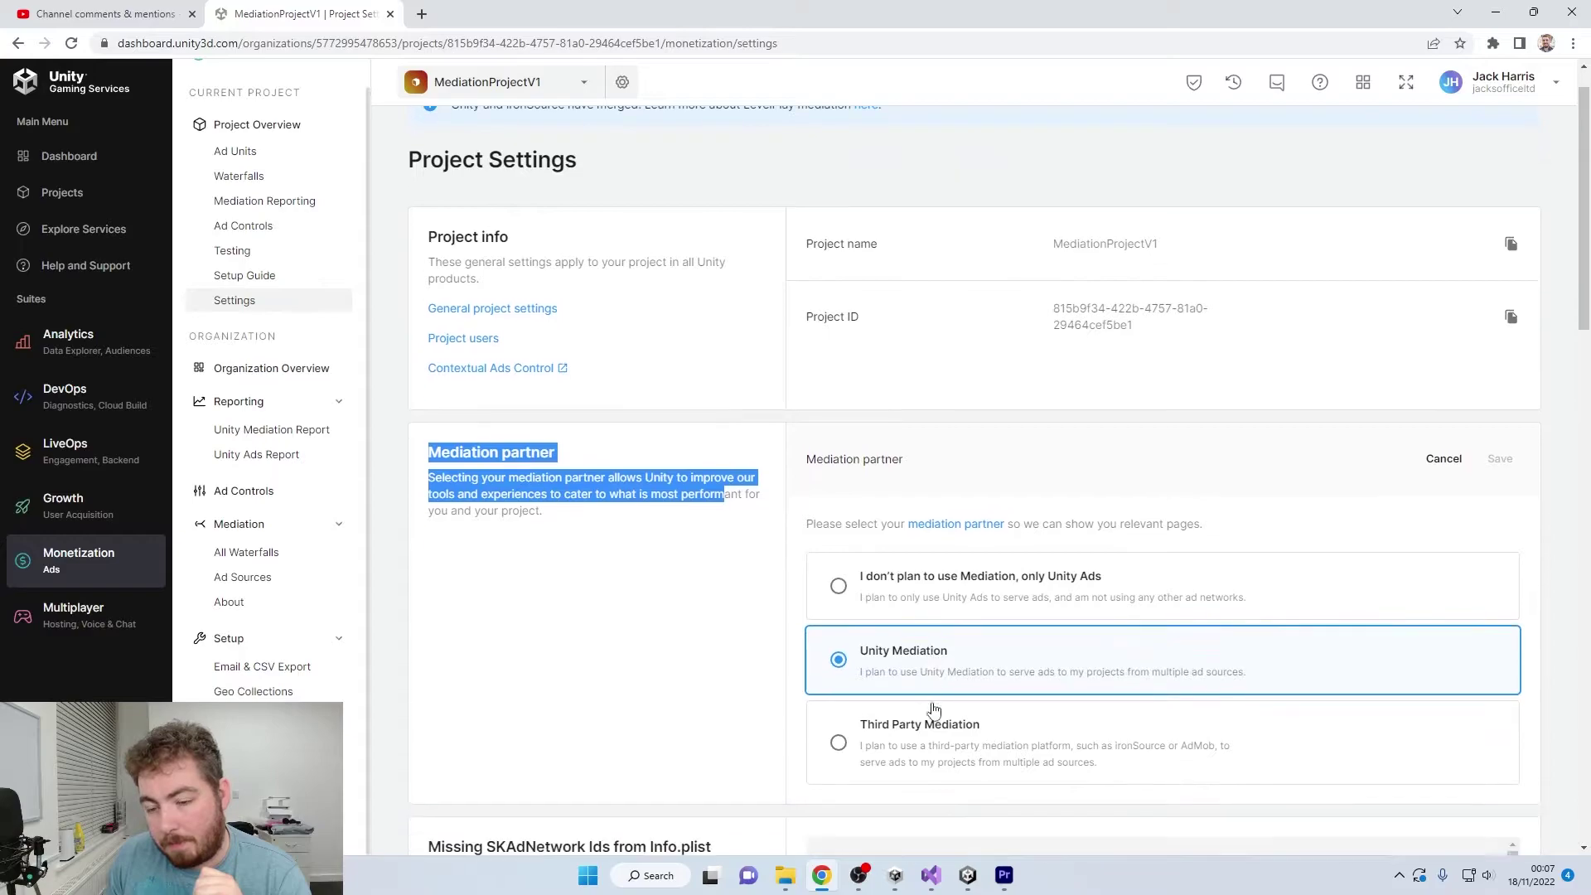
scroll(961, 539, "up", 1)
scroll(1042, 419, "down", 8)
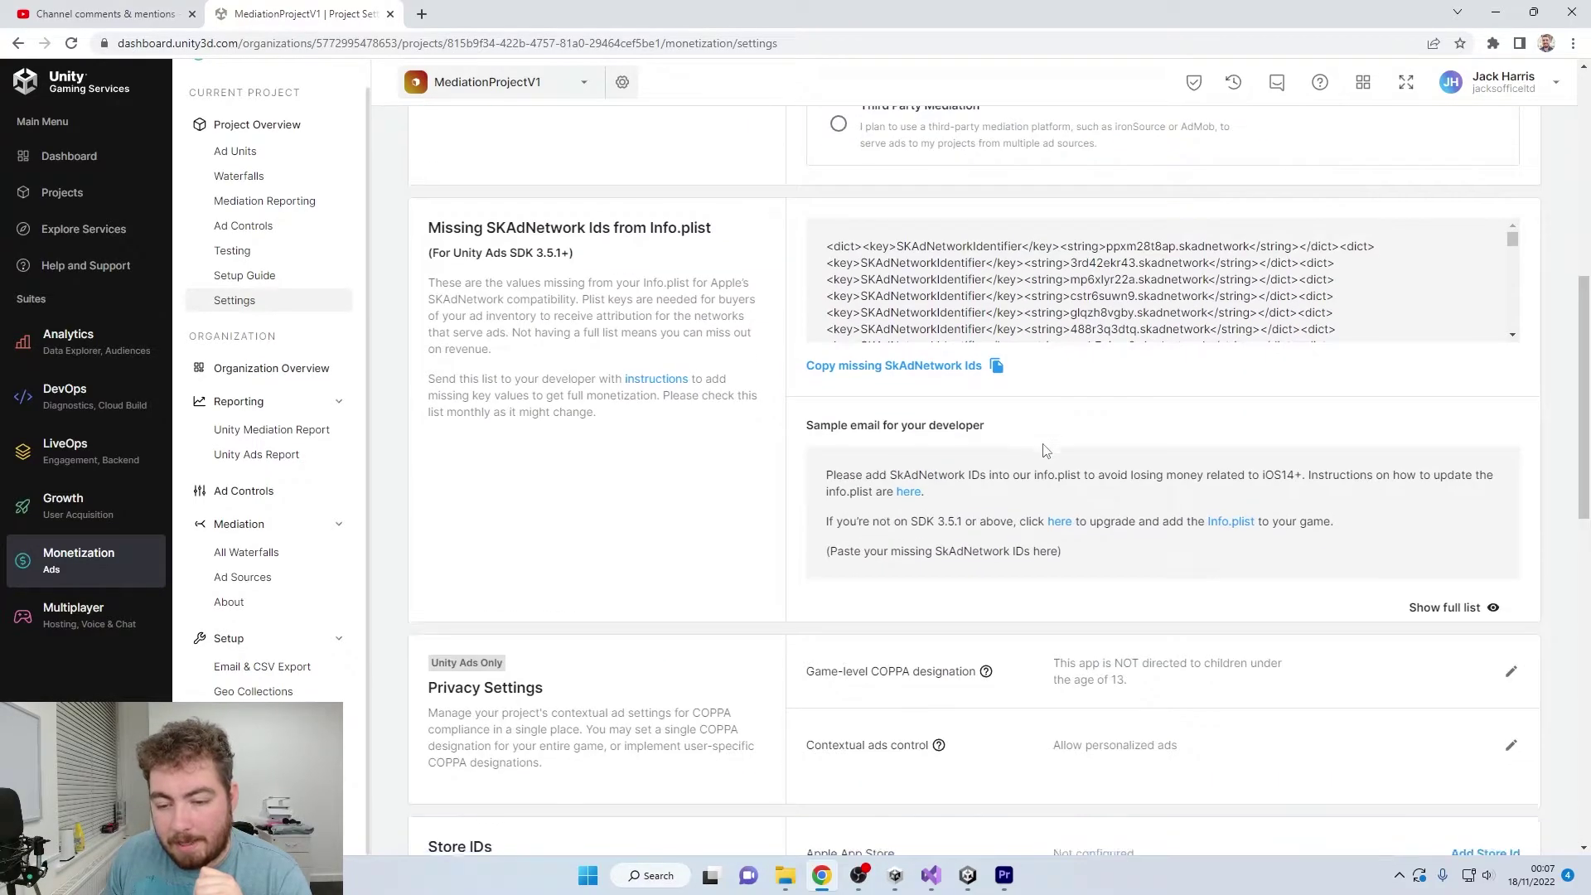
scroll(1047, 452, "down", 9)
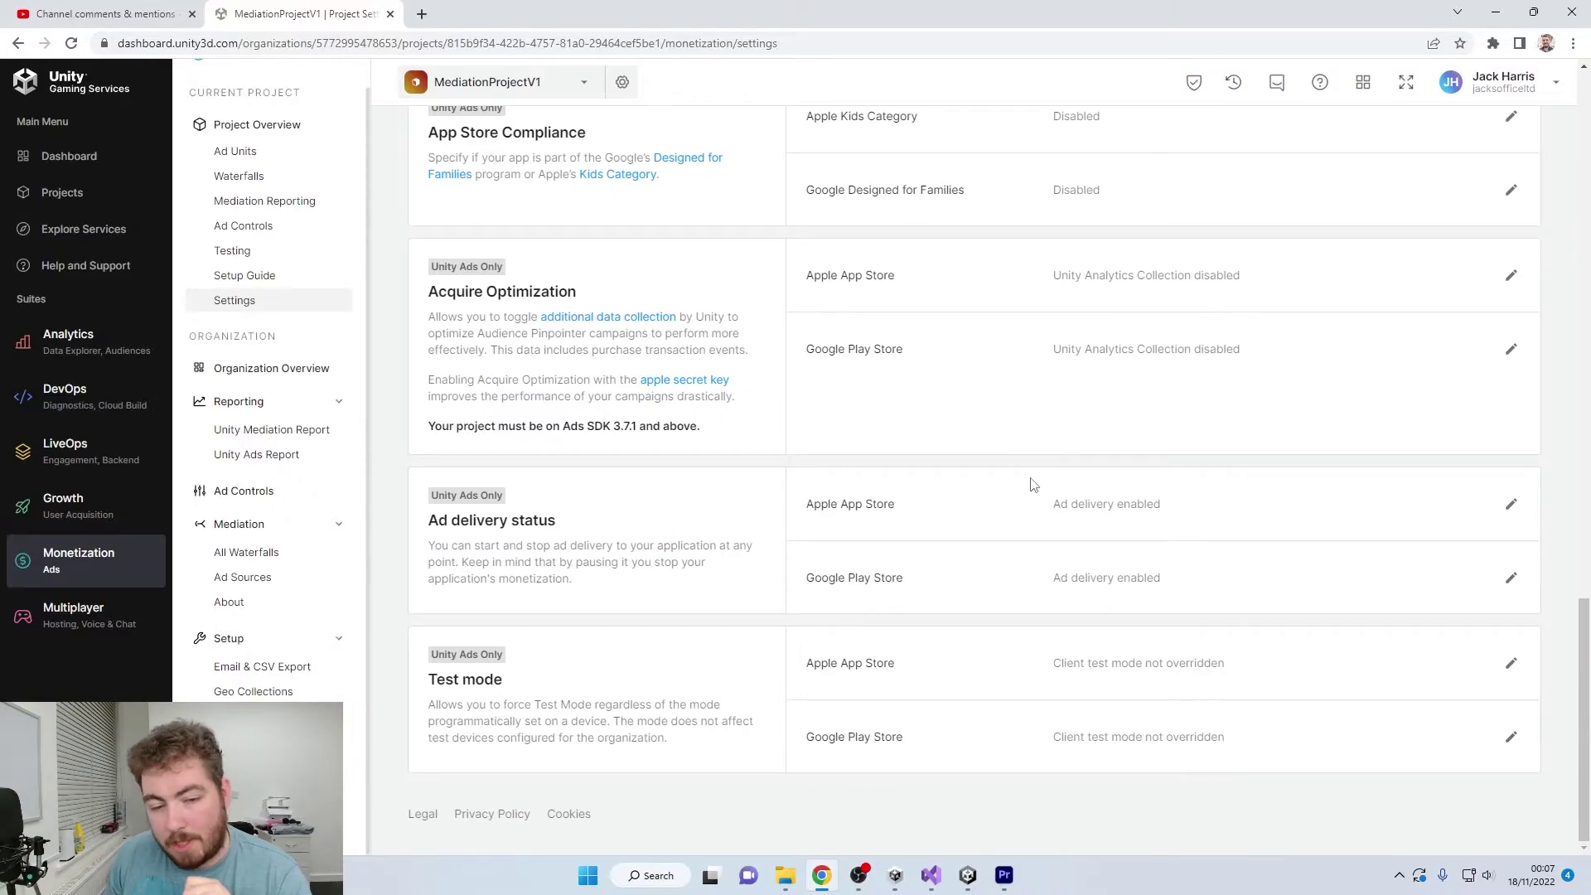
scroll(1036, 510, "up", 20)
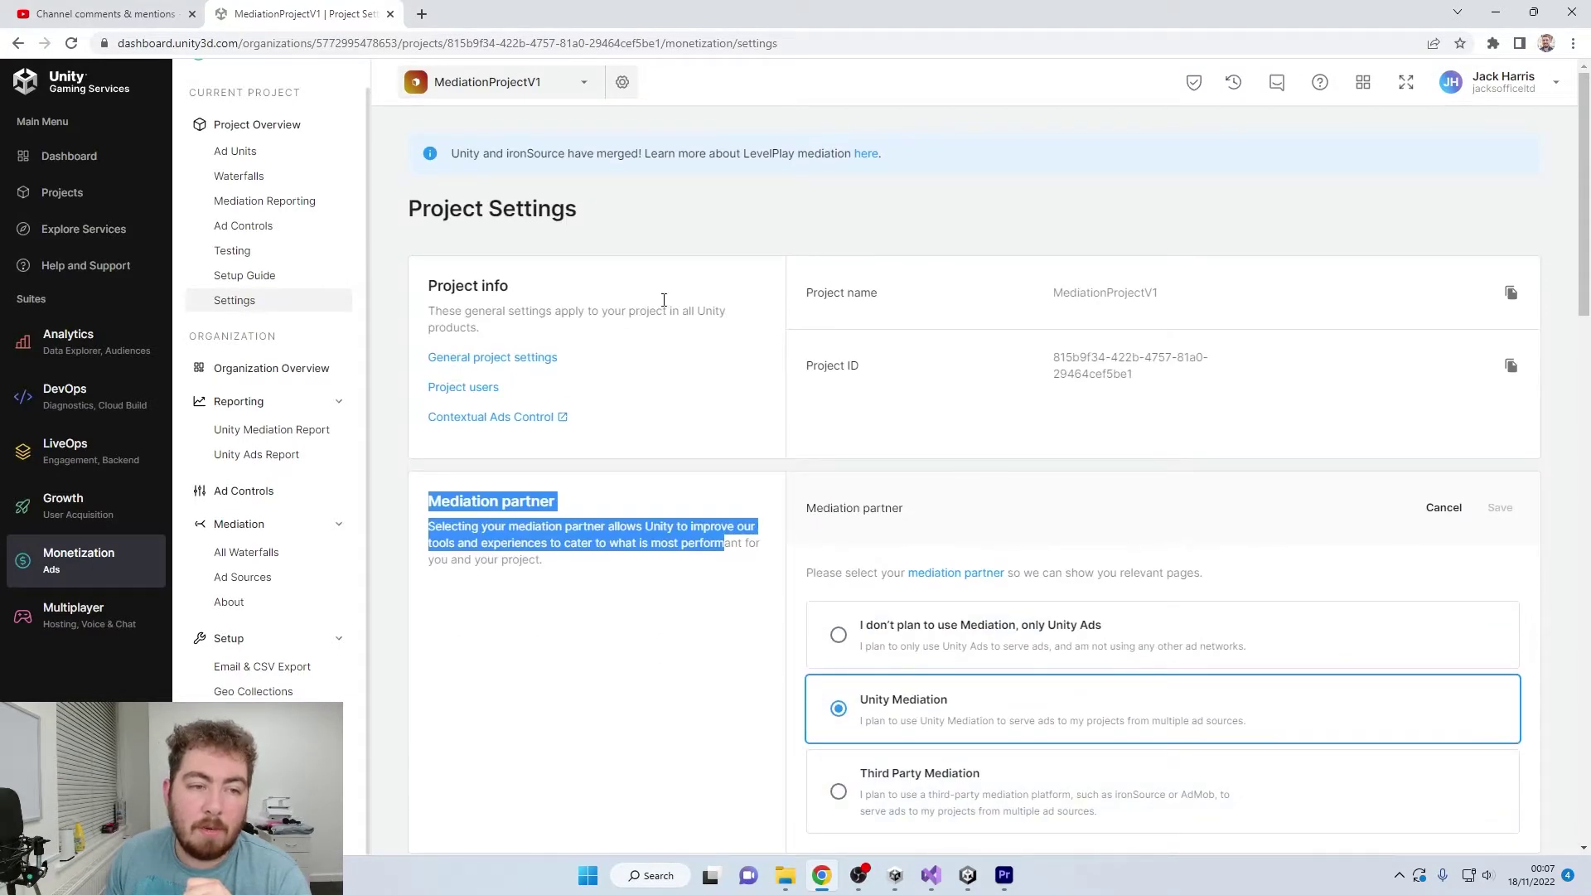
left_click(585, 84)
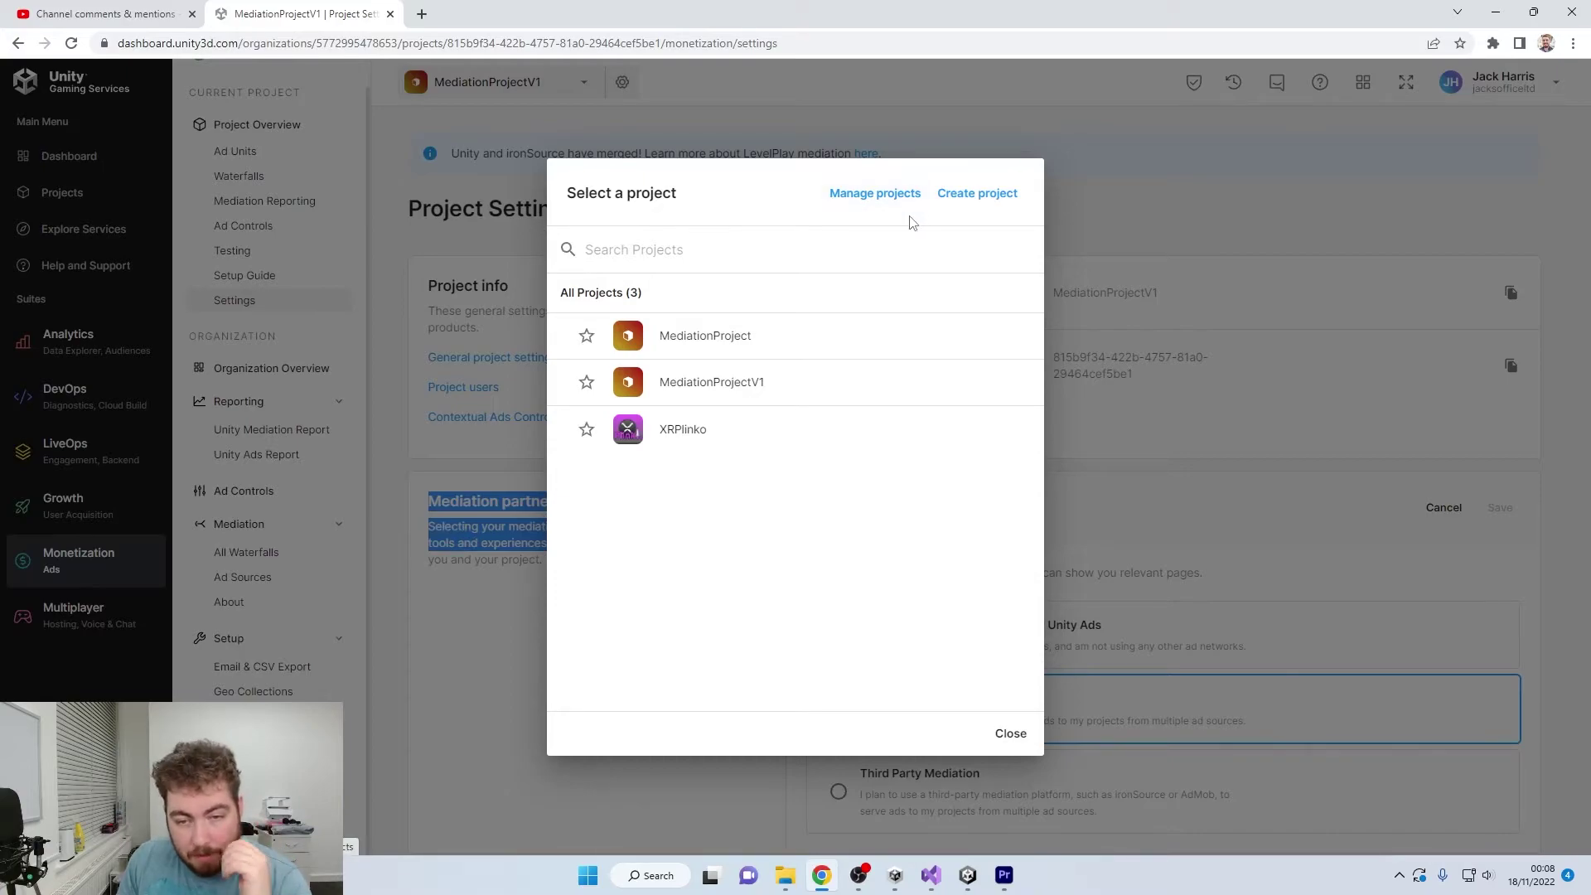
Create a new dashboard project named MediationRepairV1, leaving the under-13 COPPA answer at No.
left_click(983, 199)
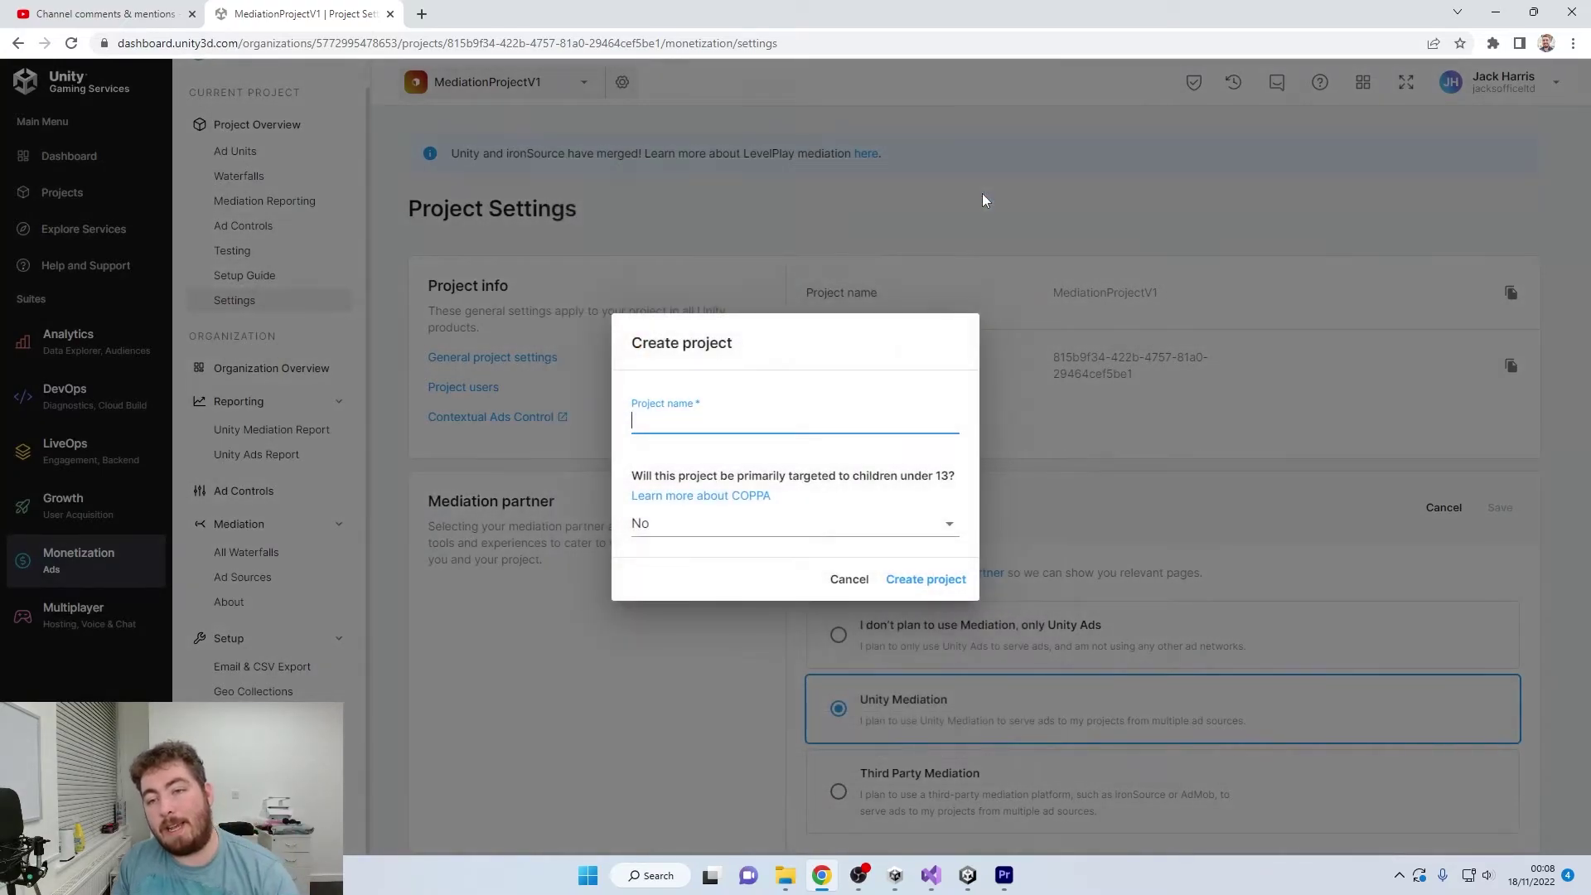
type("M")
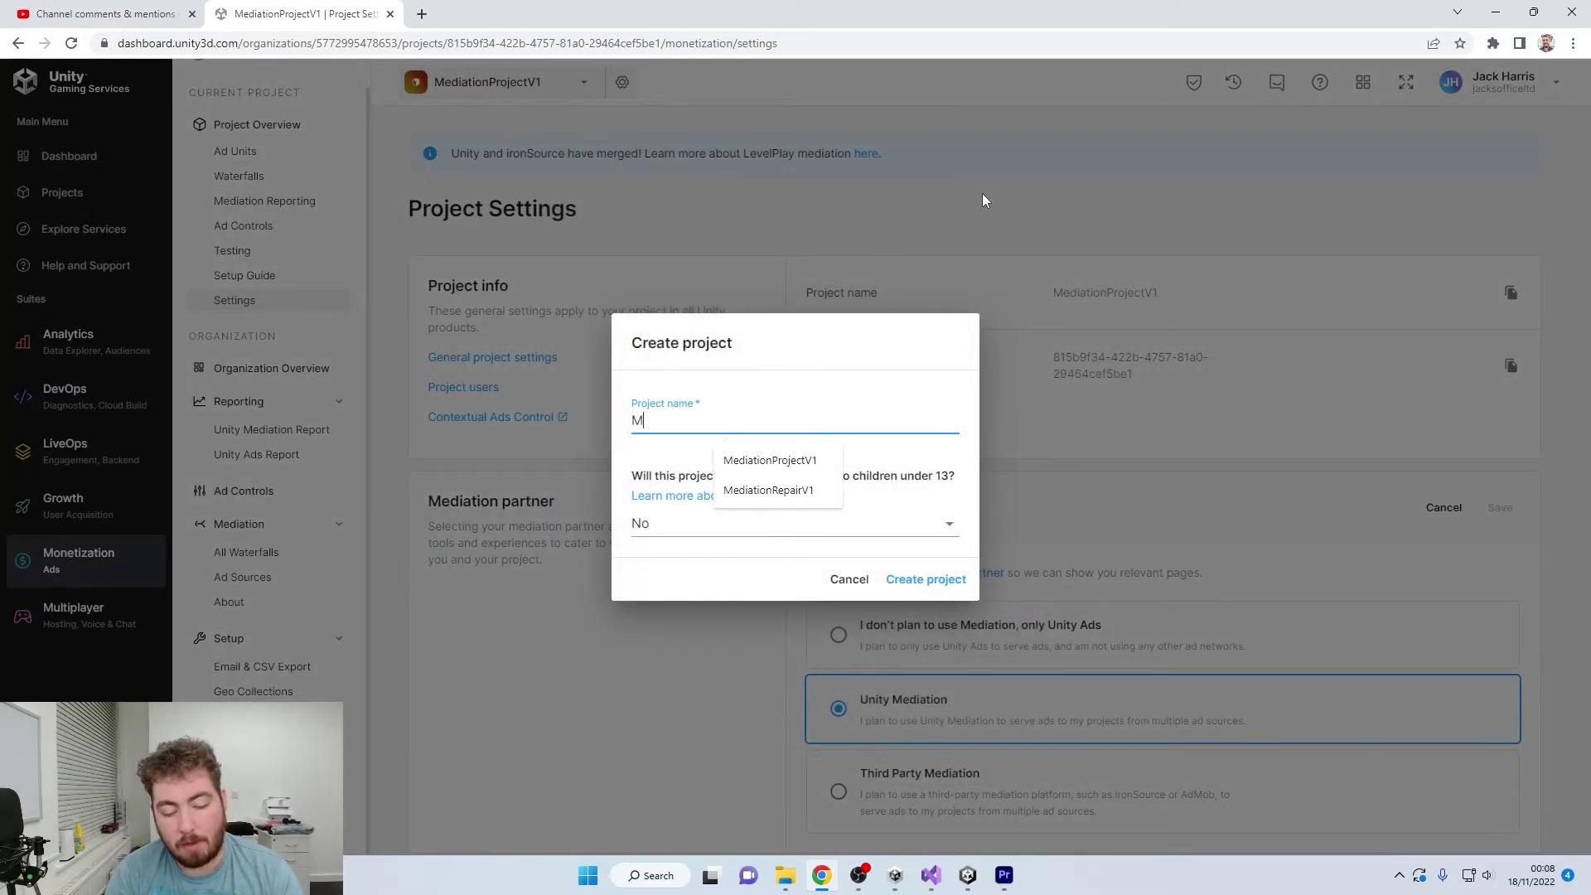
type("ediationRepairV1")
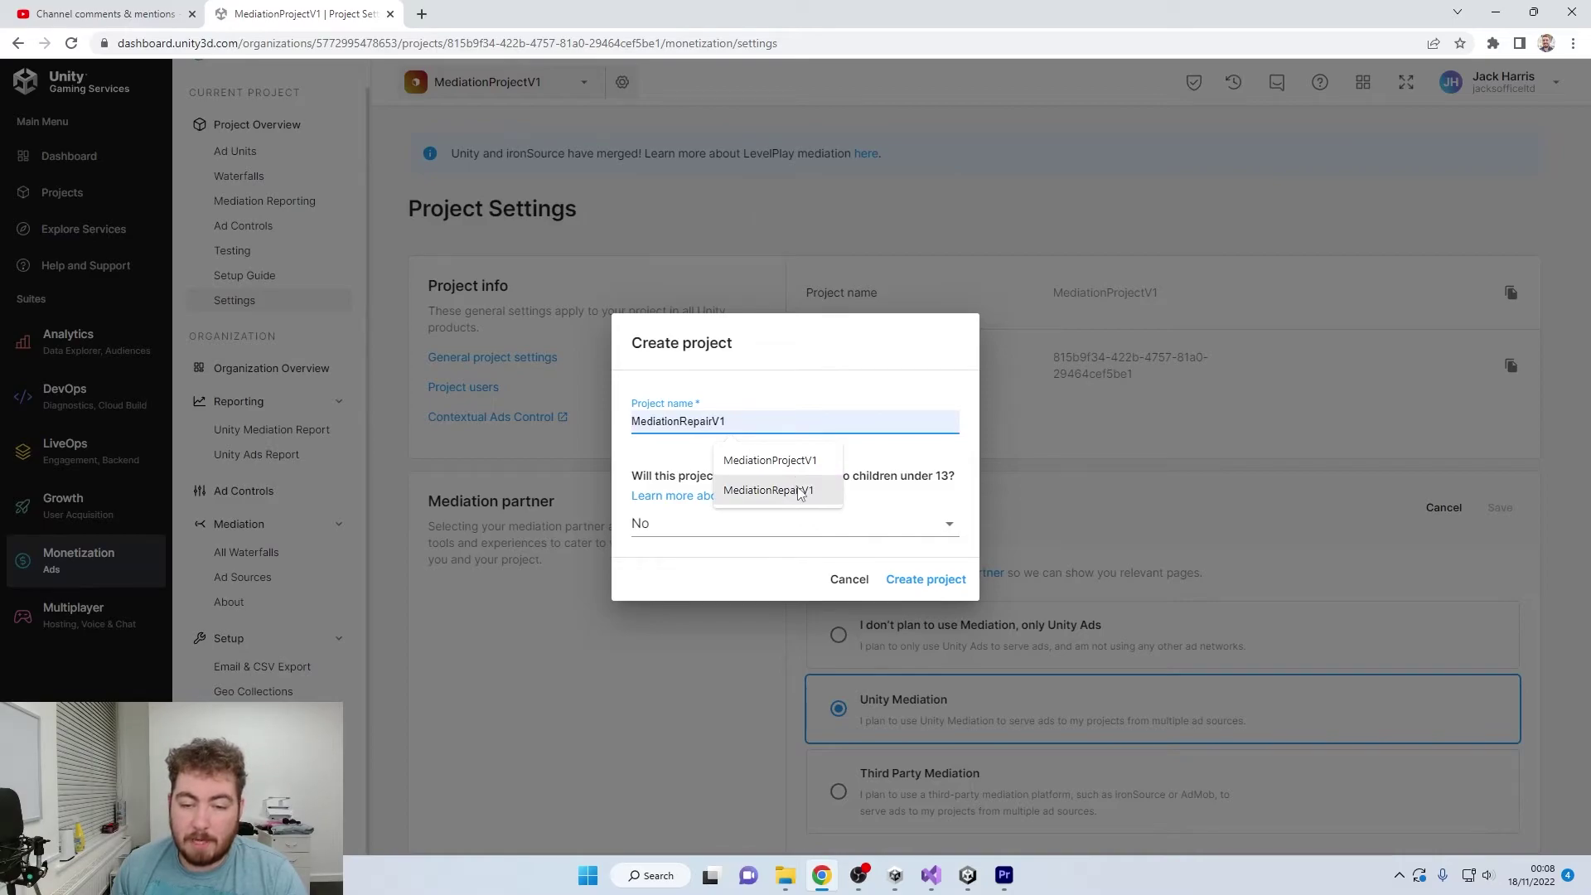
left_click(788, 491)
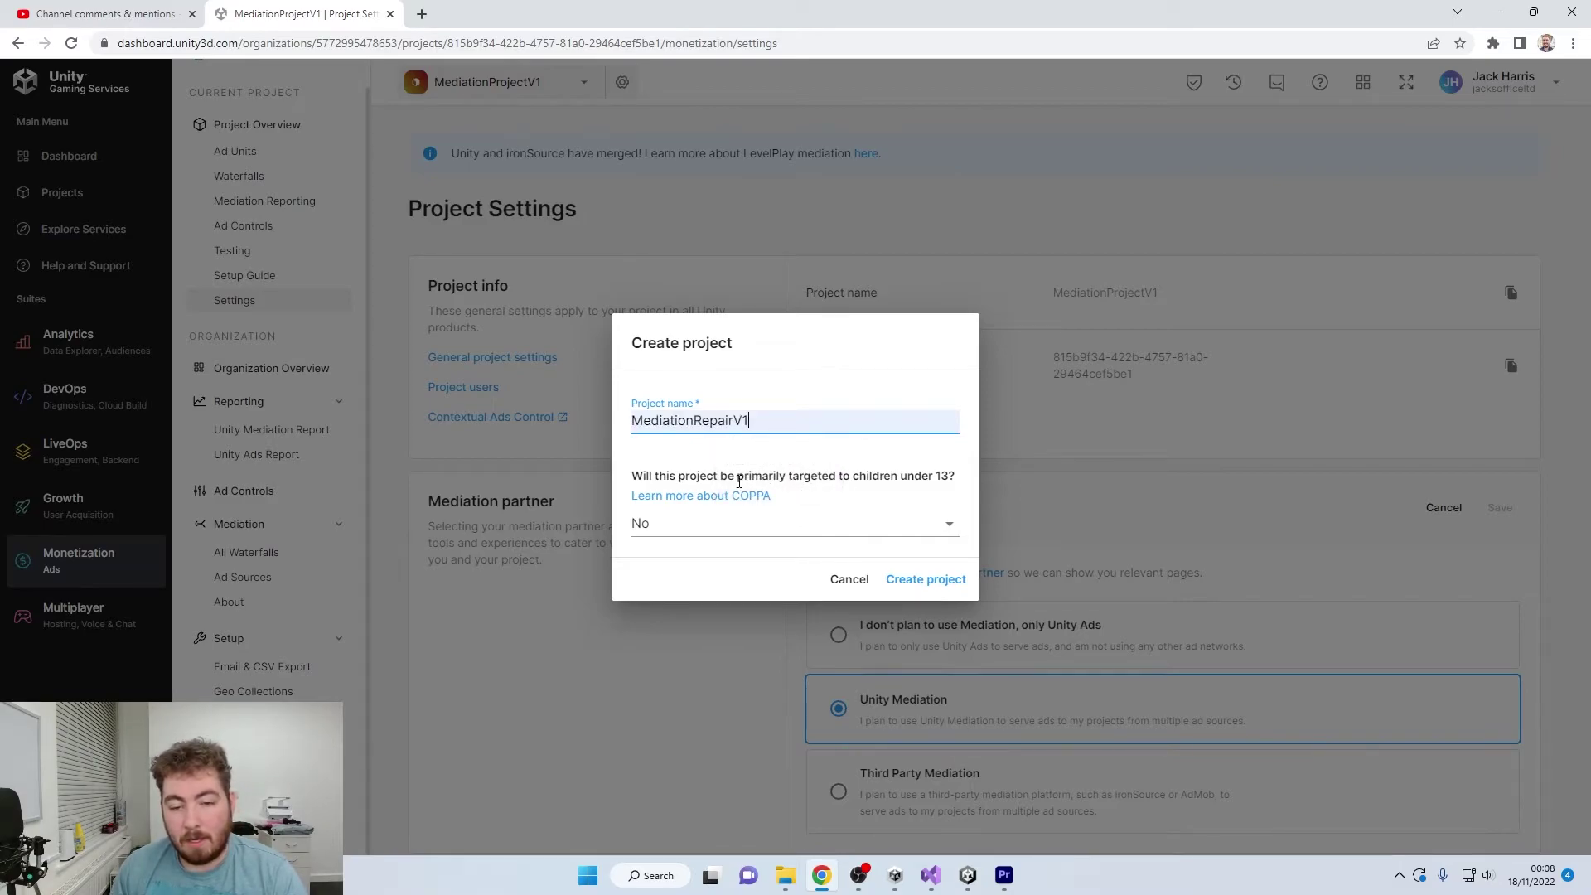
left_click_drag(630, 481, 957, 477)
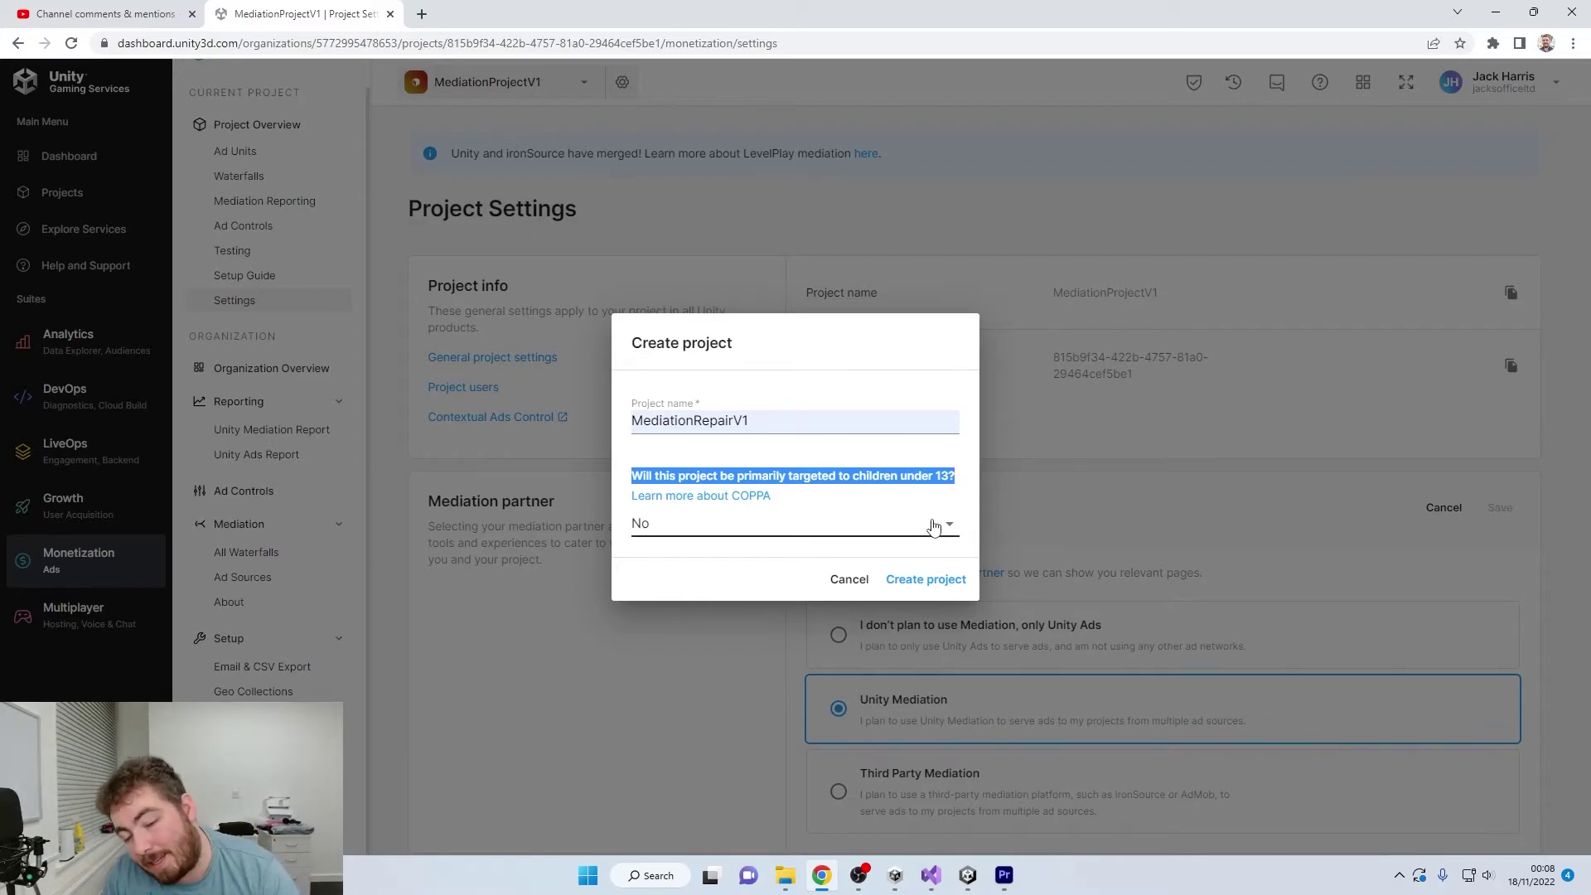
left_click(908, 587)
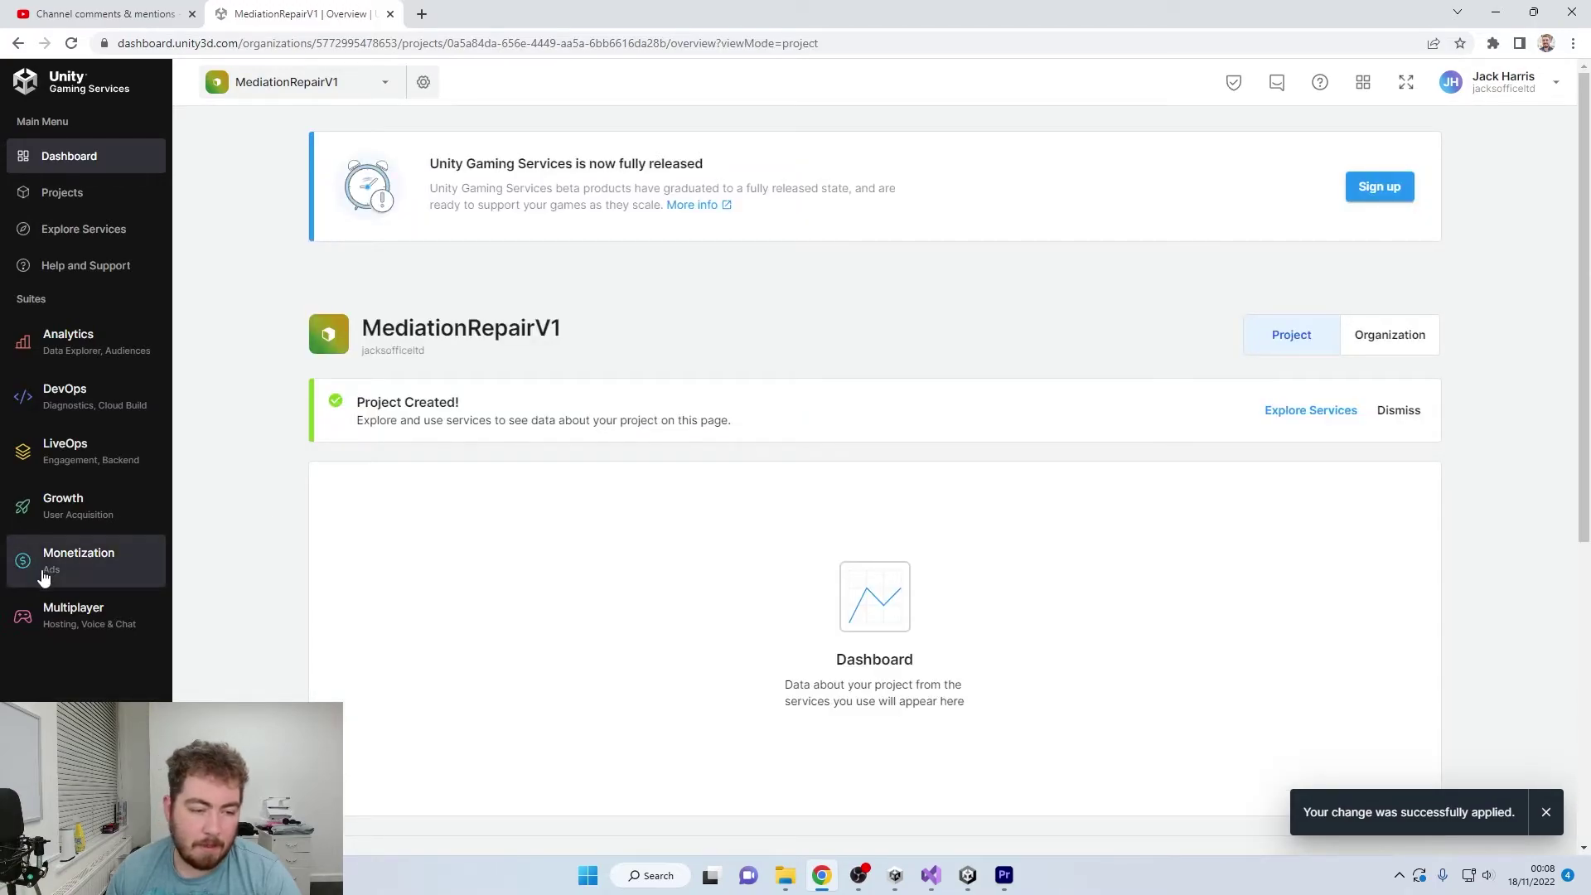
Set up Unity Mediation for MediationRepairV1 as an app not yet live in a store.
left_click(85, 576)
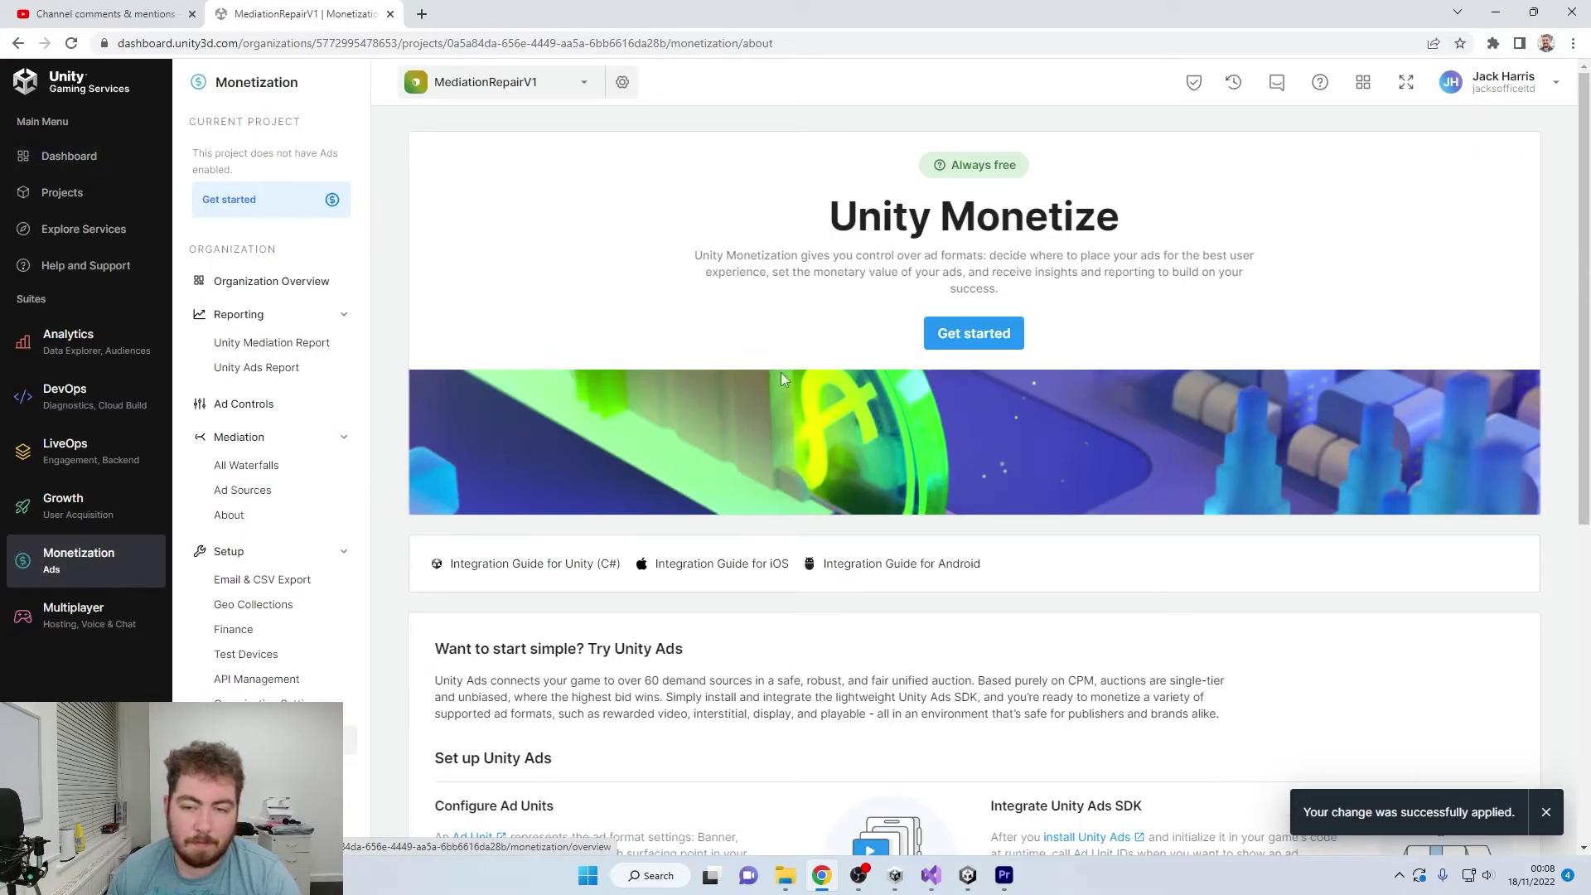
left_click(982, 342)
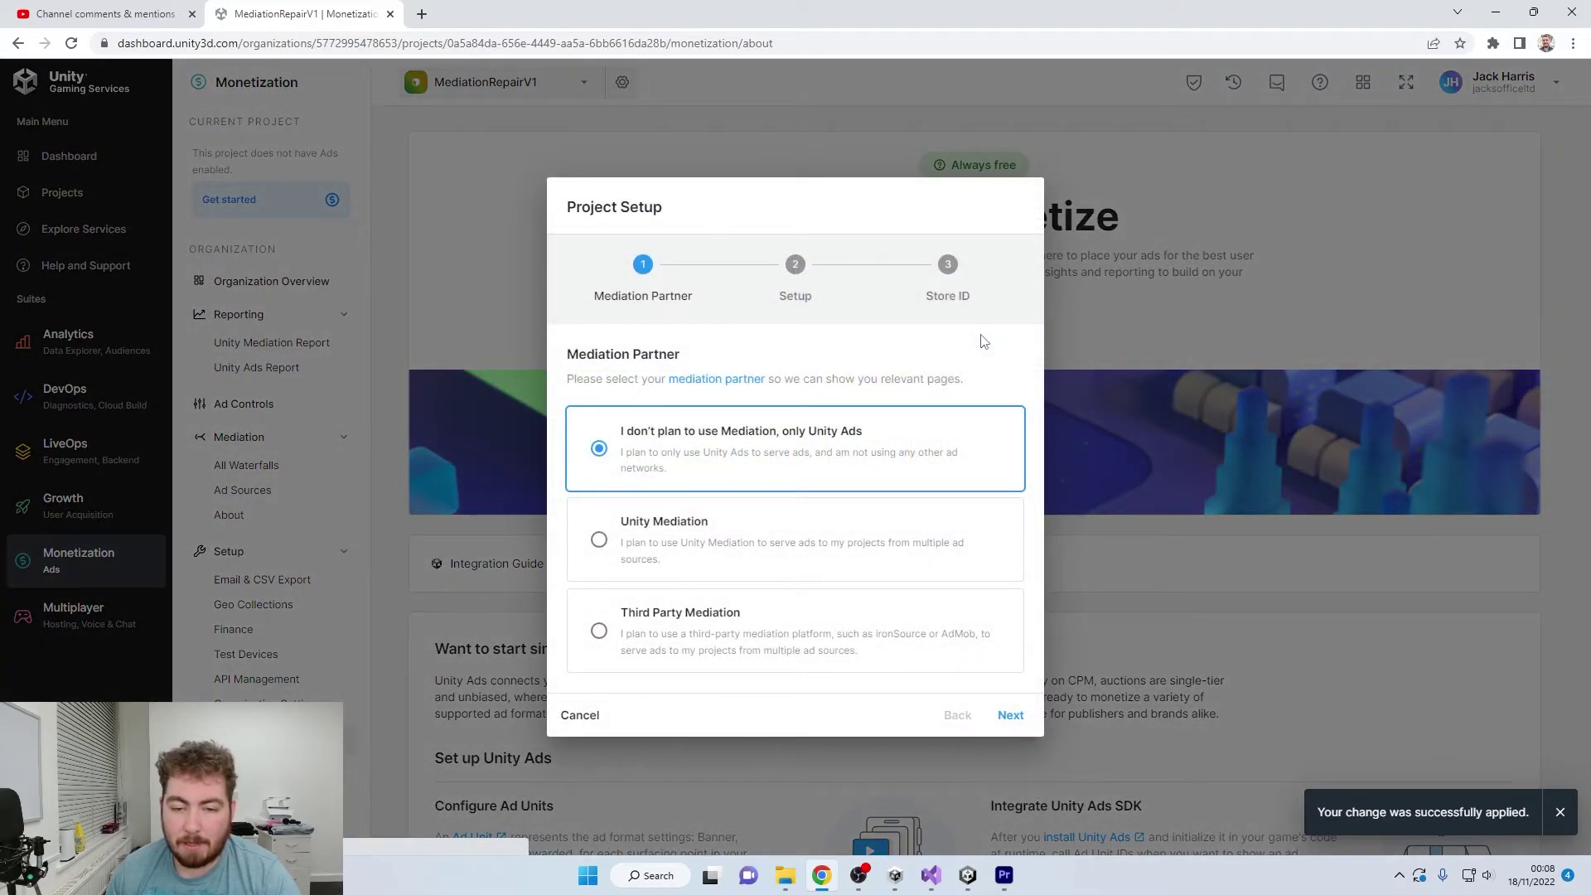
left_click_drag(632, 542, 627, 531)
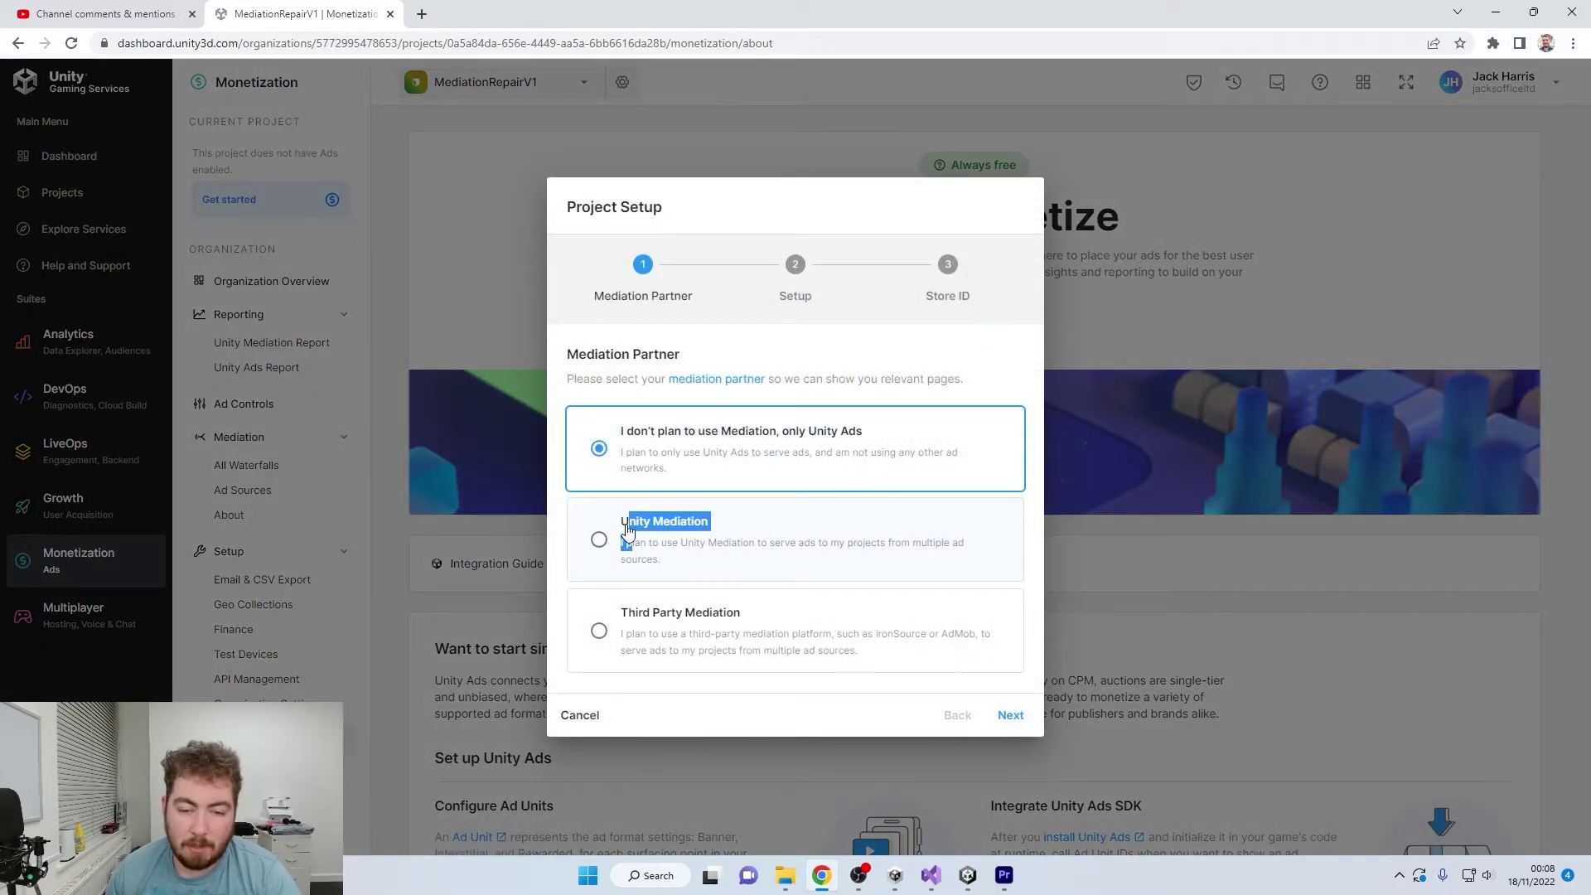
left_click(628, 531)
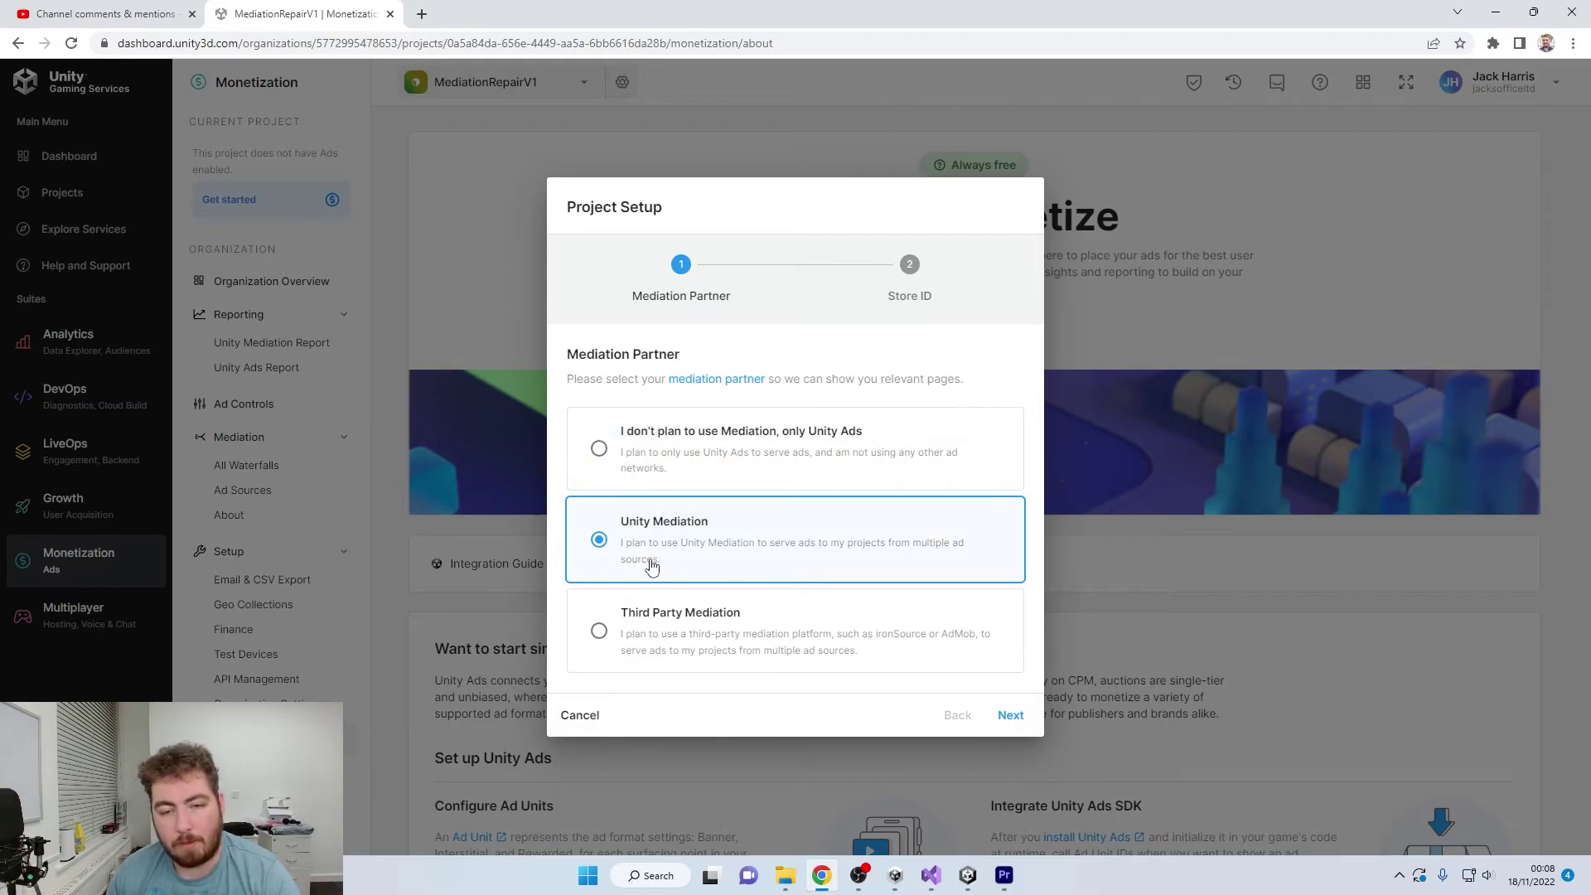
left_click(1011, 715)
left_click(903, 476)
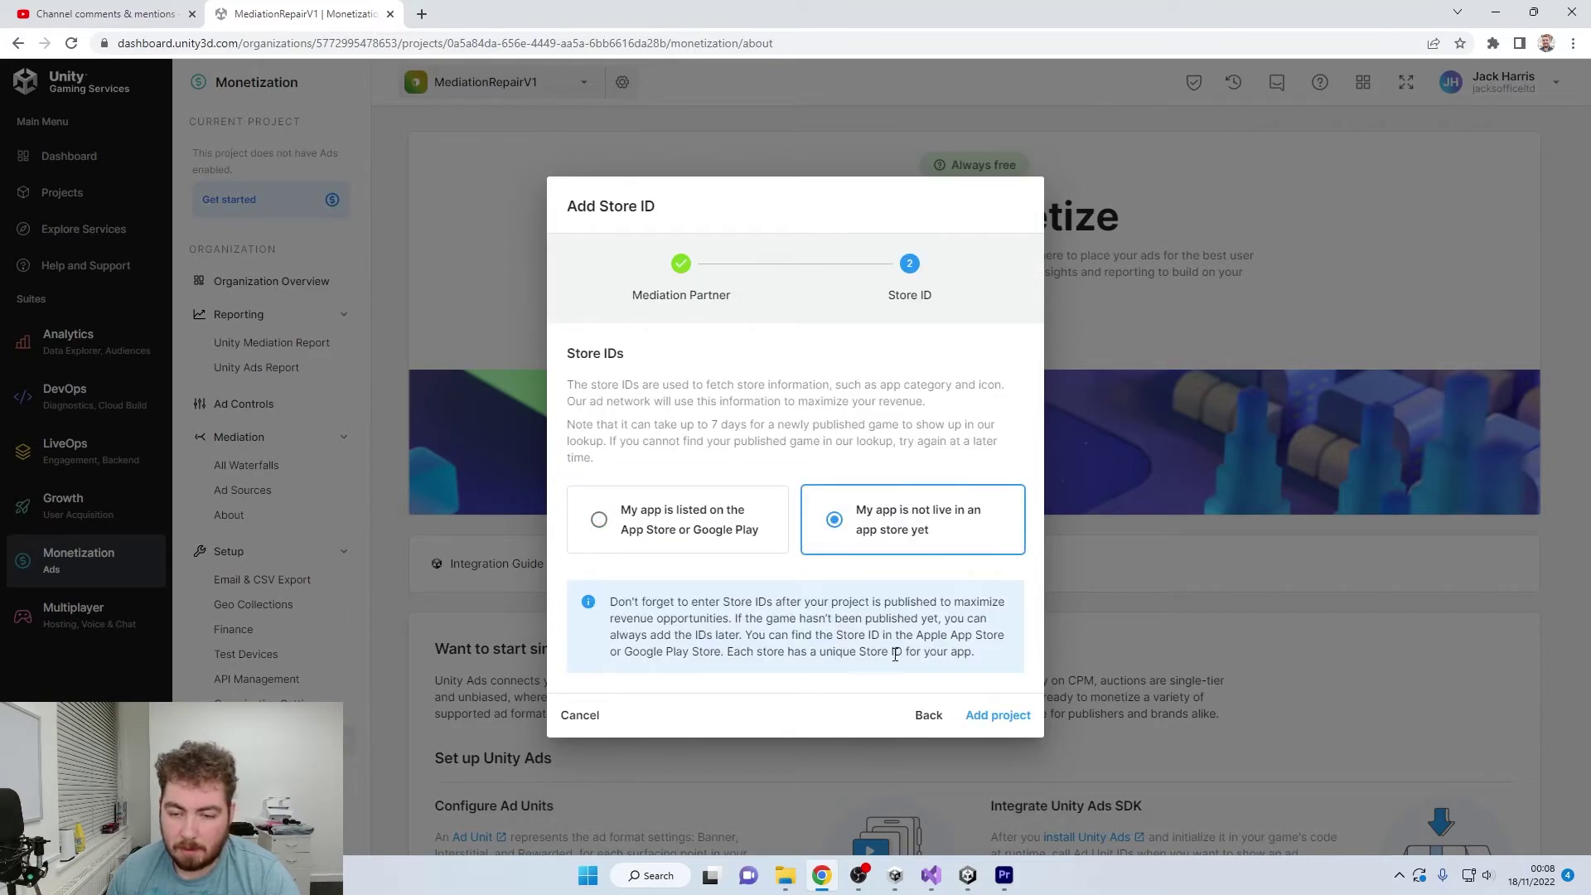
left_click(1000, 718)
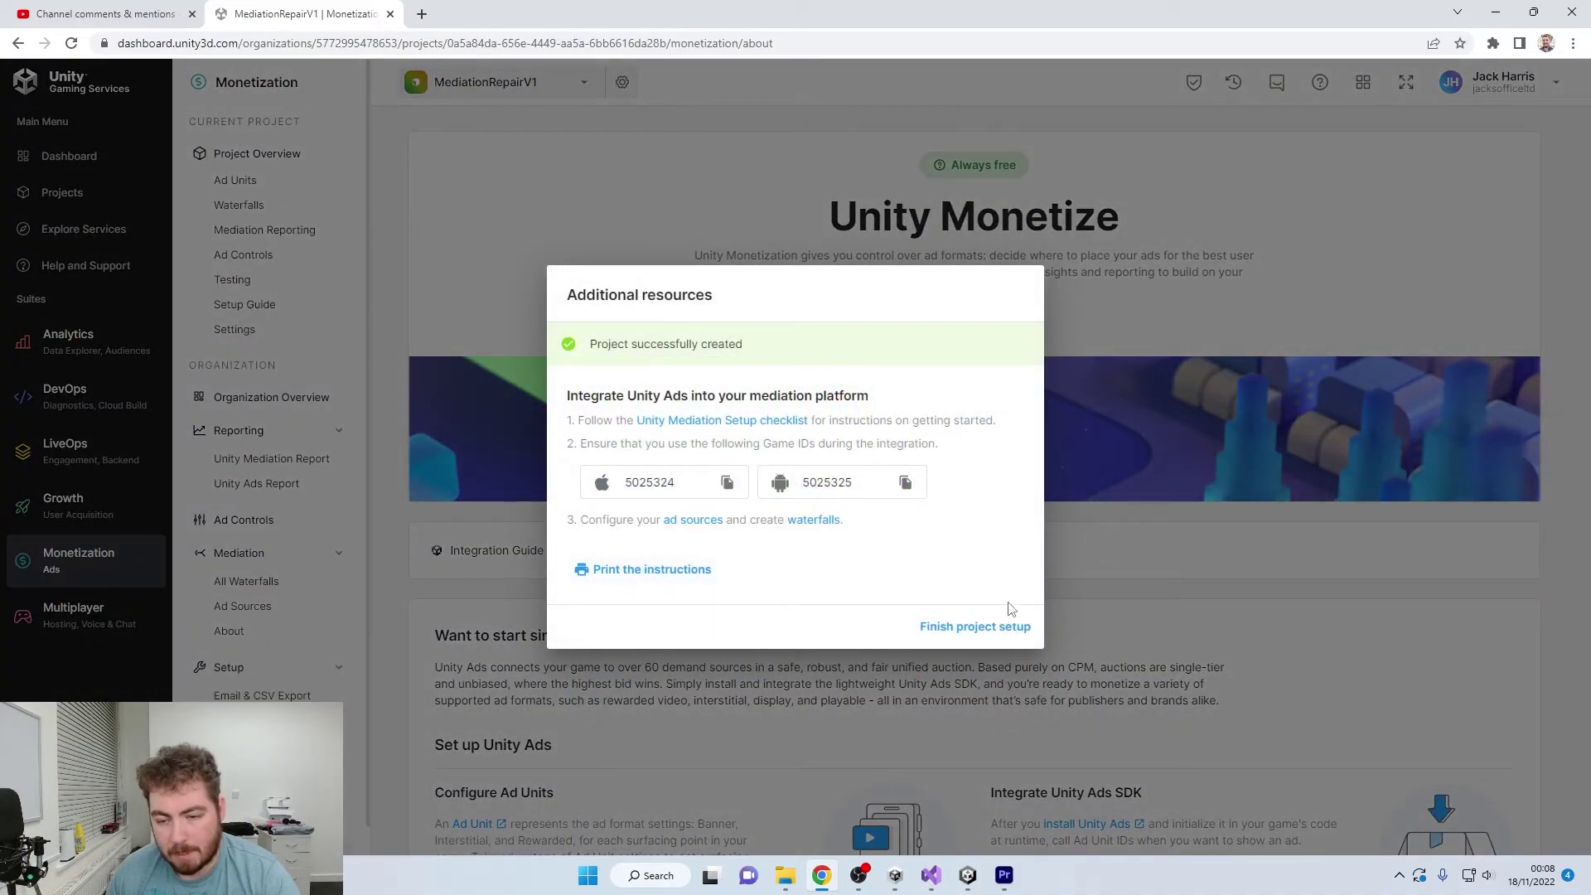
left_click(936, 630)
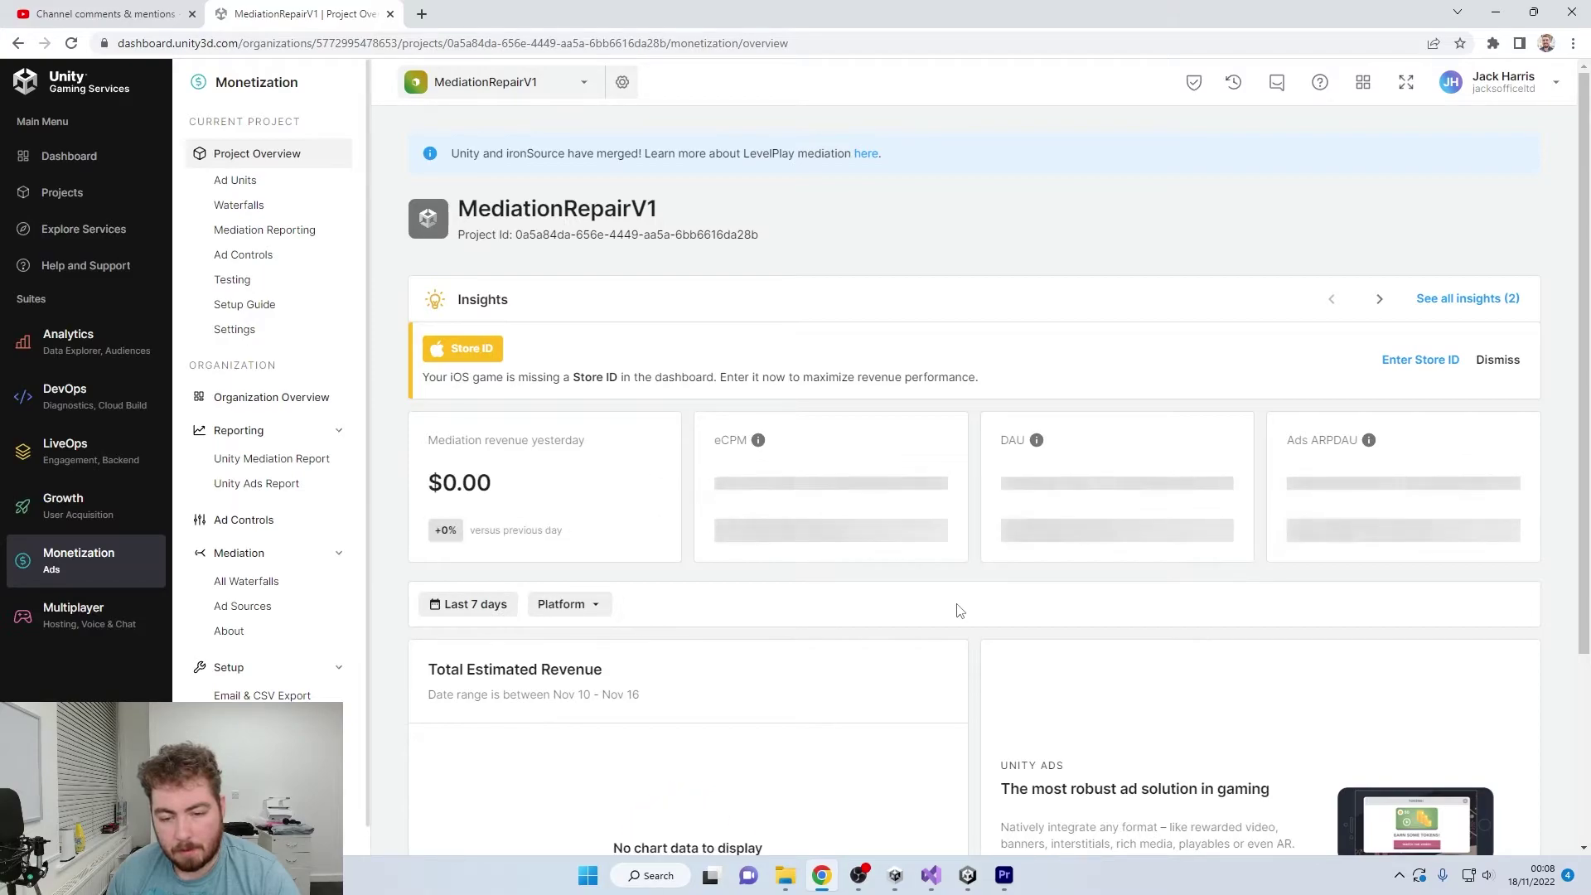
Review MediationRepairV1's six ad units, including Banner Android and Banner iOS, then dismiss the project chooser.
mouse_move(970, 874)
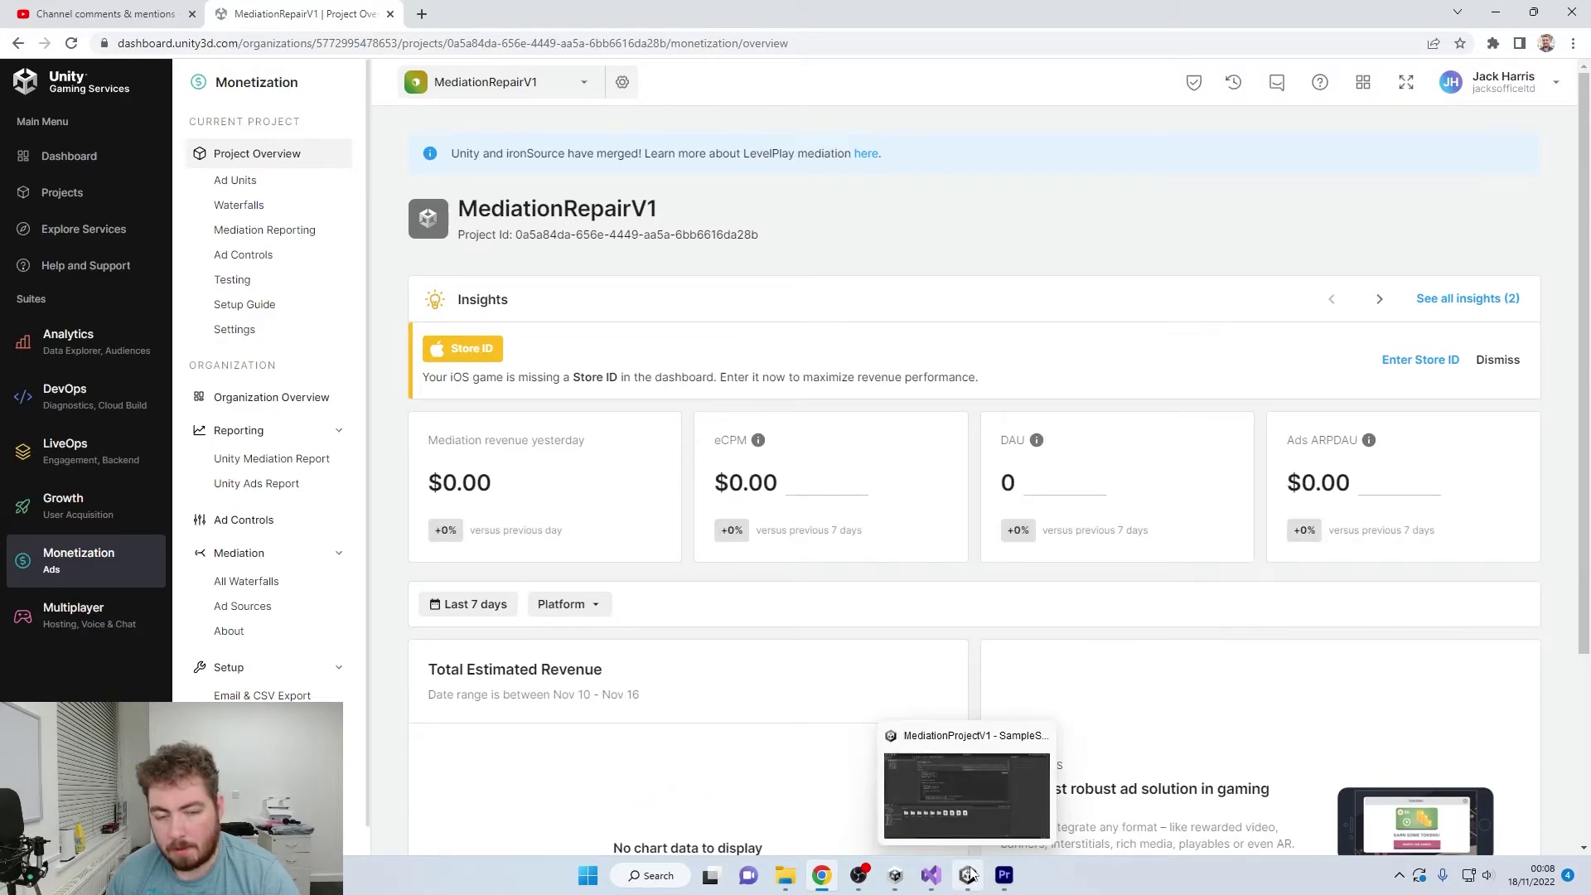
left_click(244, 191)
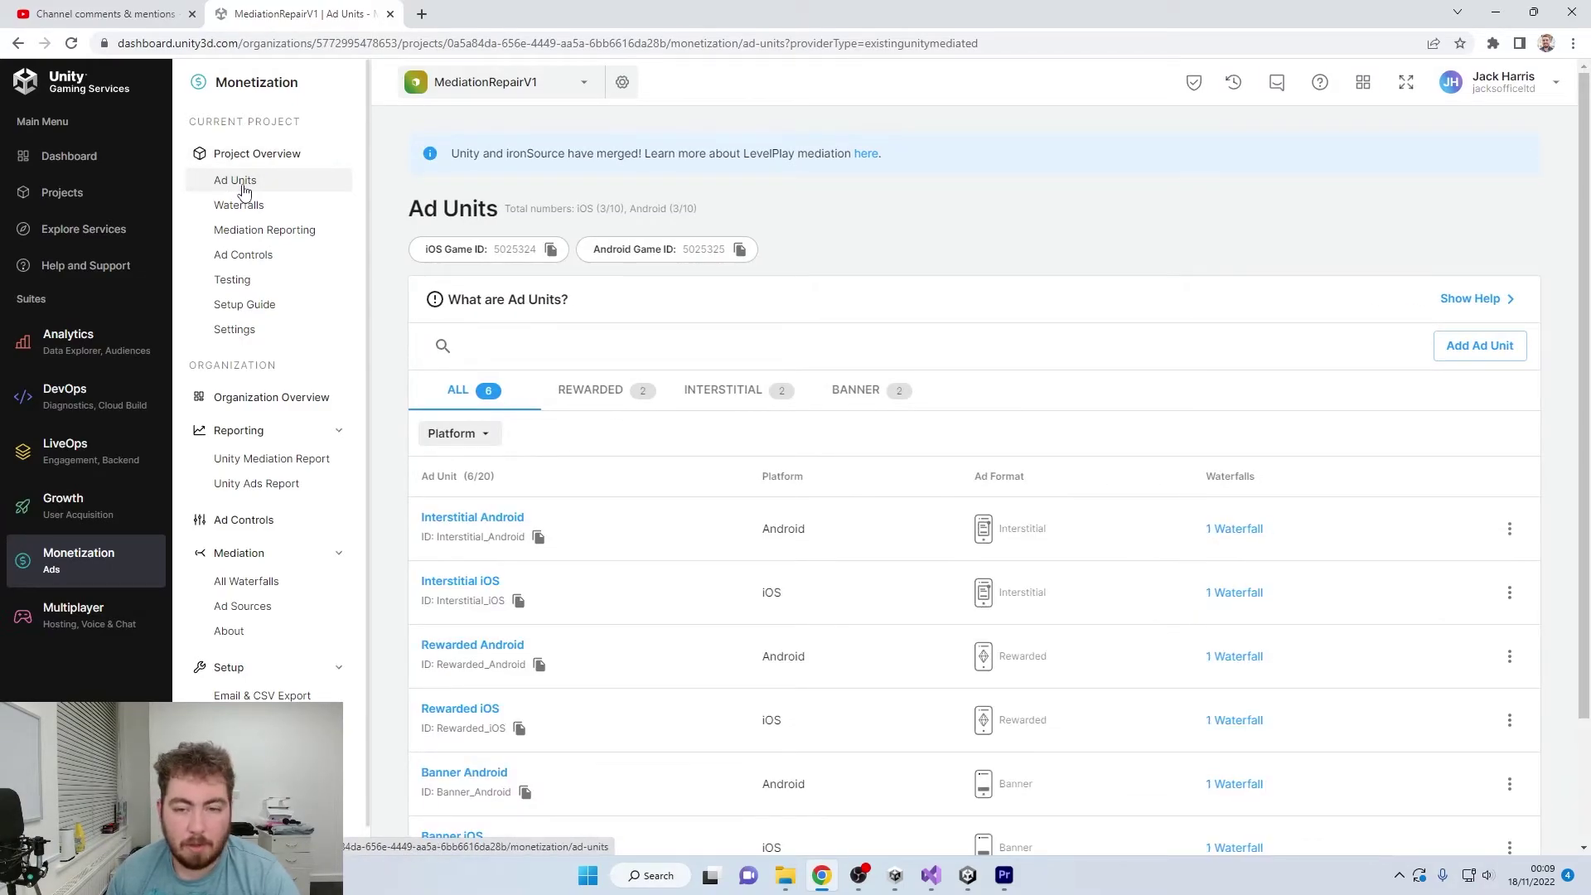
scroll(592, 486, "down", 2)
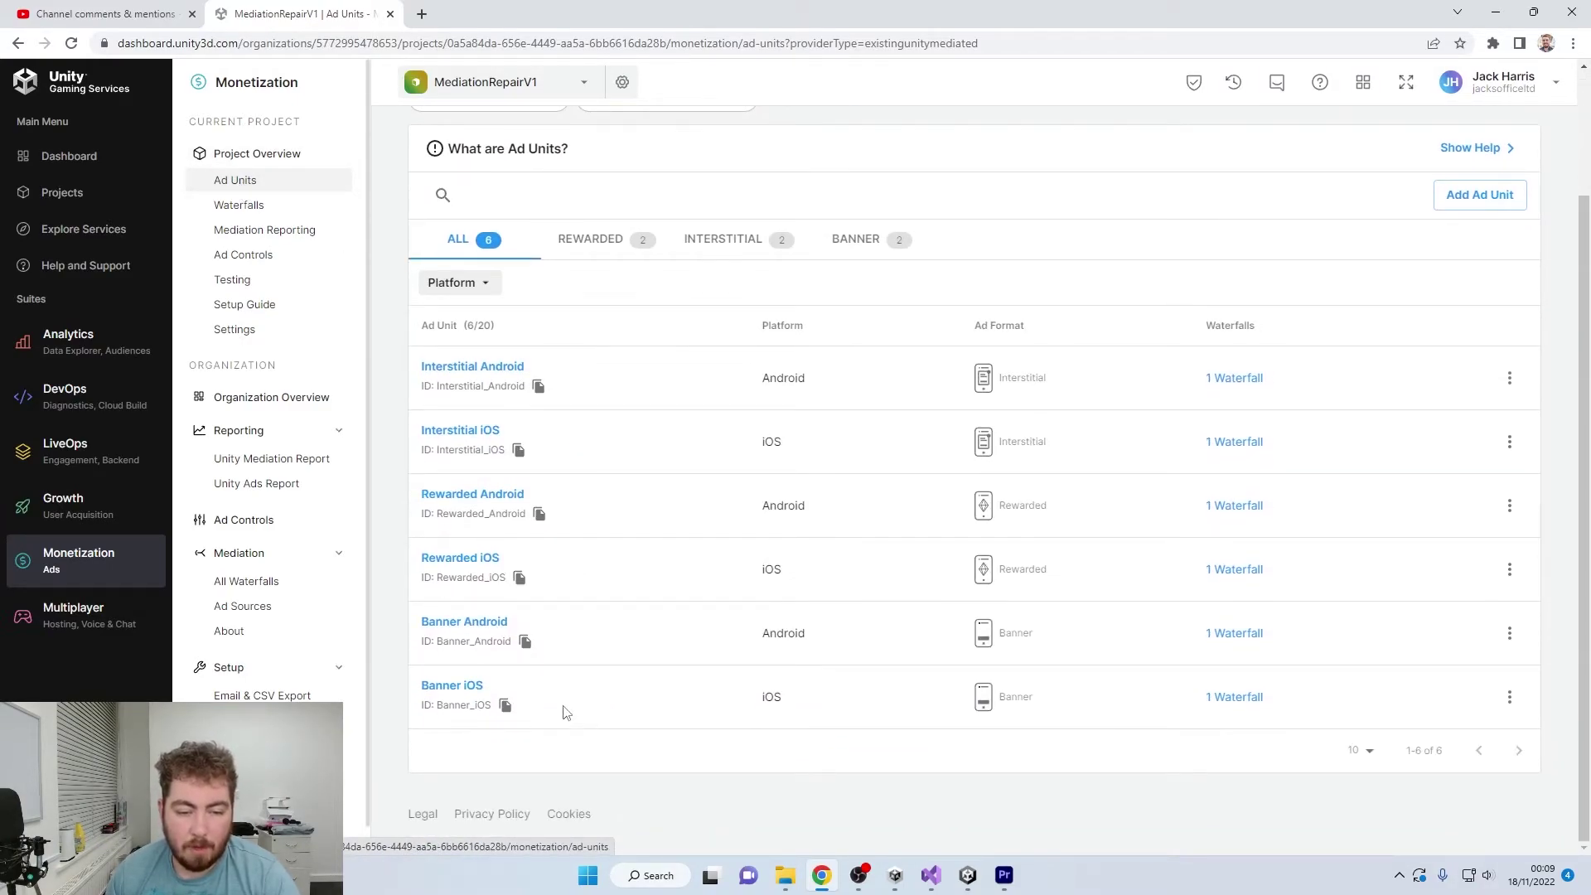
left_click_drag(563, 711, 419, 626)
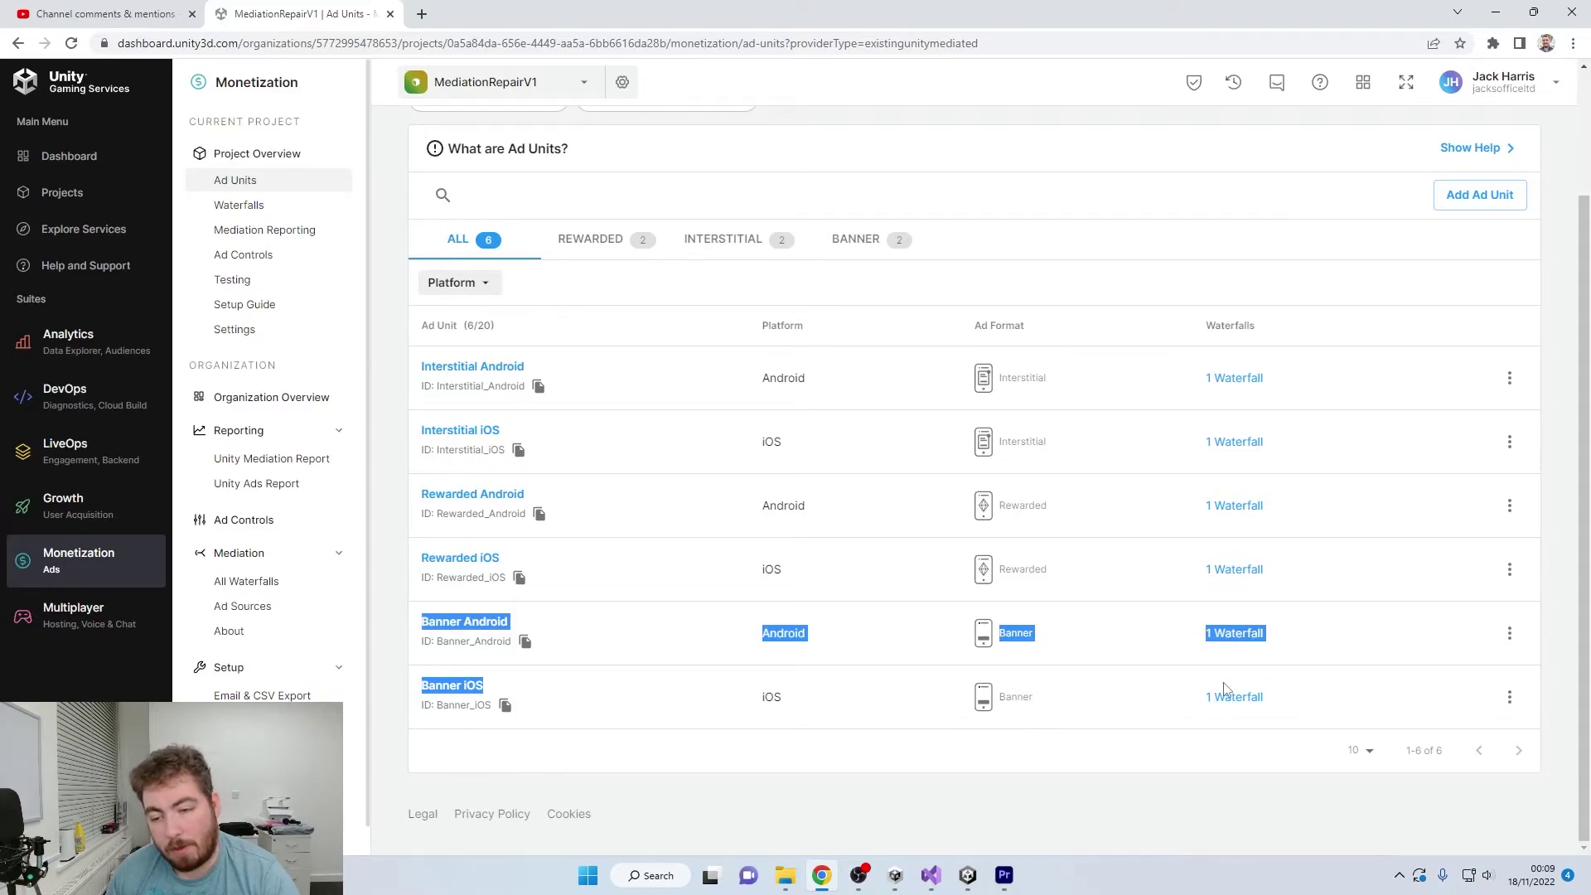
left_click(1139, 709)
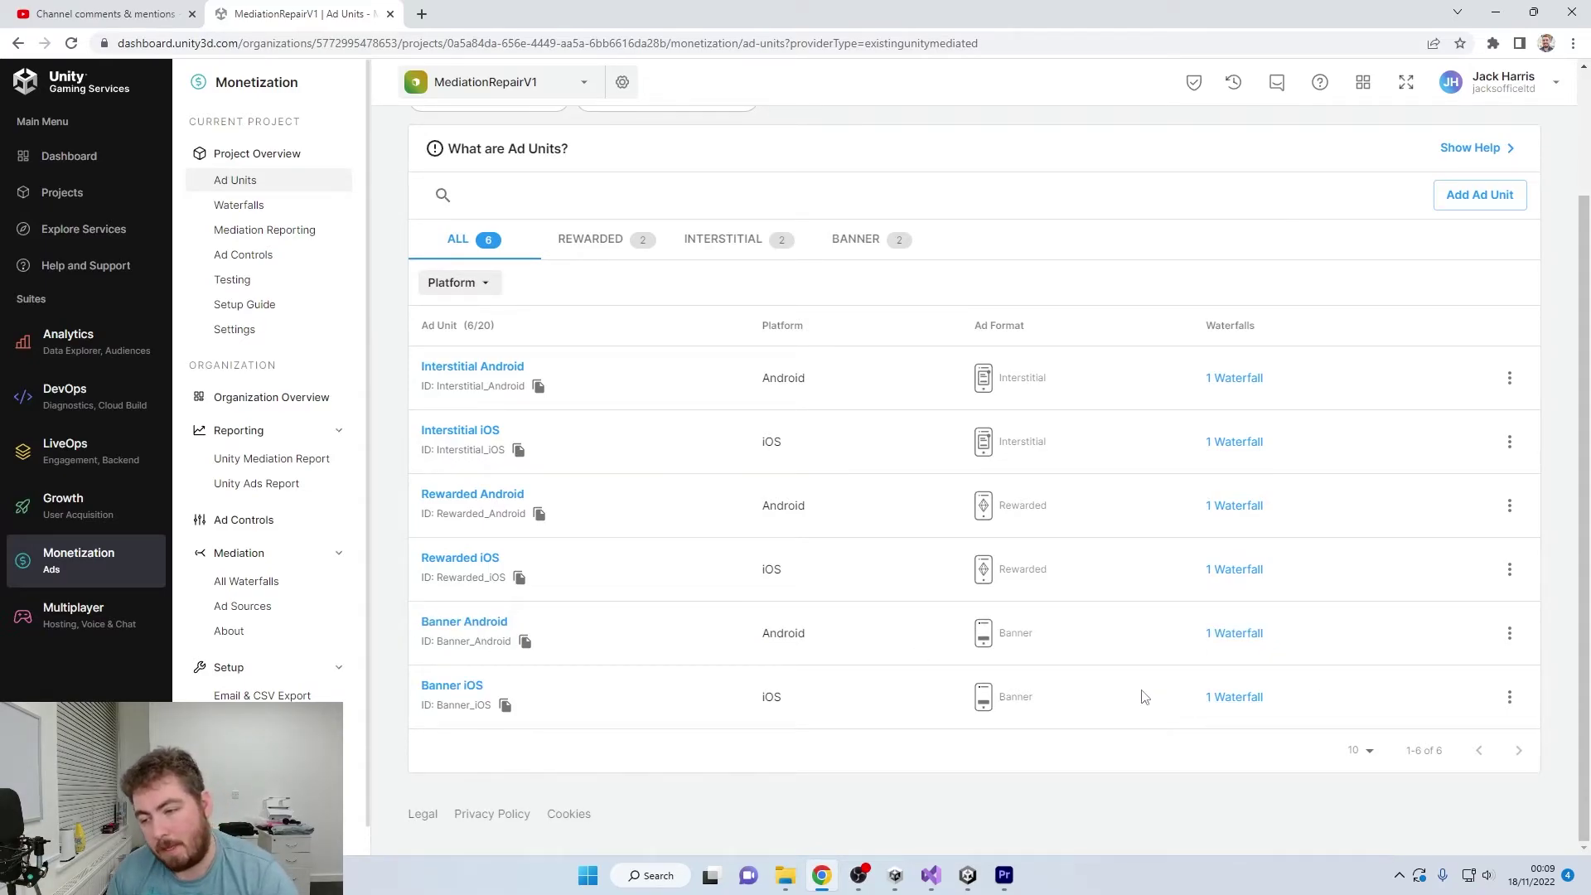
left_click_drag(403, 626, 651, 666)
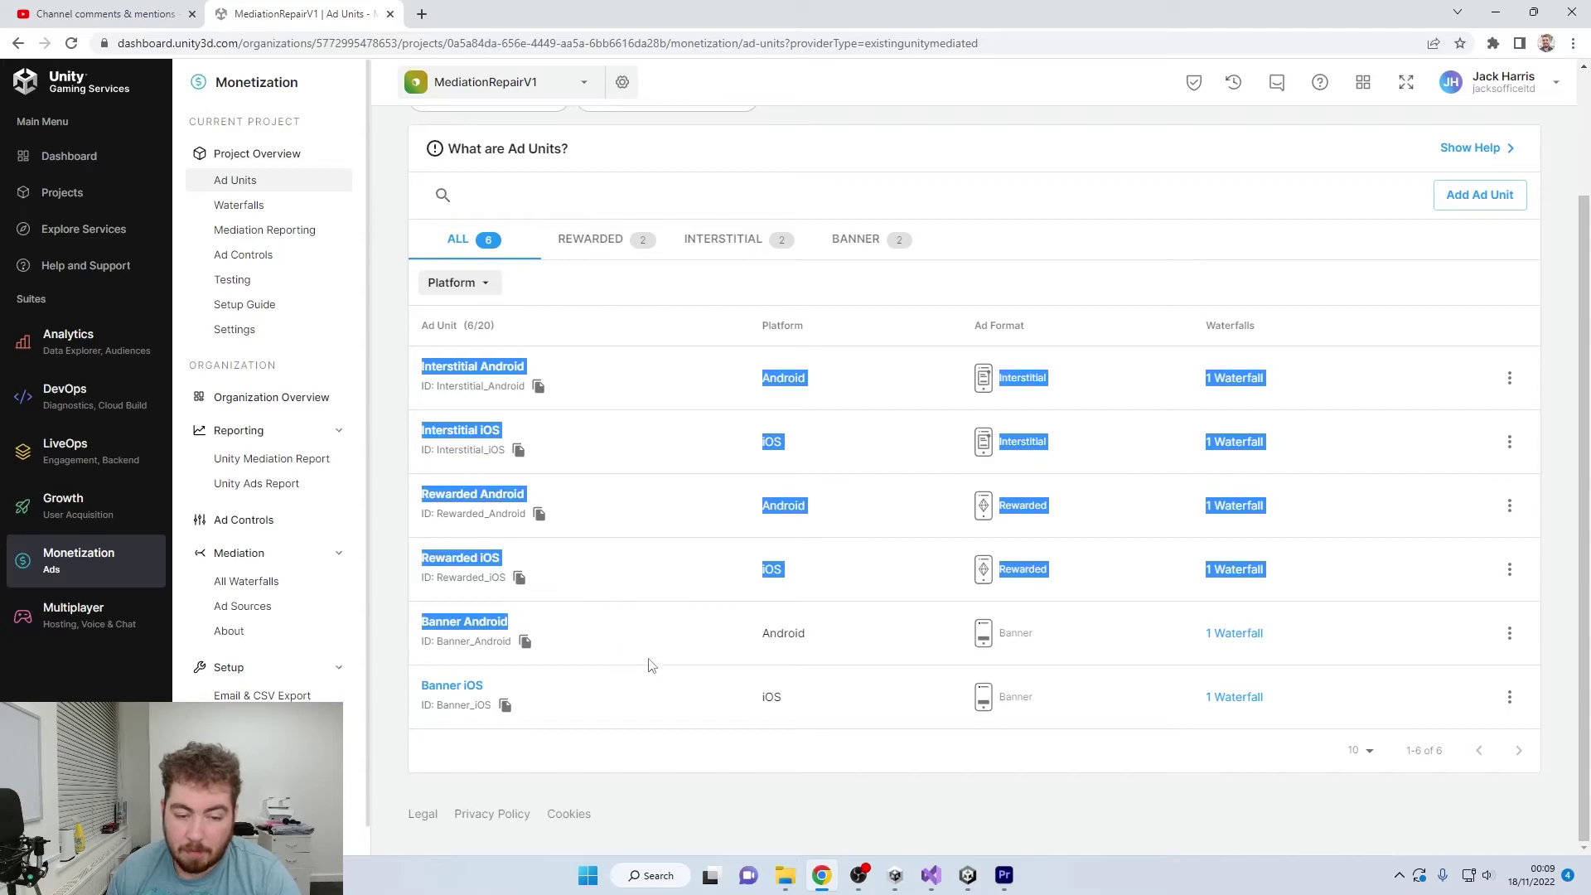
left_click(668, 667)
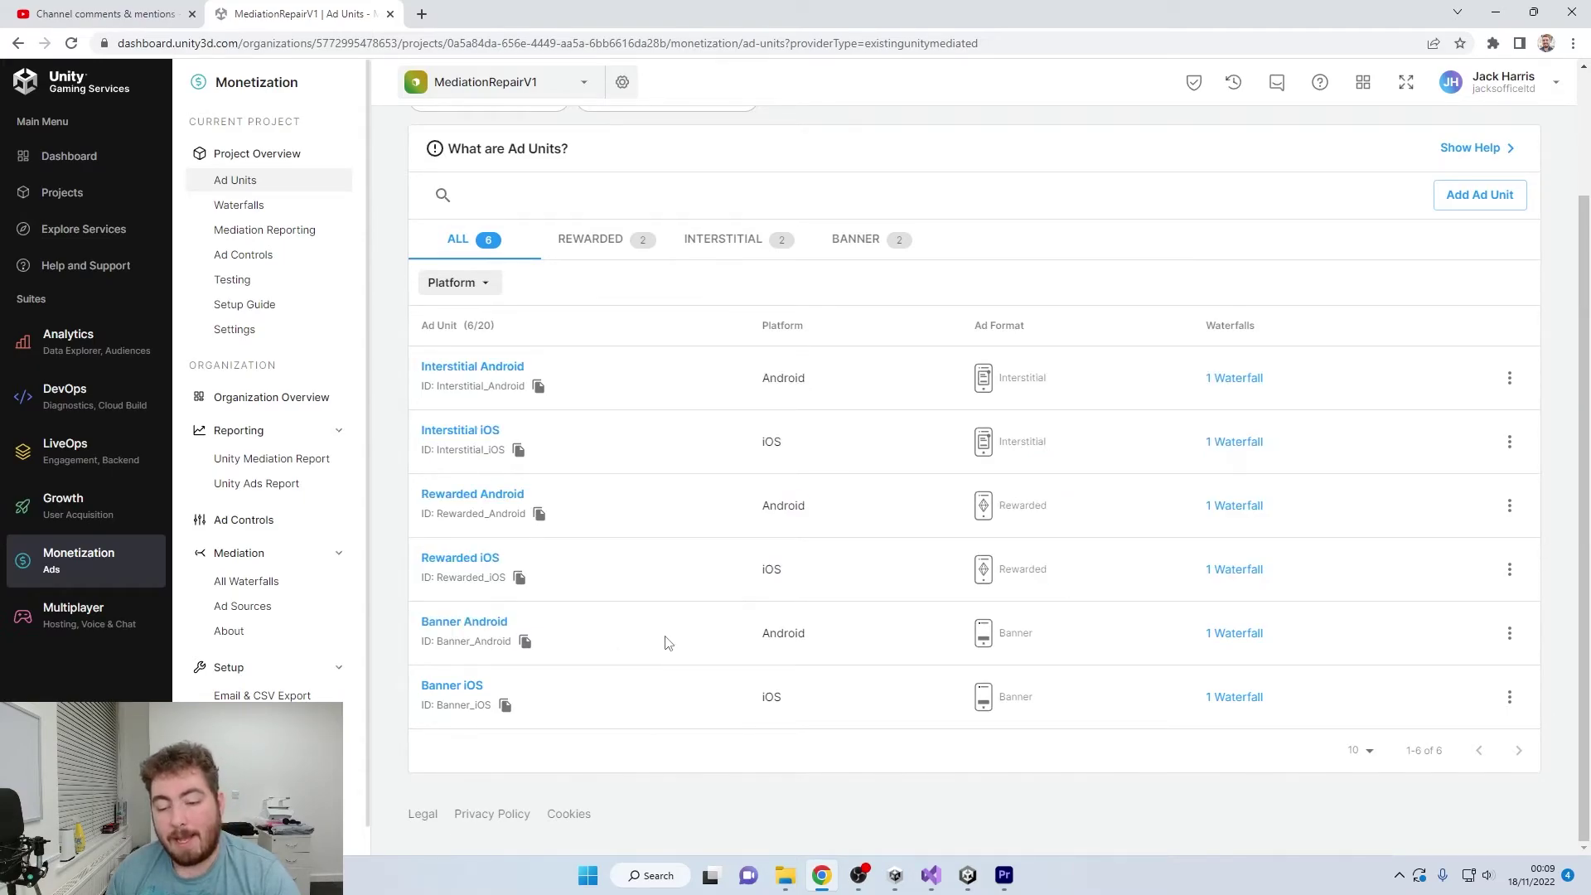
left_click(514, 77)
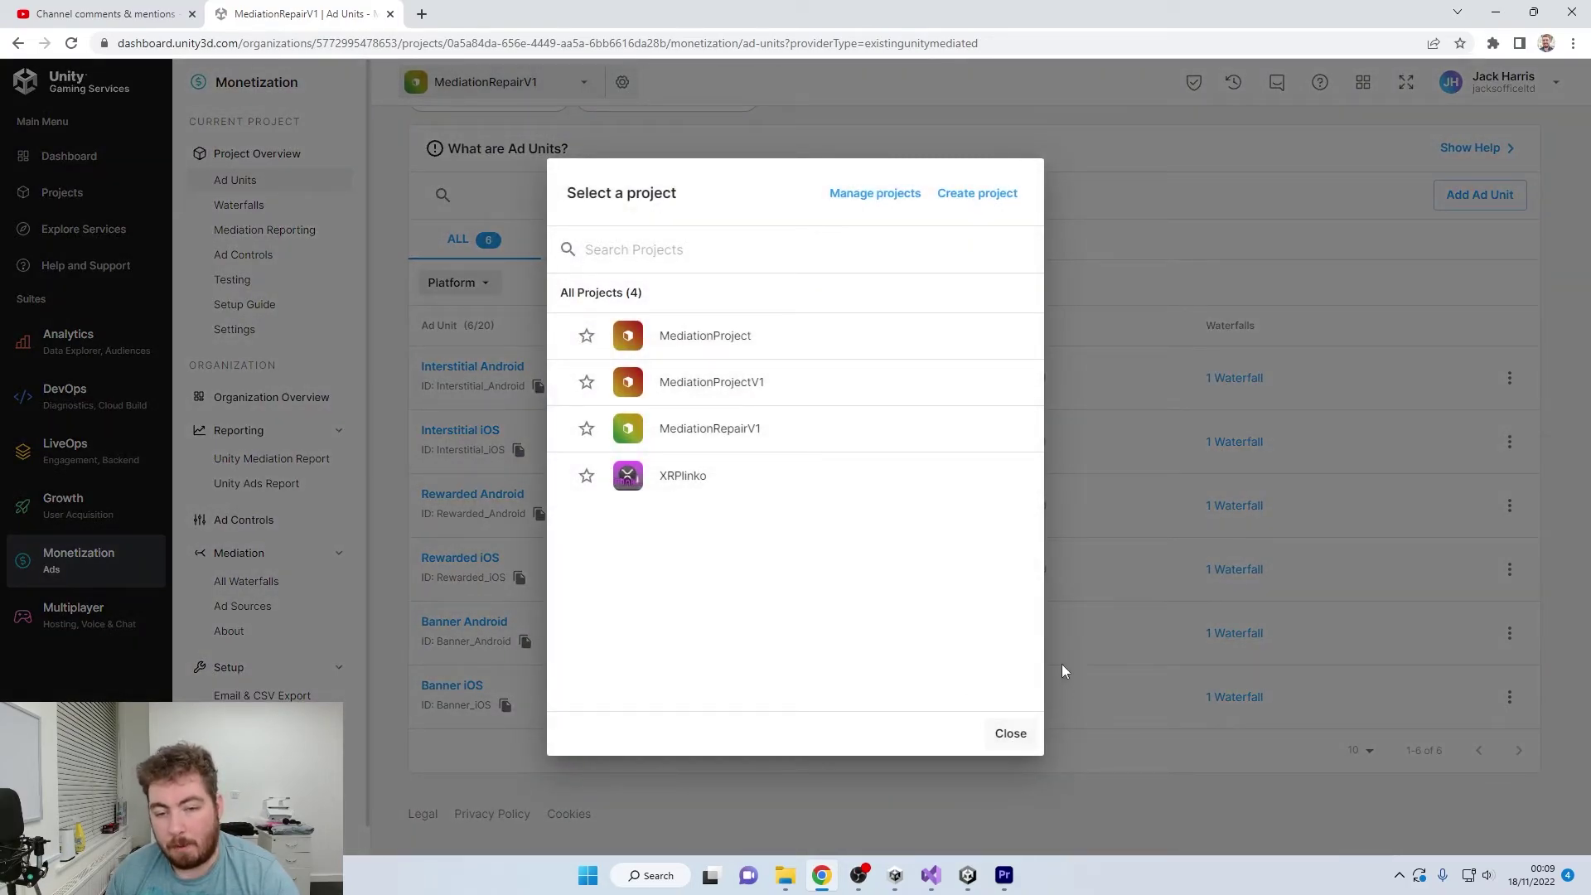
left_click(1005, 734)
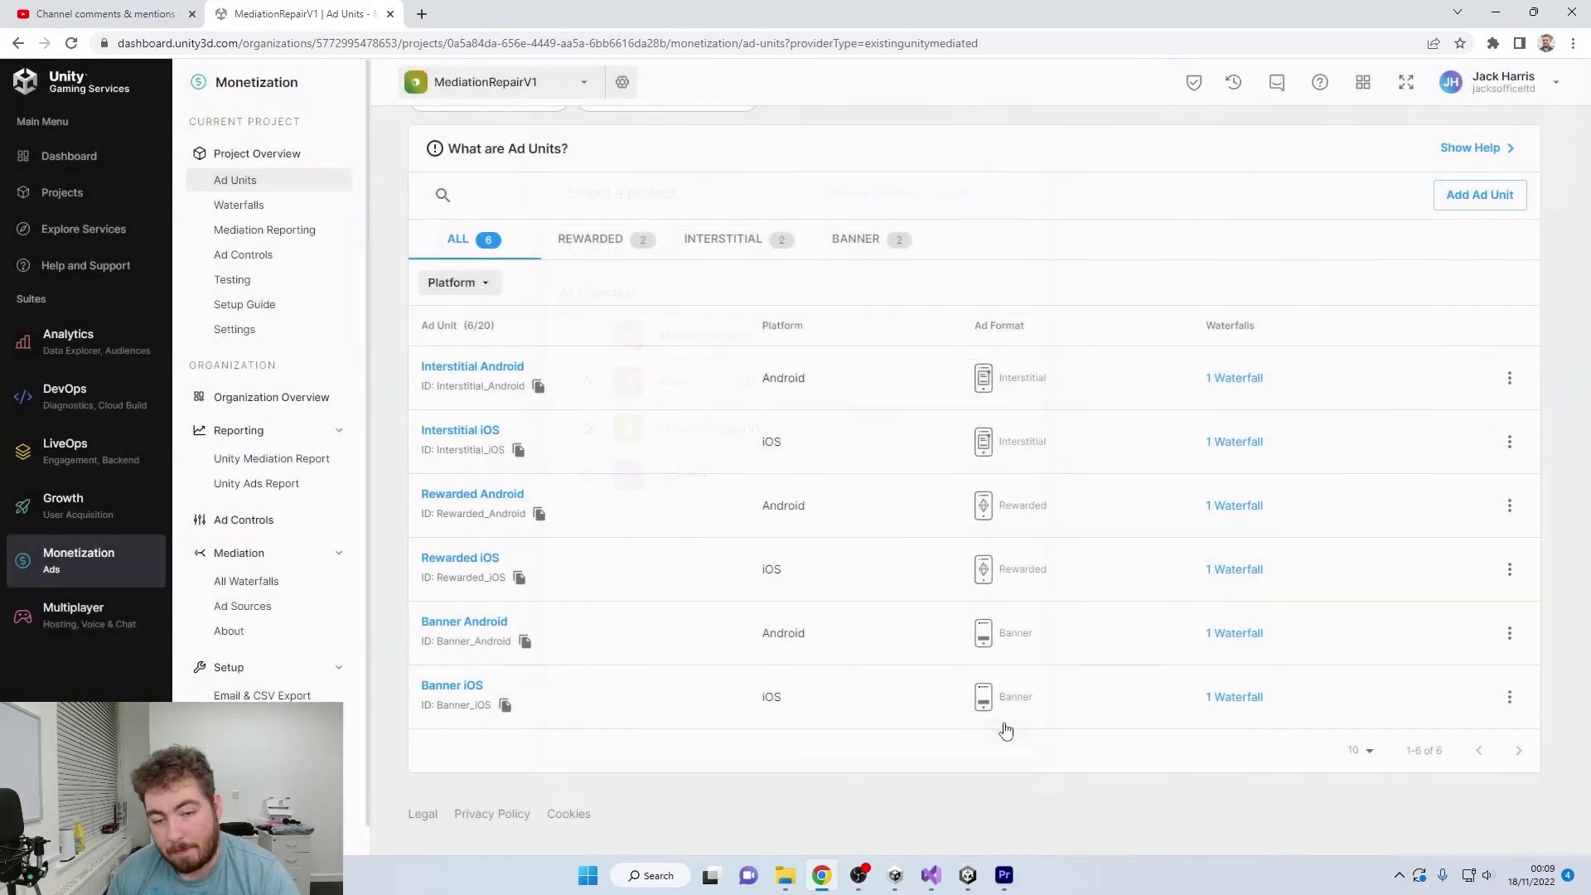
Close the old Code Generator and unlink the project from its services in Project Settings.
left_click(969, 879)
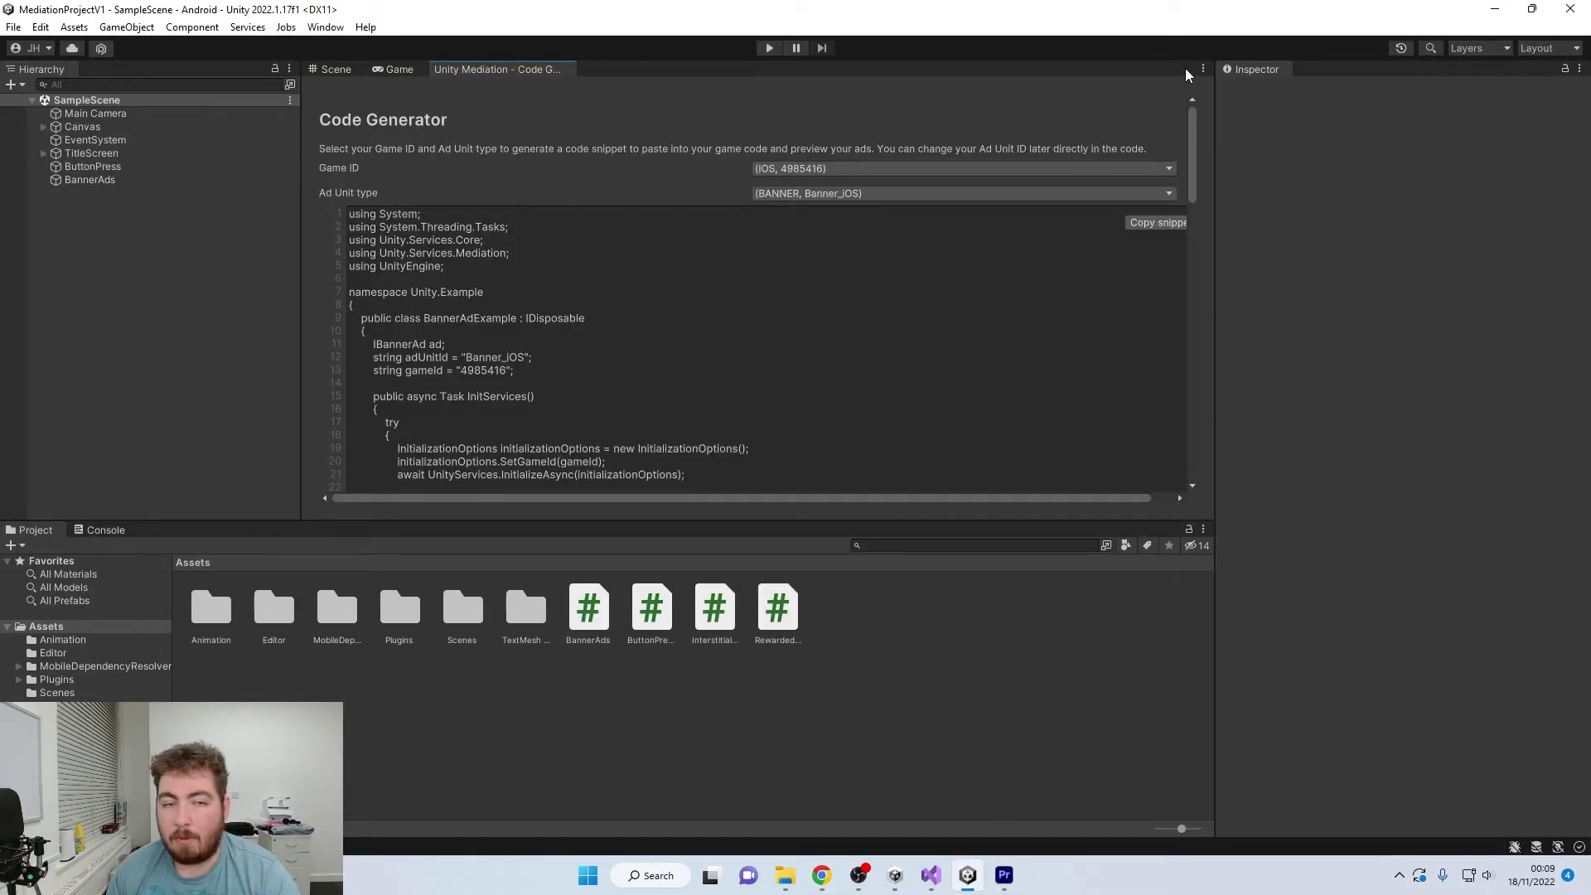
right_click(541, 76)
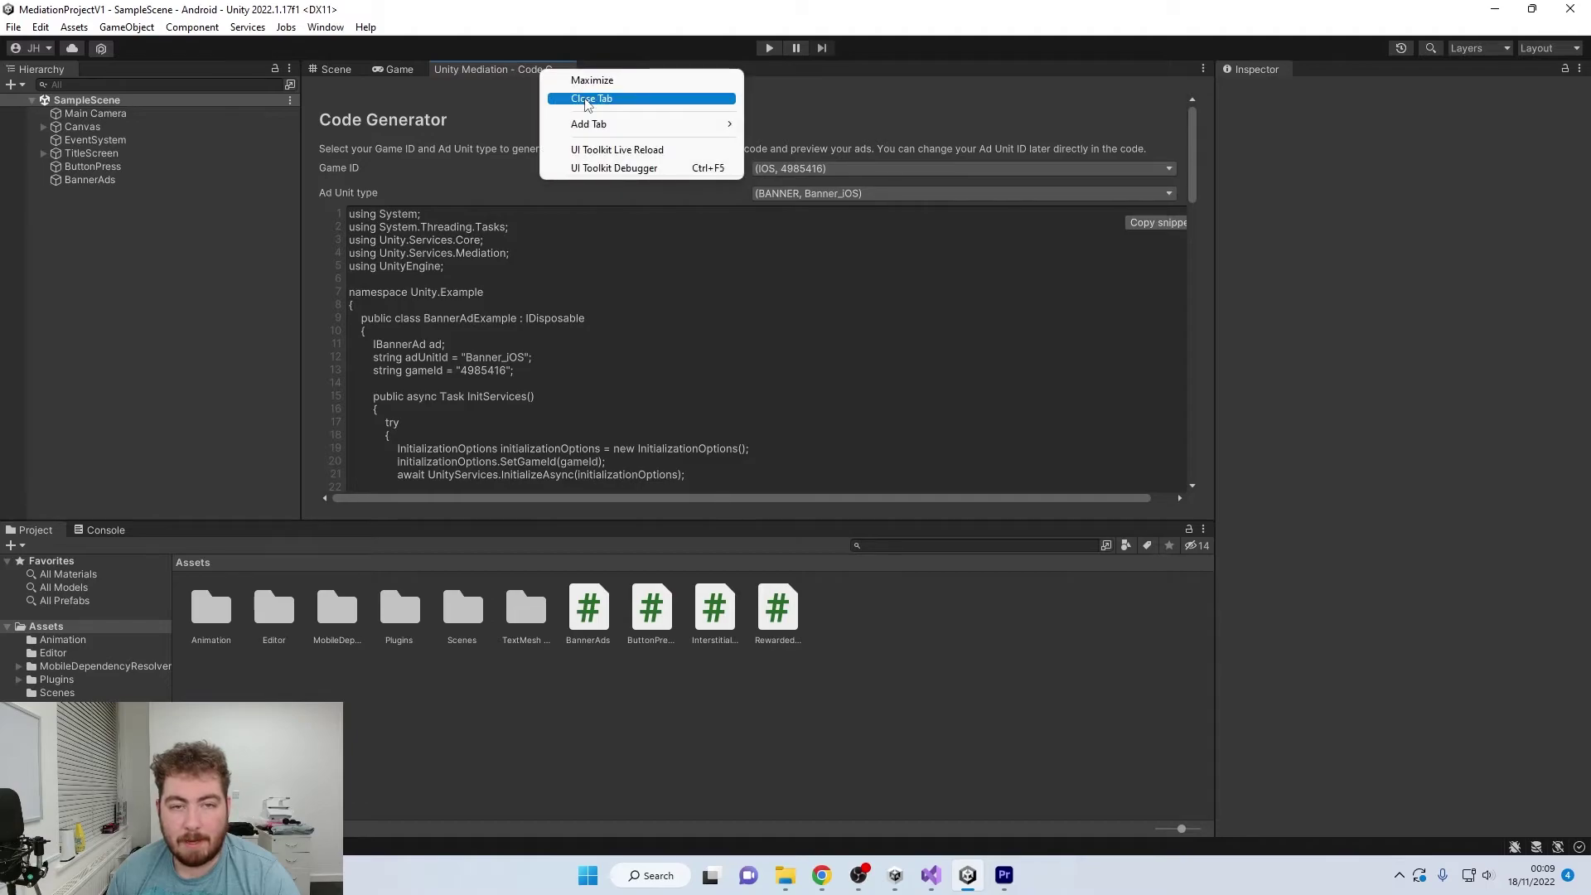
left_click(580, 97)
left_click(41, 27)
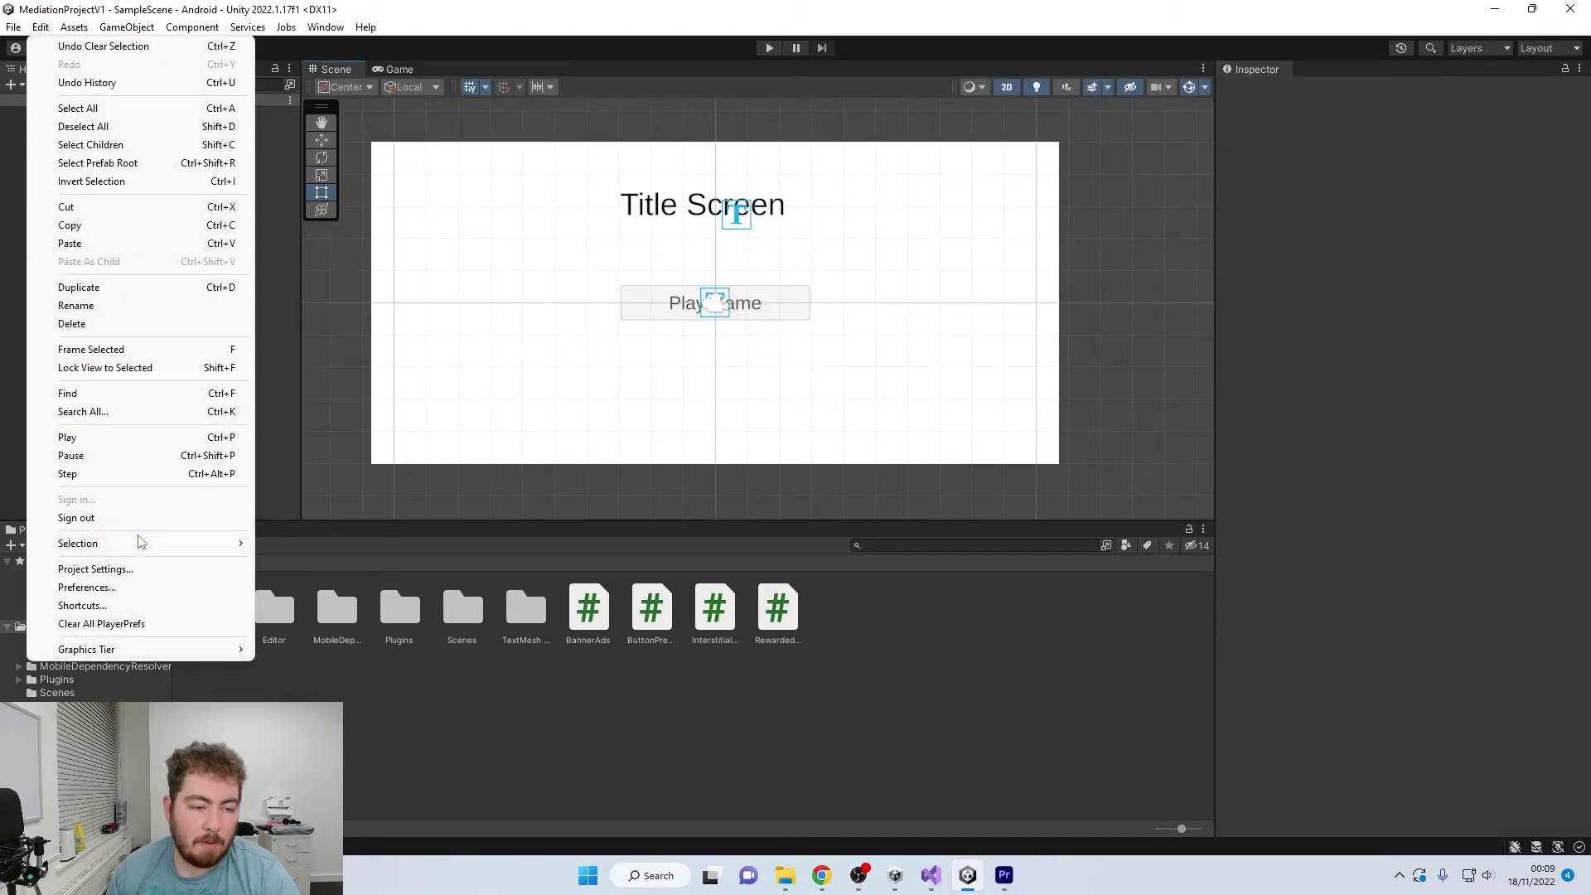
left_click(145, 570)
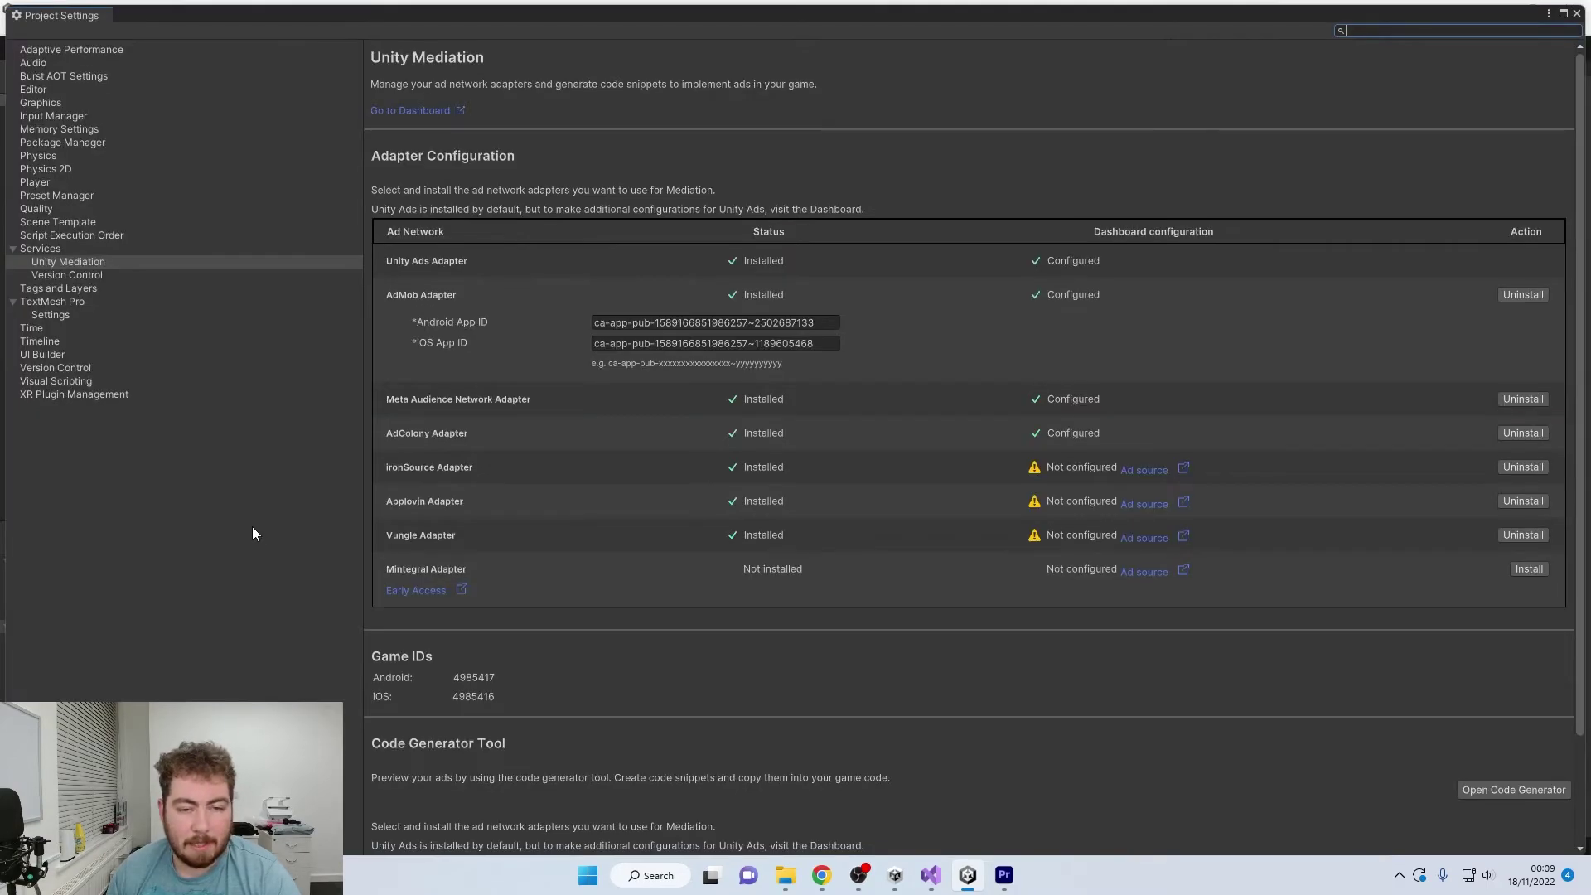
left_click(51, 249)
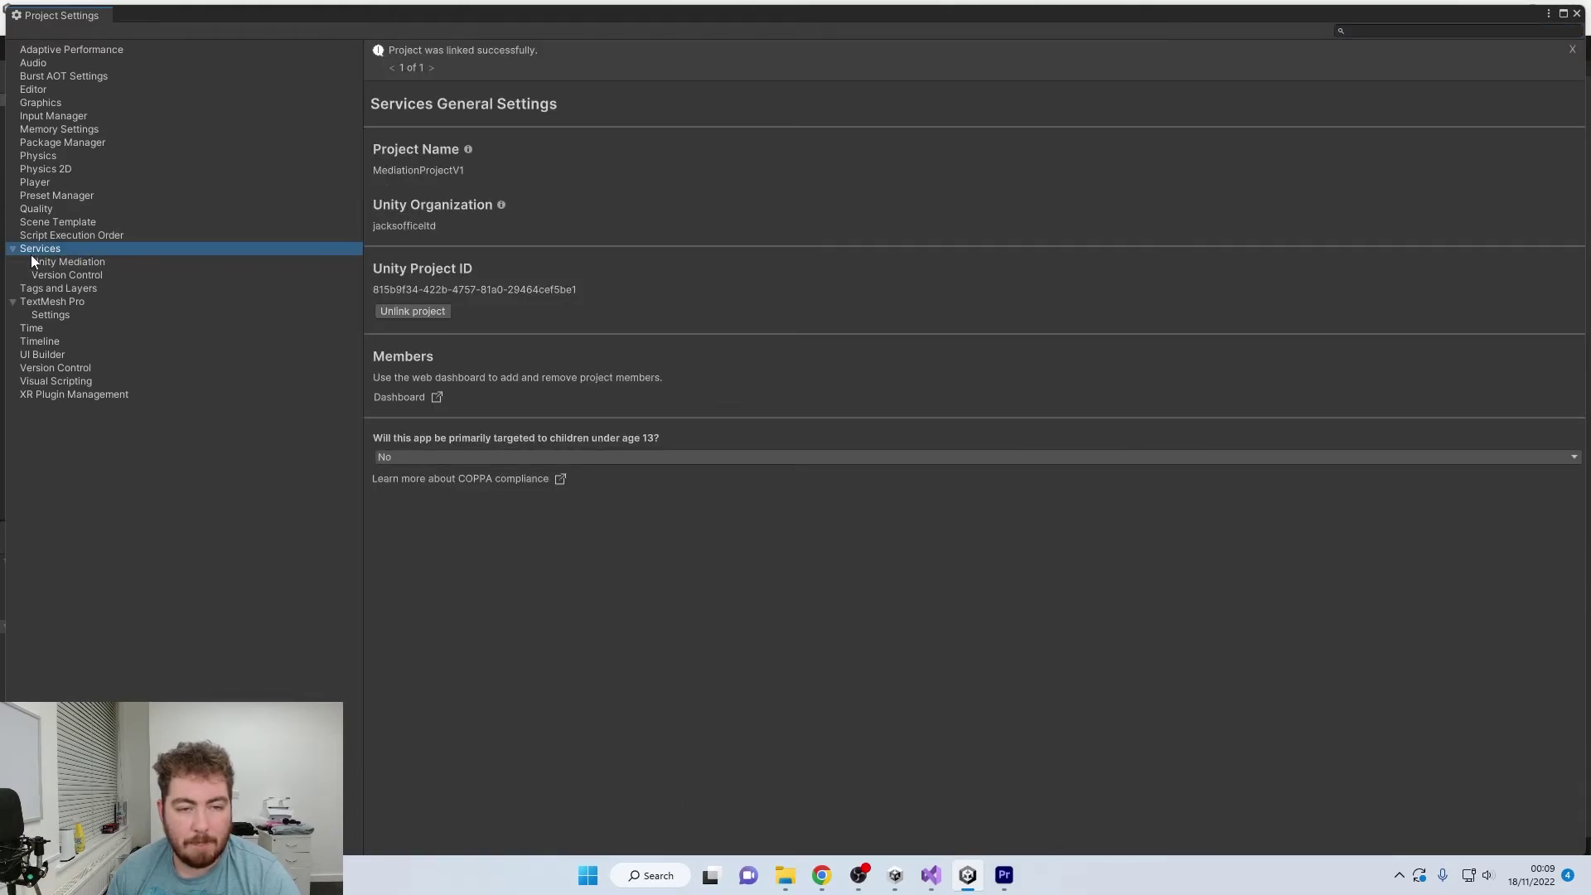
left_click(412, 312)
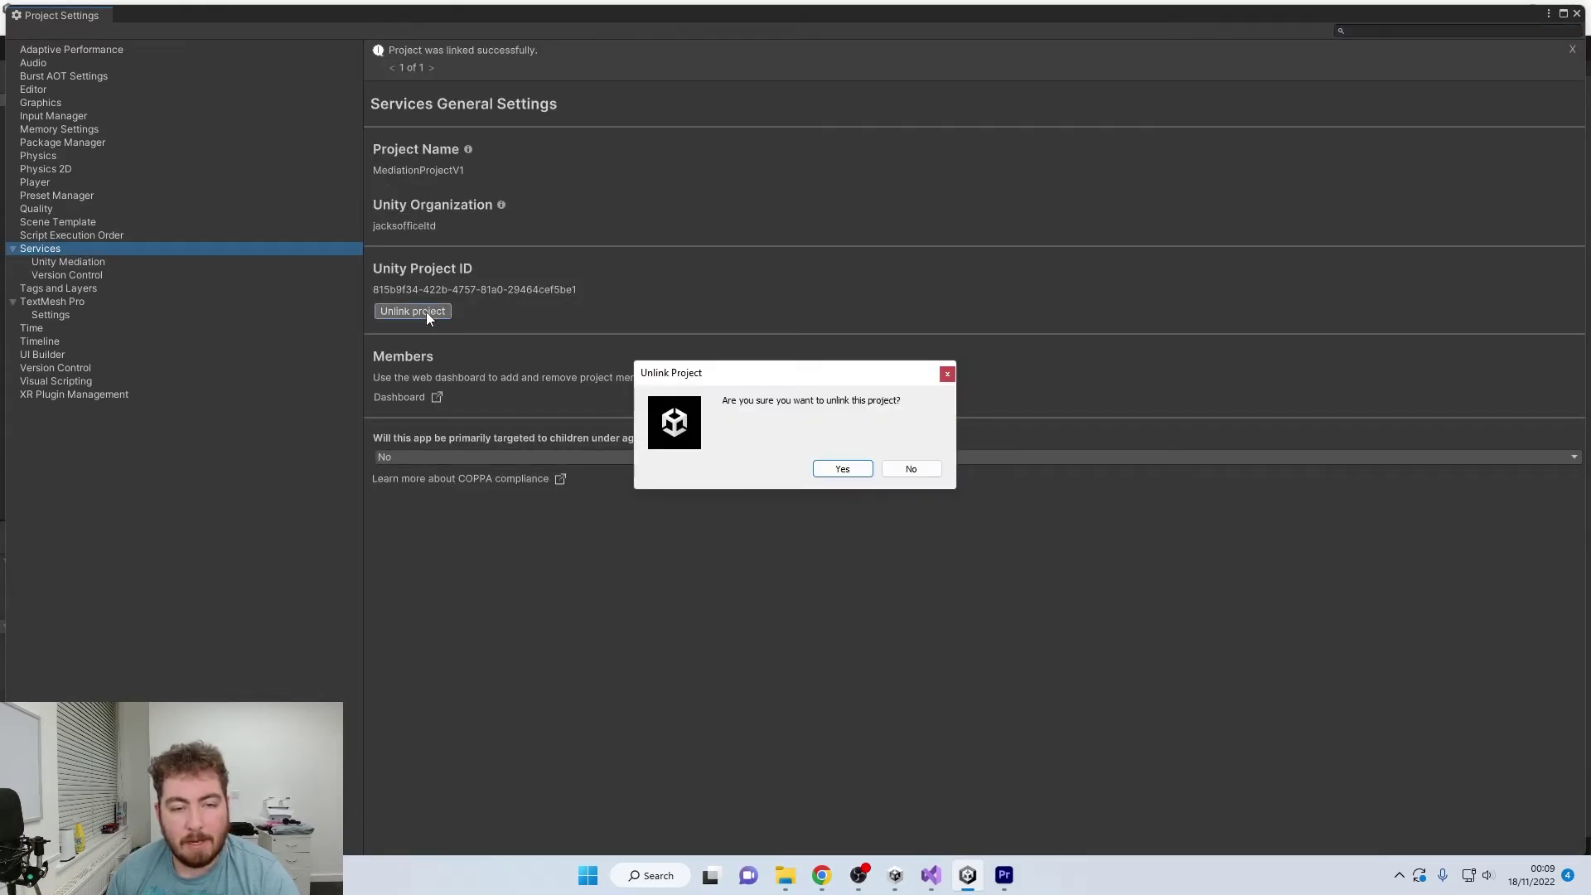
left_click(843, 469)
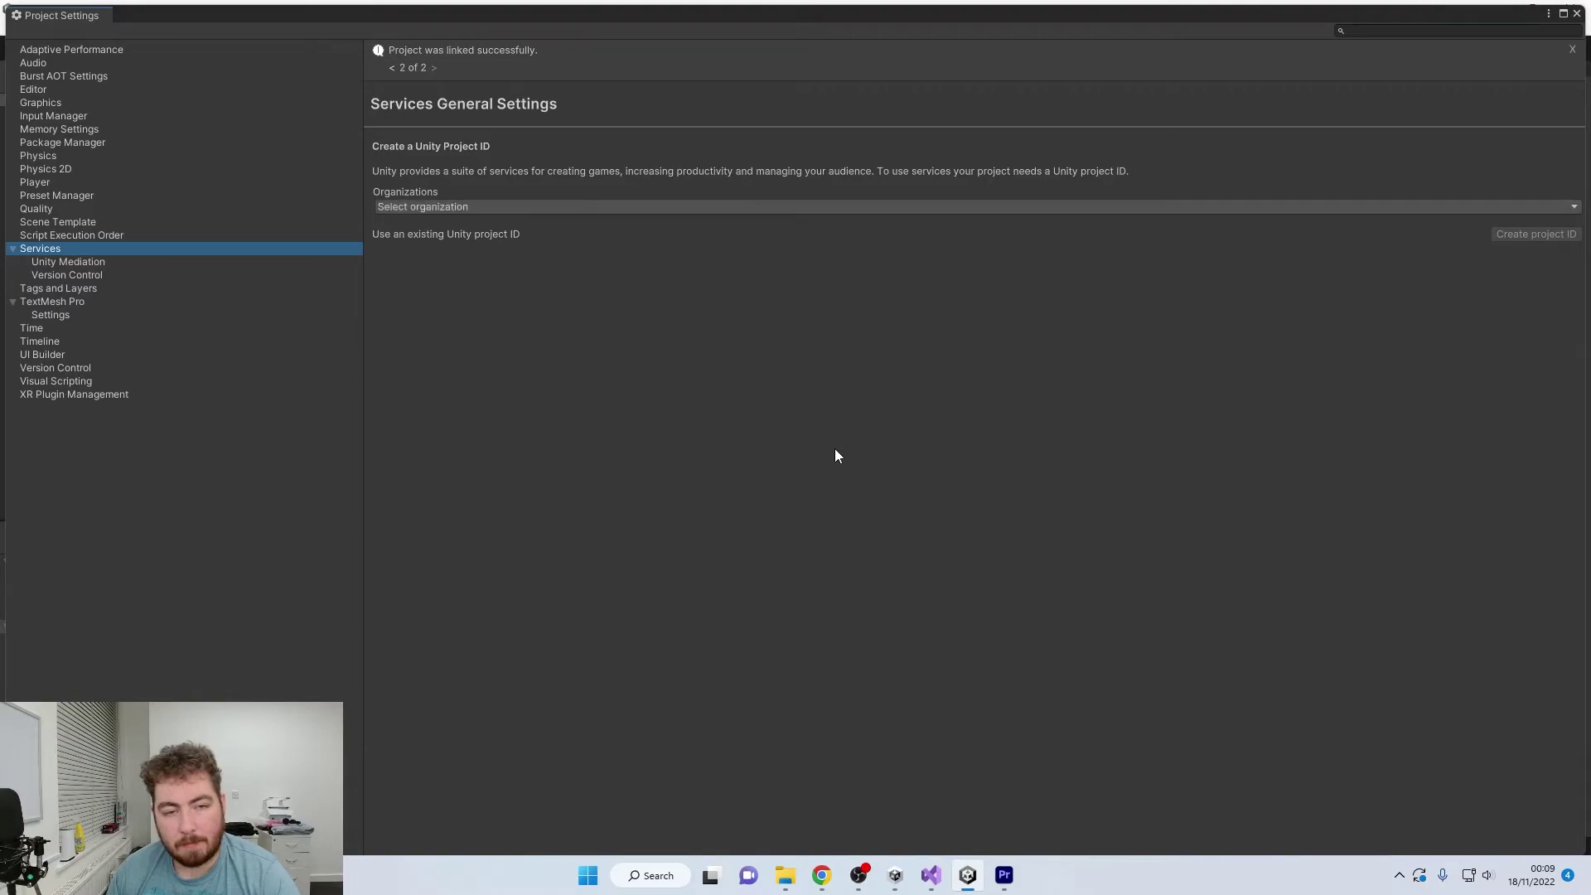
Link the project to the MediationRepairV1 dashboard project ID and return to Unity Mediation settings.
left_click(444, 235)
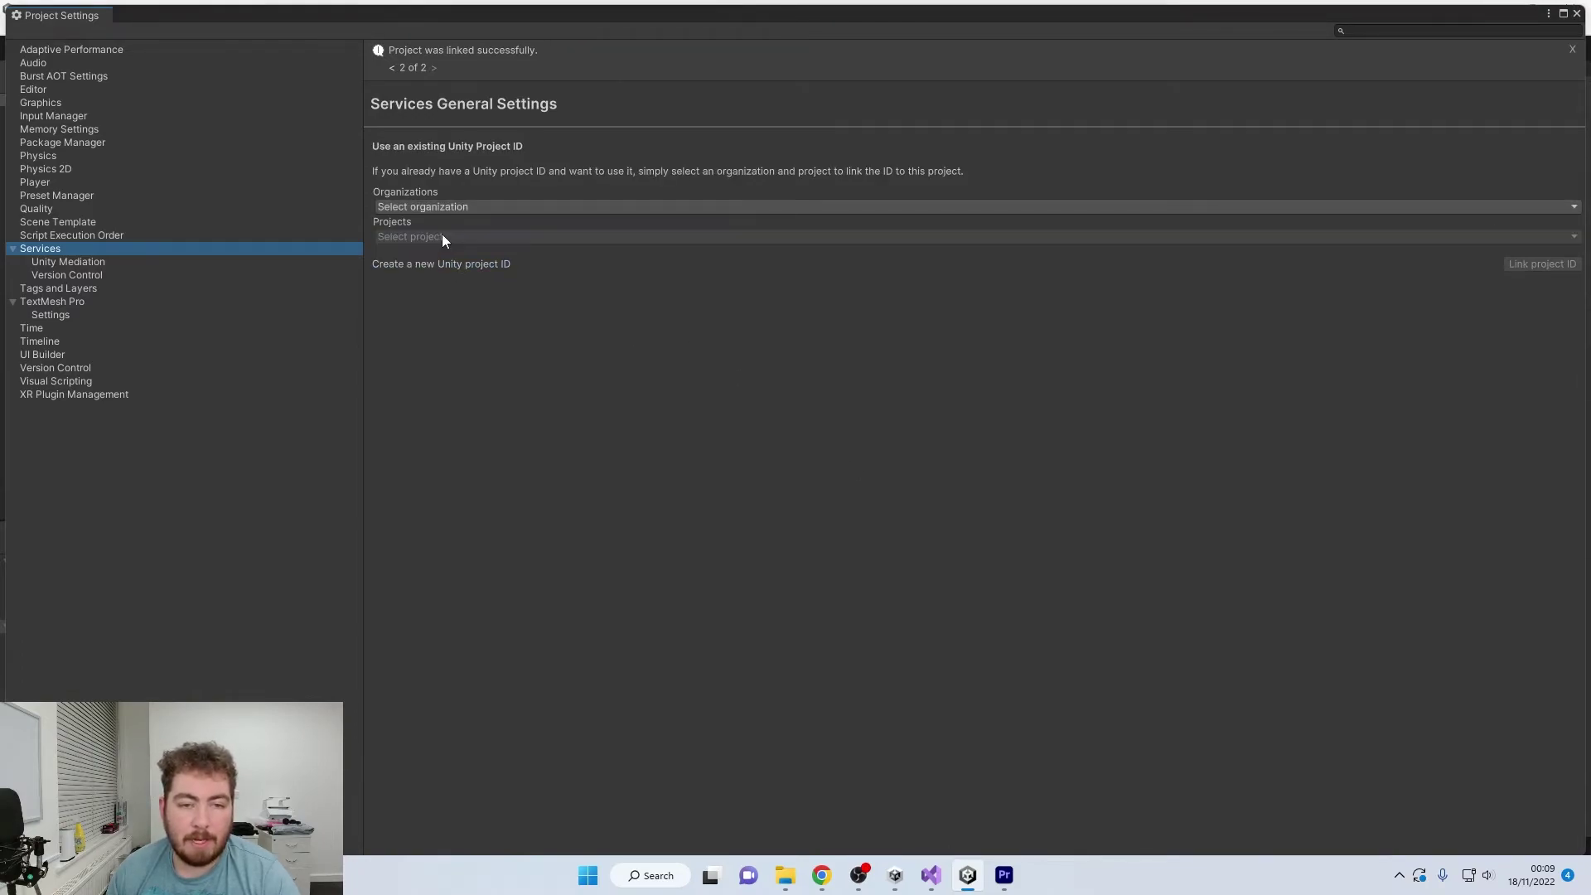
left_click(485, 208)
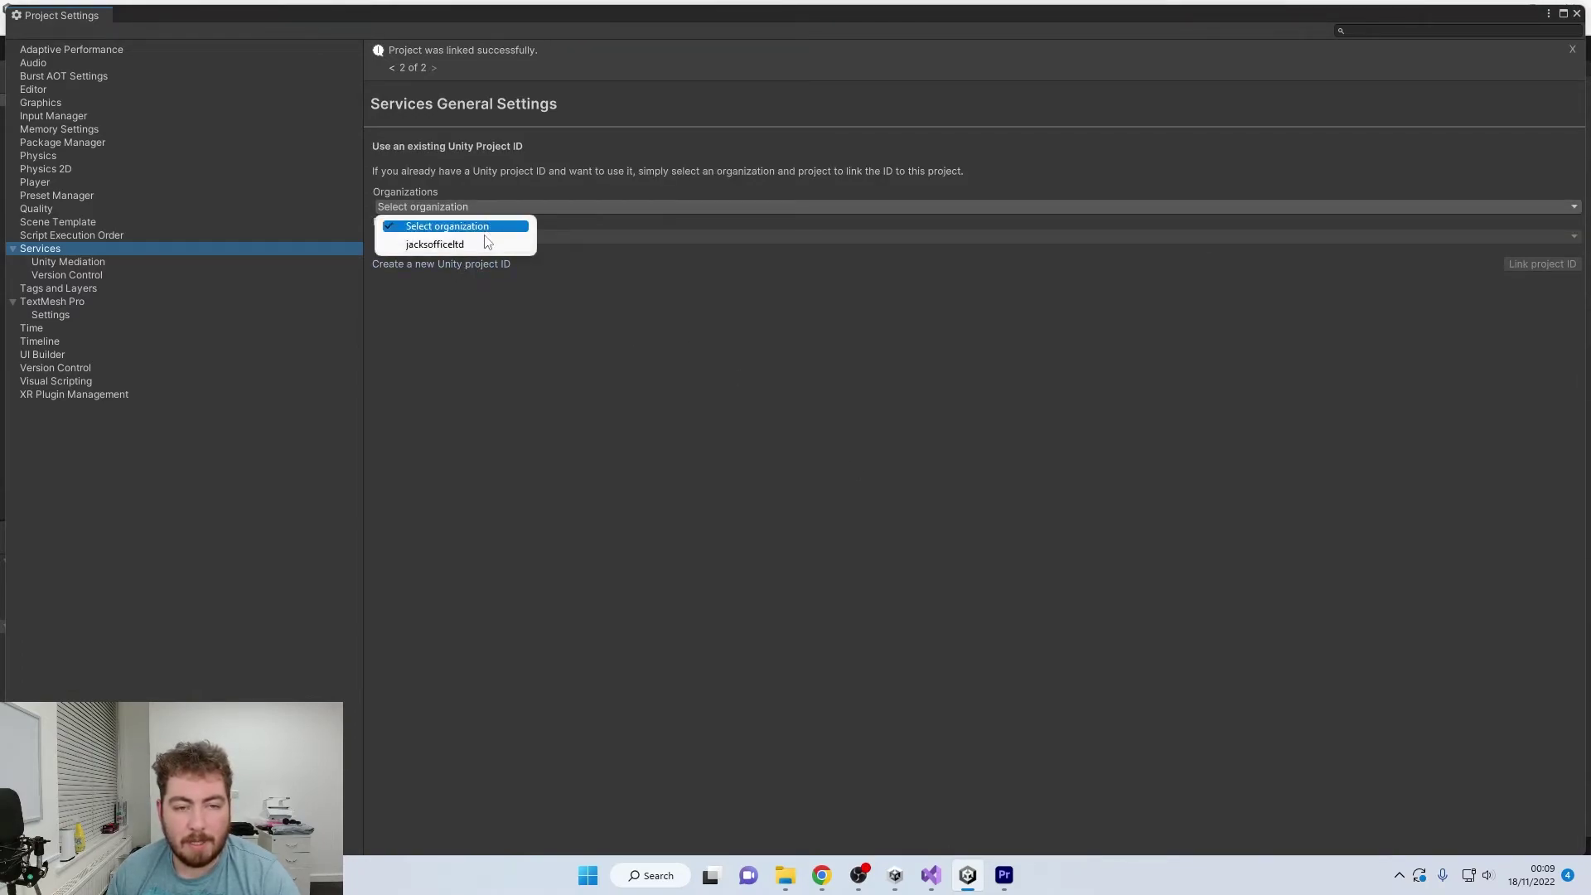
left_click(485, 245)
left_click(484, 239)
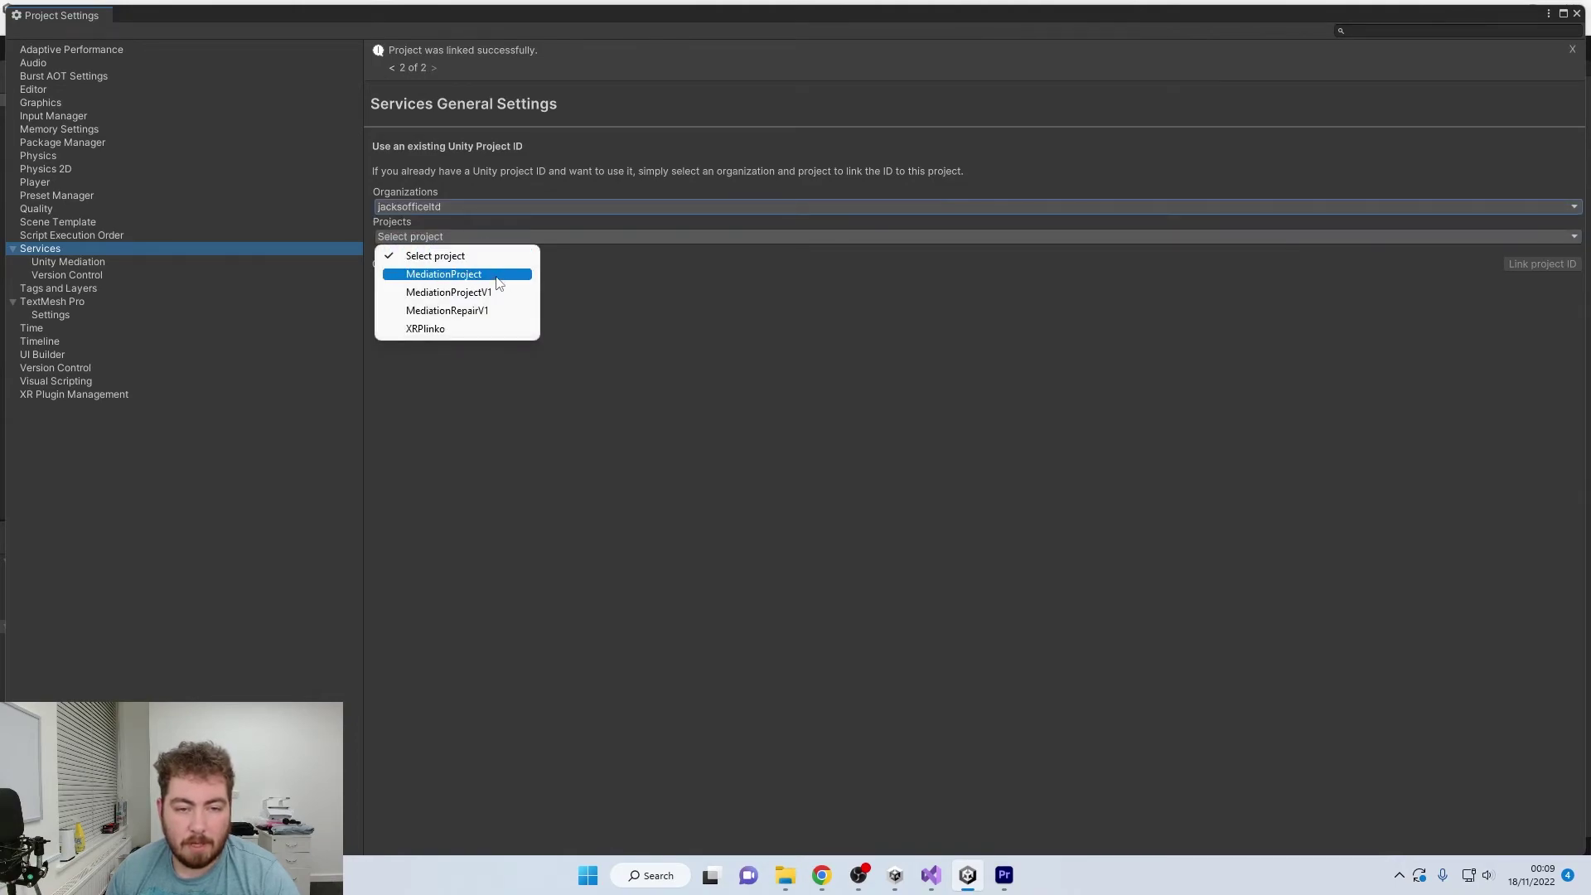
left_click(498, 311)
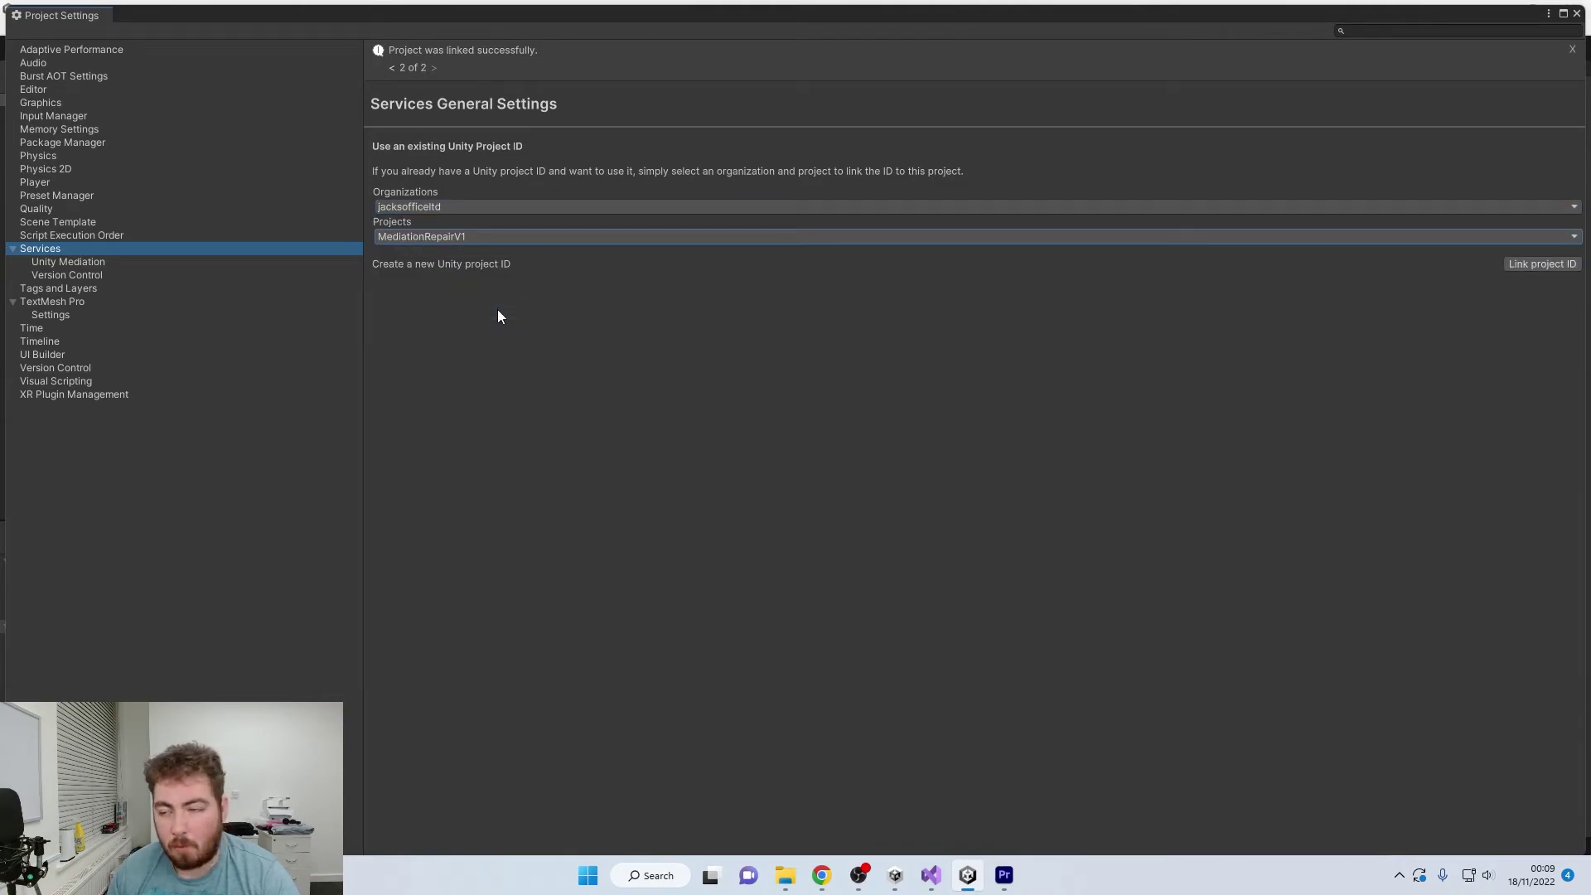
left_click(1541, 264)
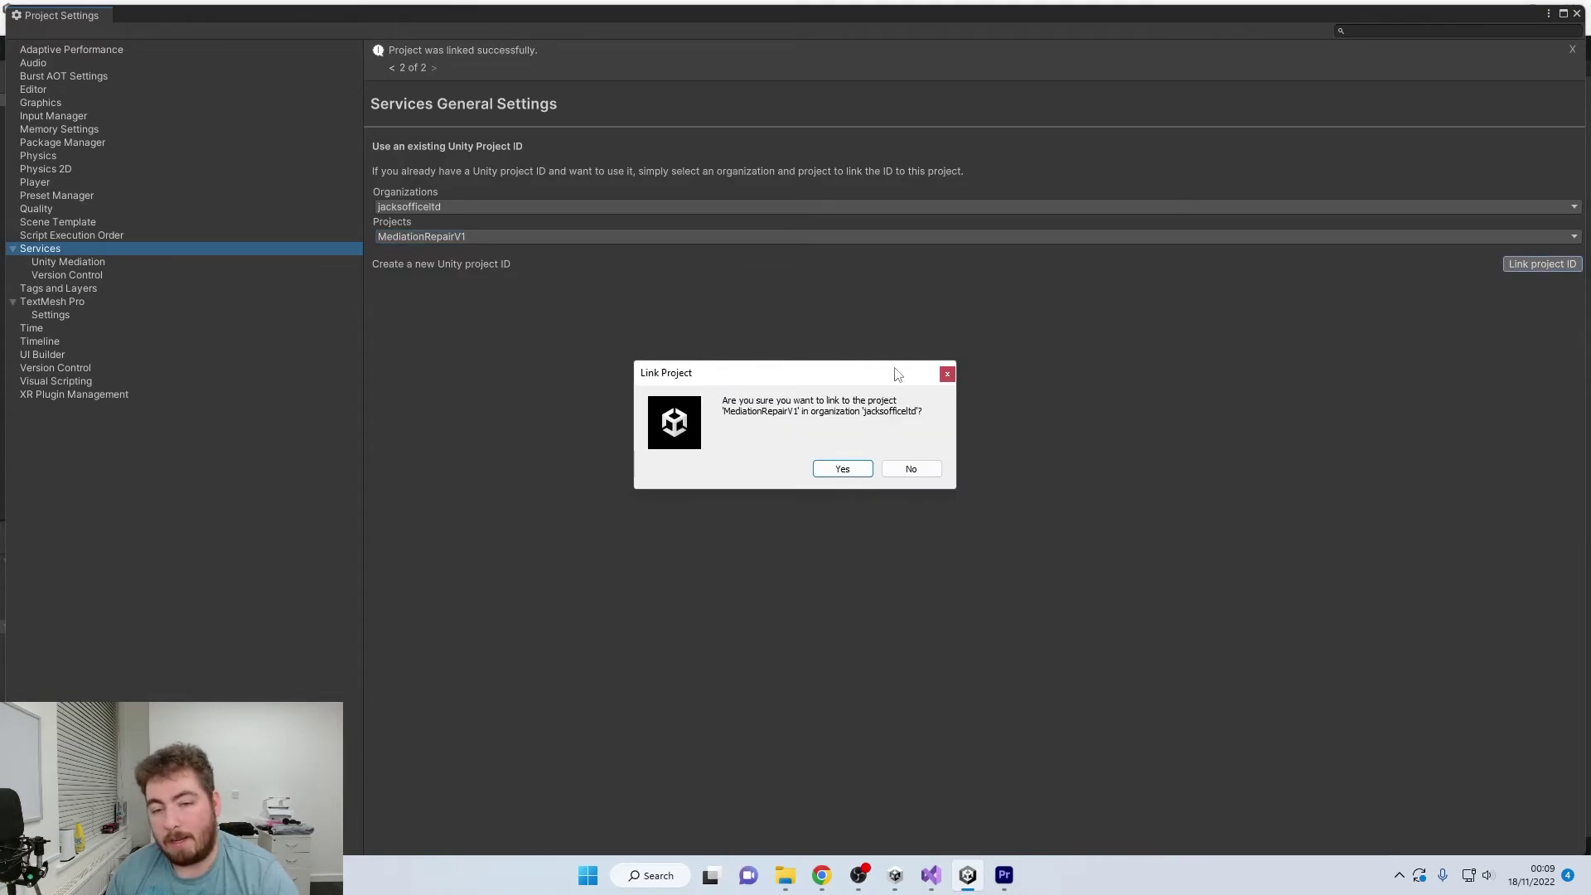
left_click(839, 470)
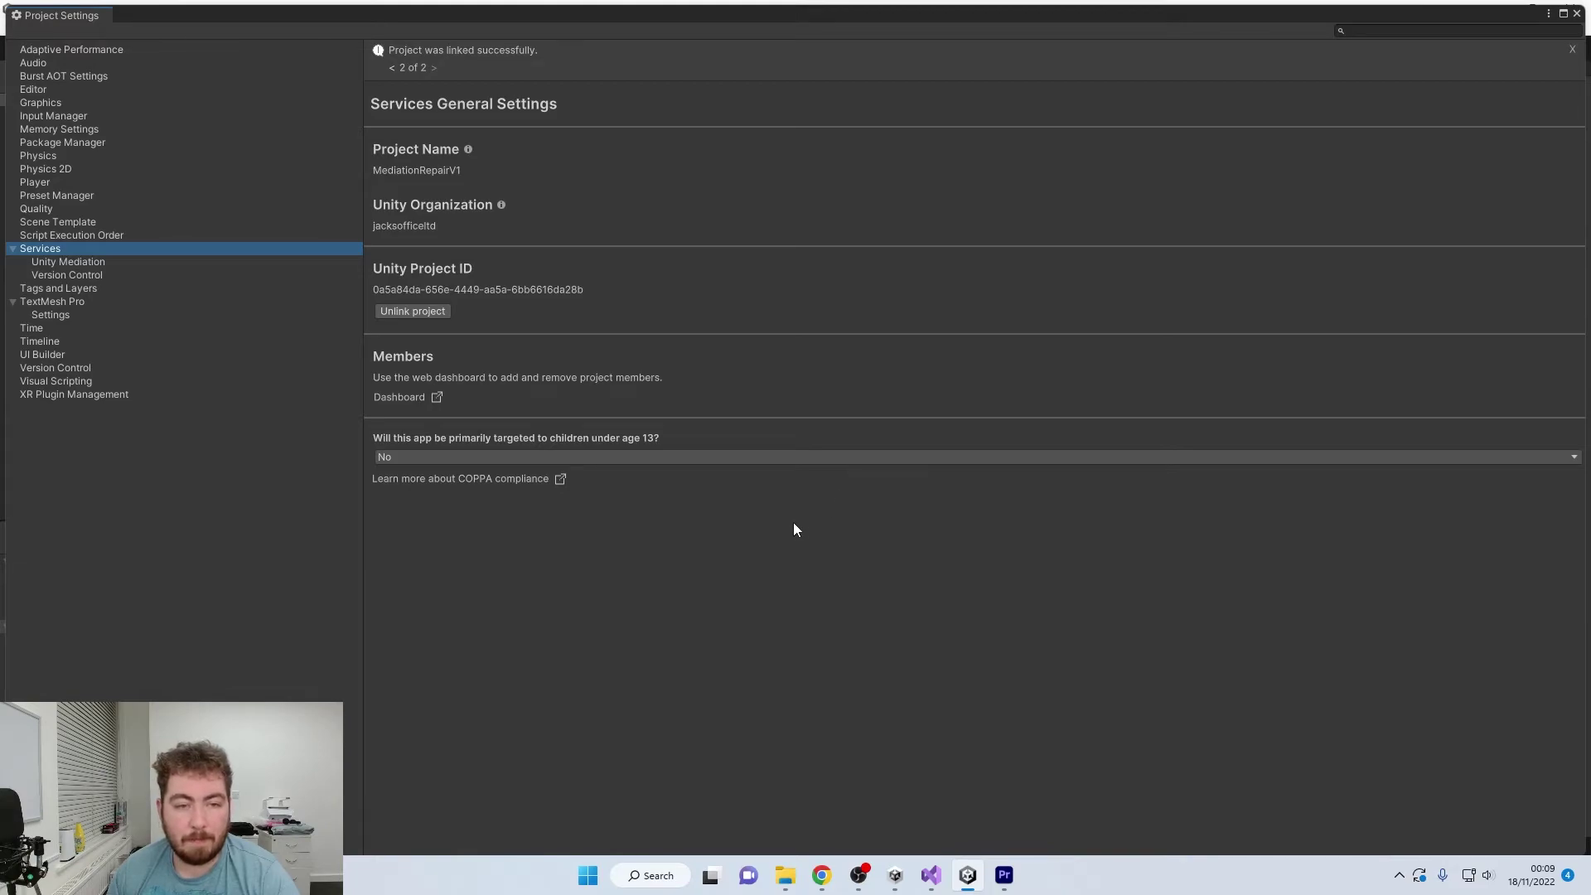
left_click(87, 261)
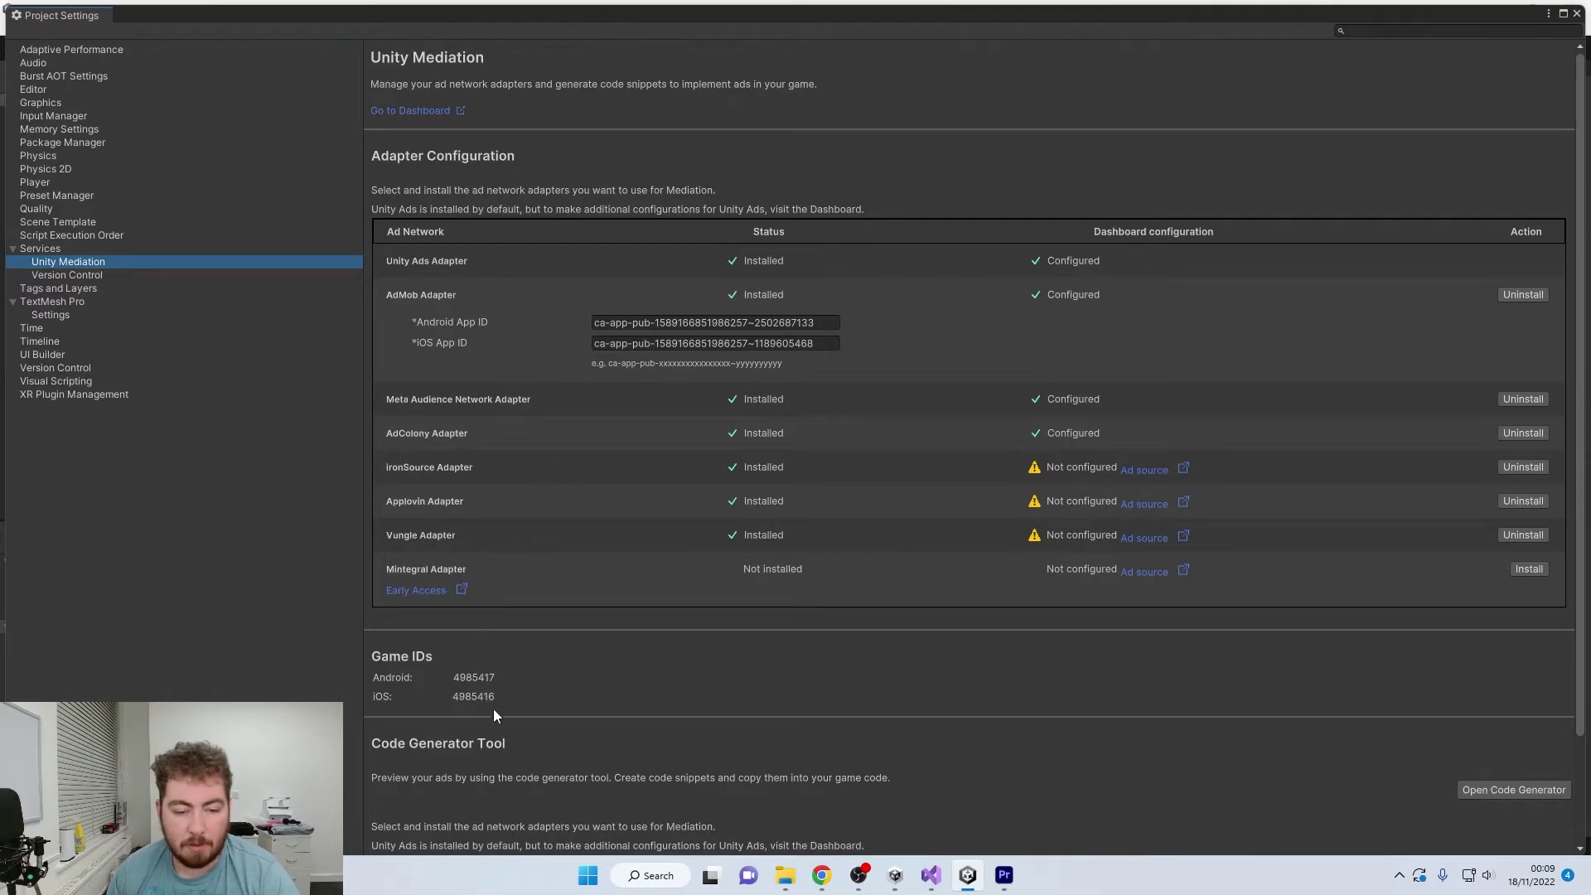
Reload the Unity Mediation settings and open the Code Generator.
left_click(77, 275)
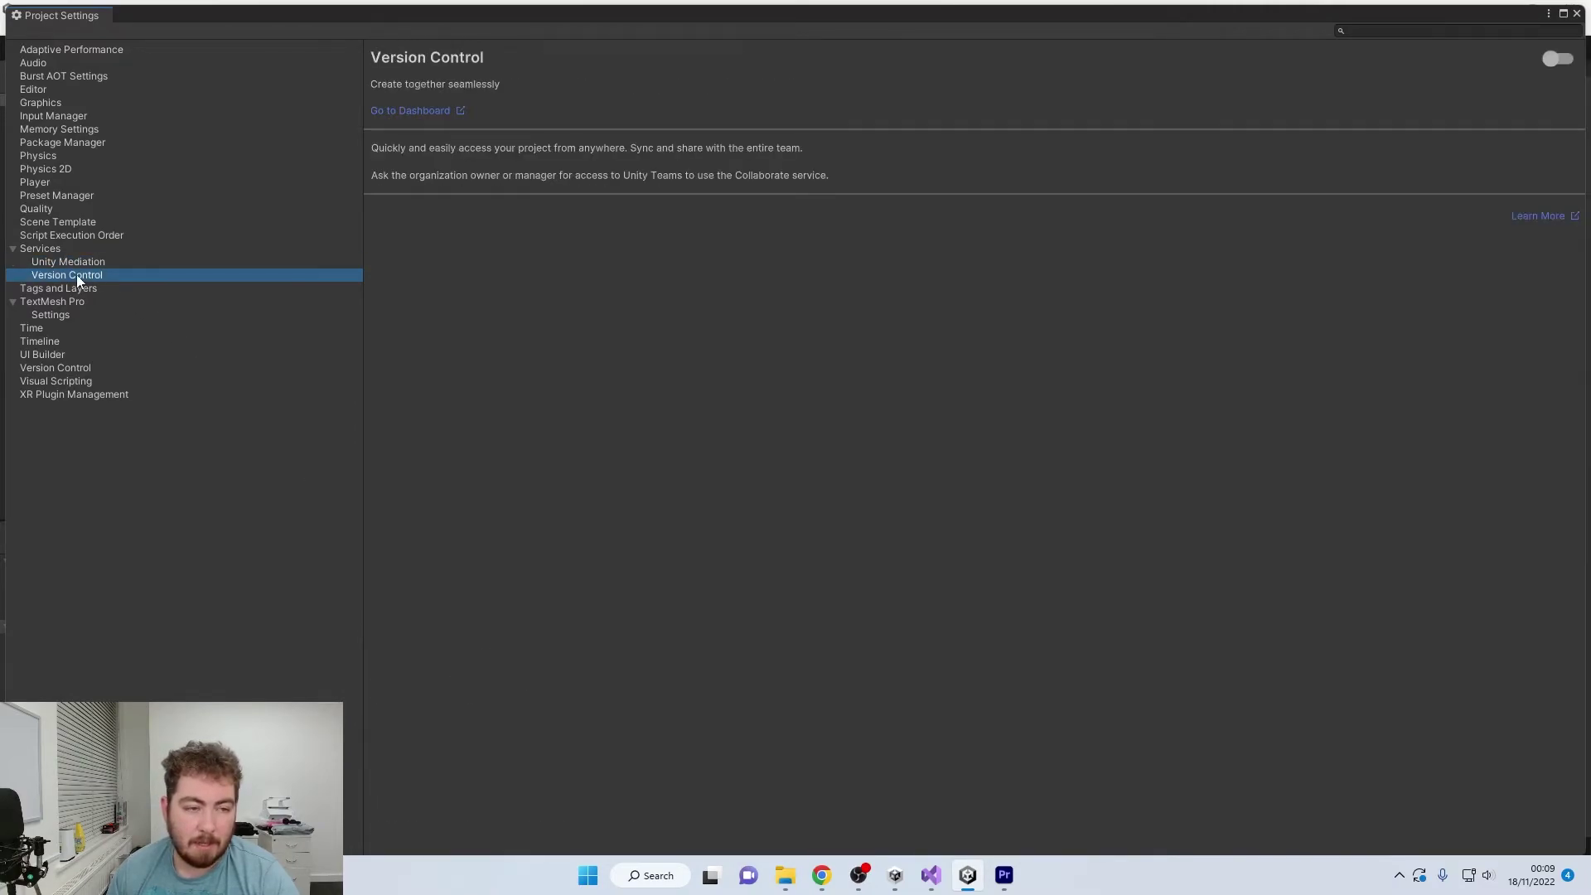
left_click(82, 262)
left_click(69, 274)
left_click(73, 262)
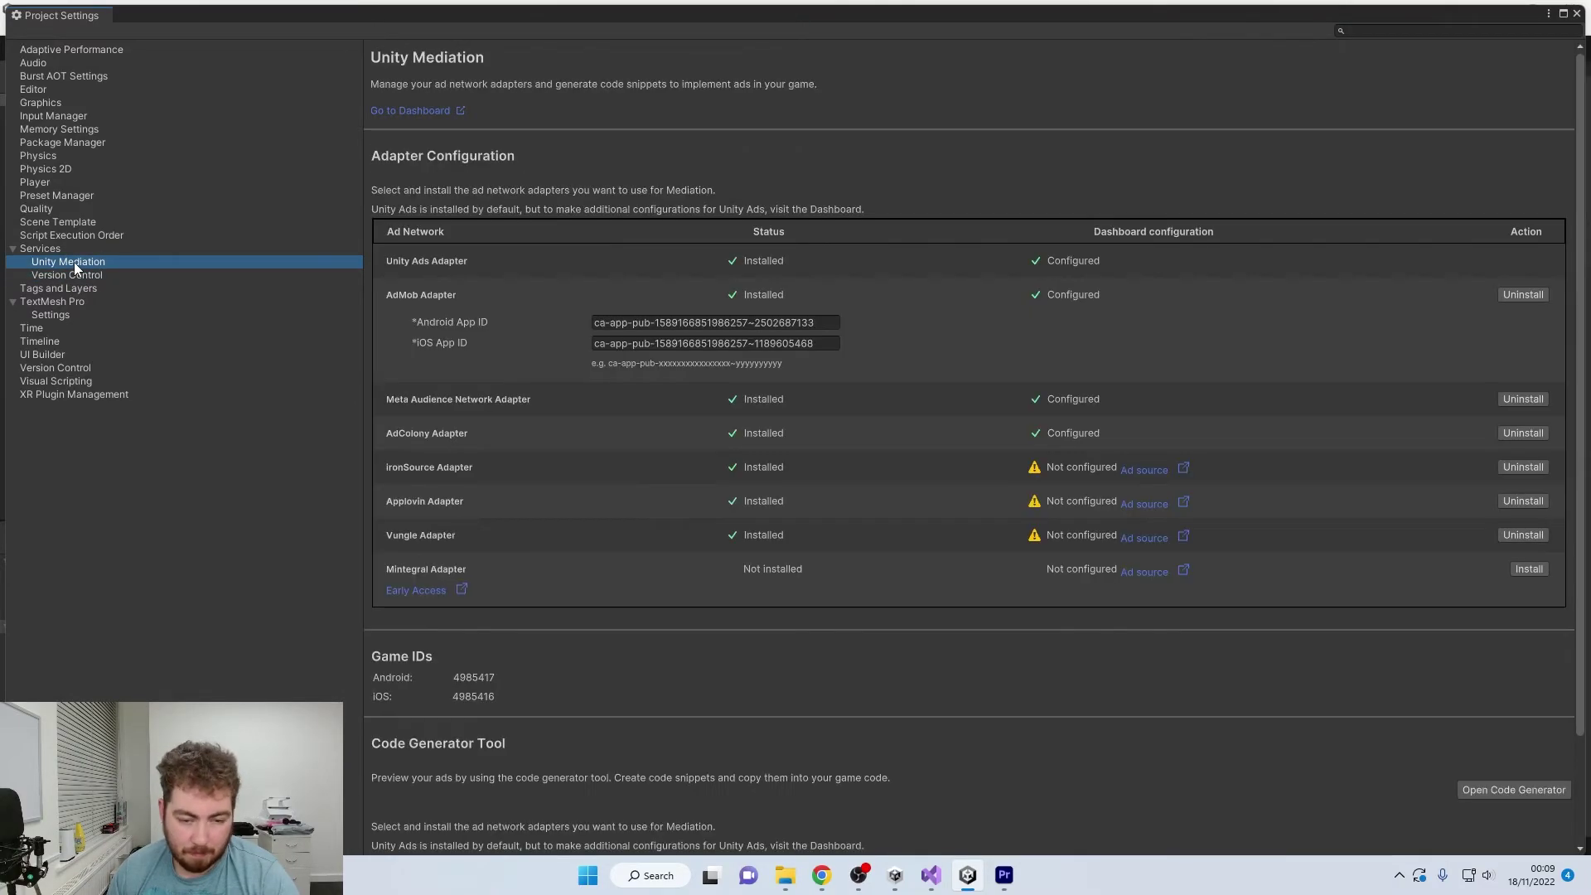
scroll(513, 630, "down", 3)
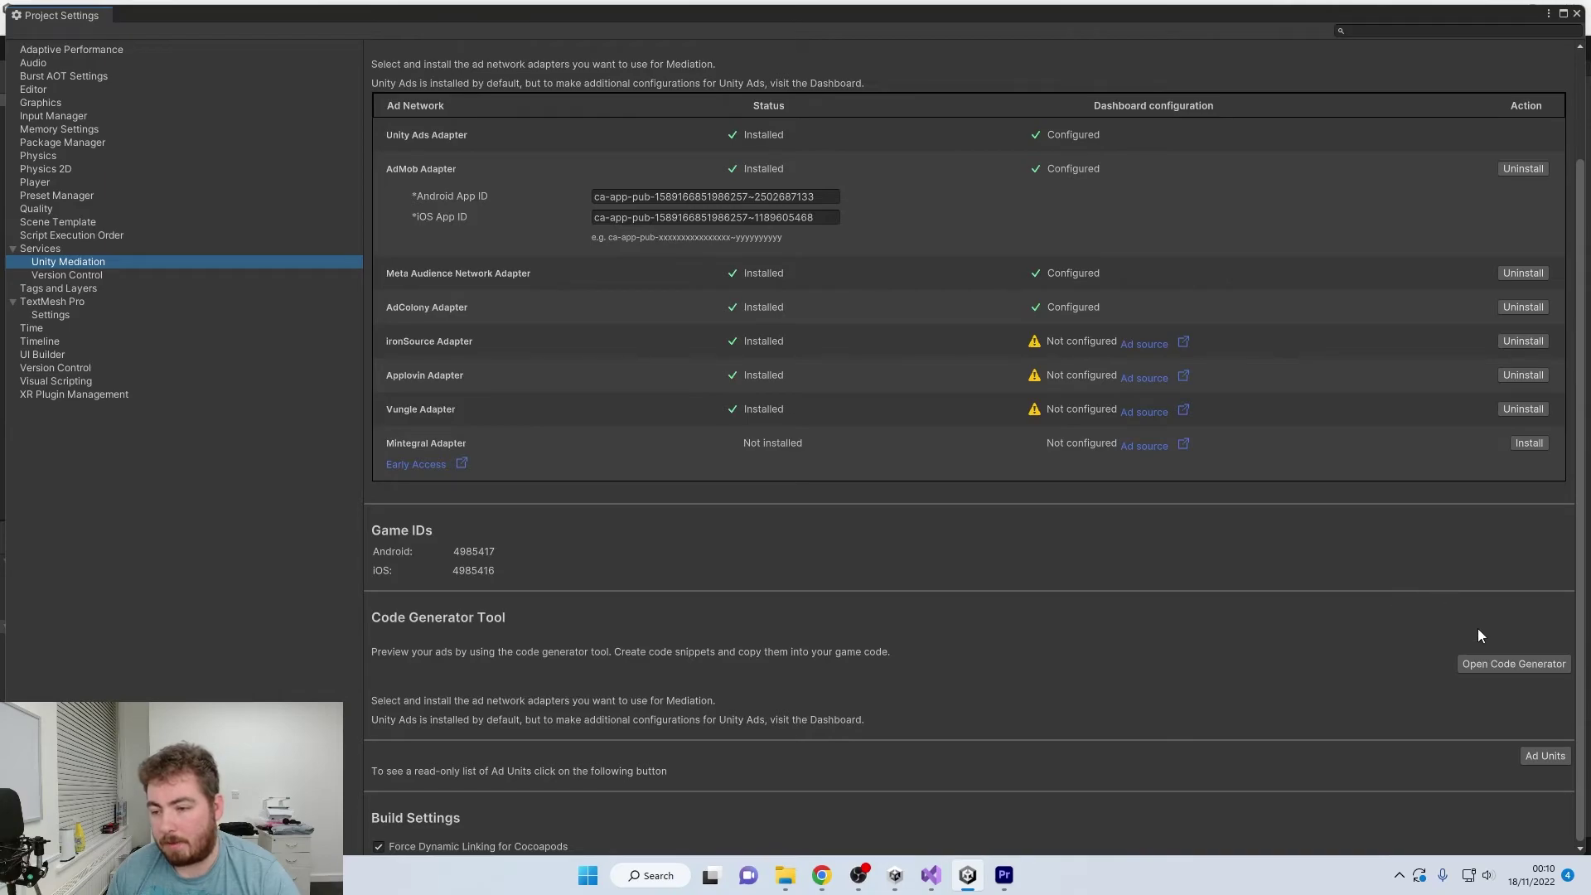
left_click(1488, 667)
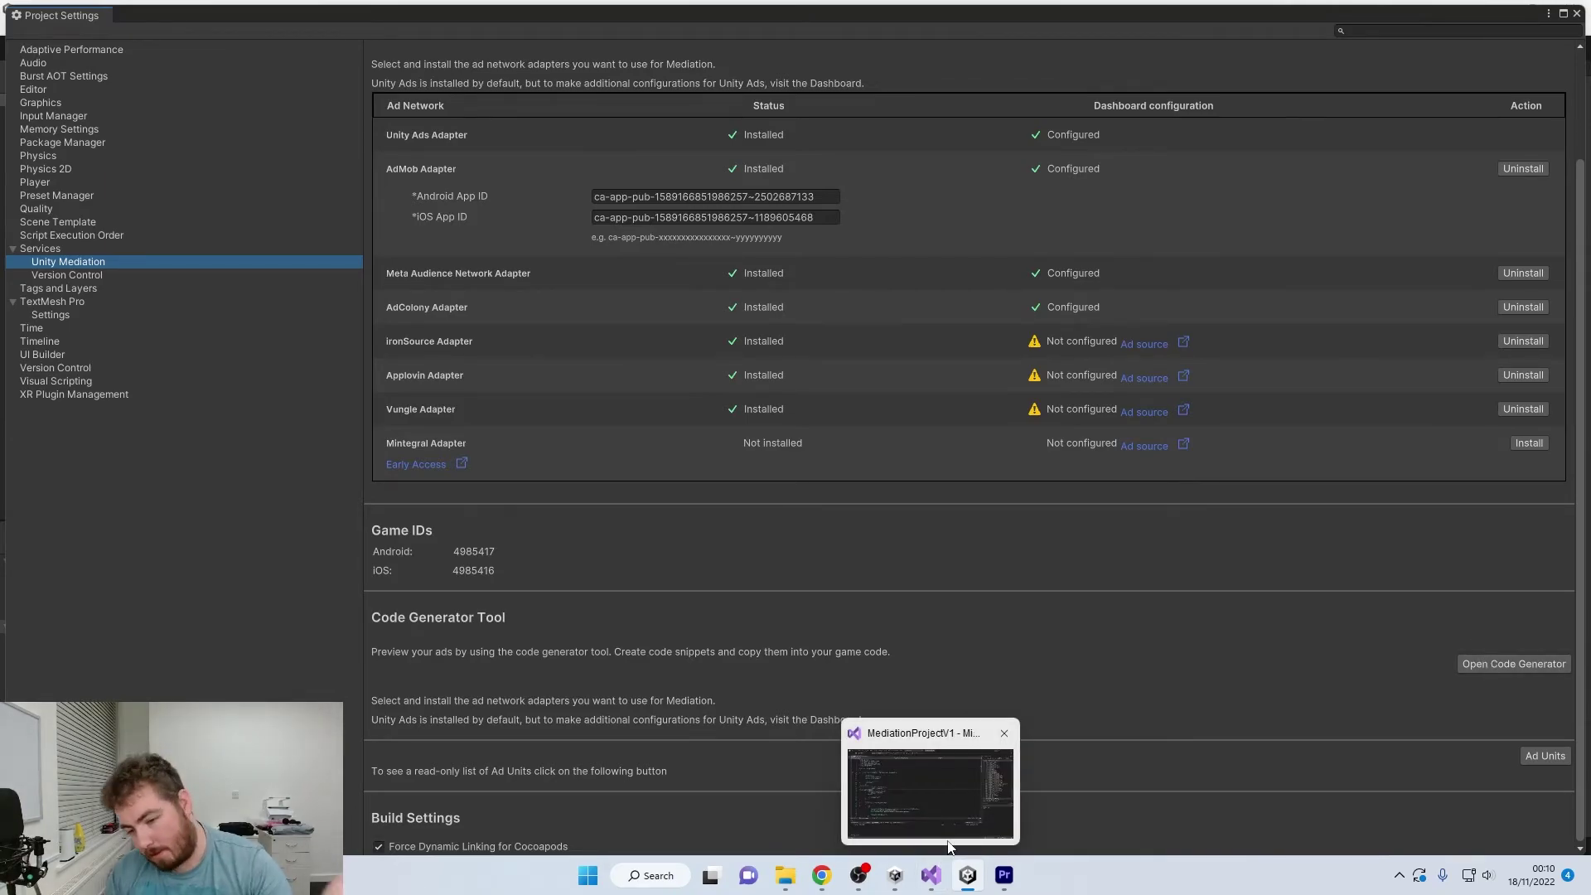
left_click(1510, 664)
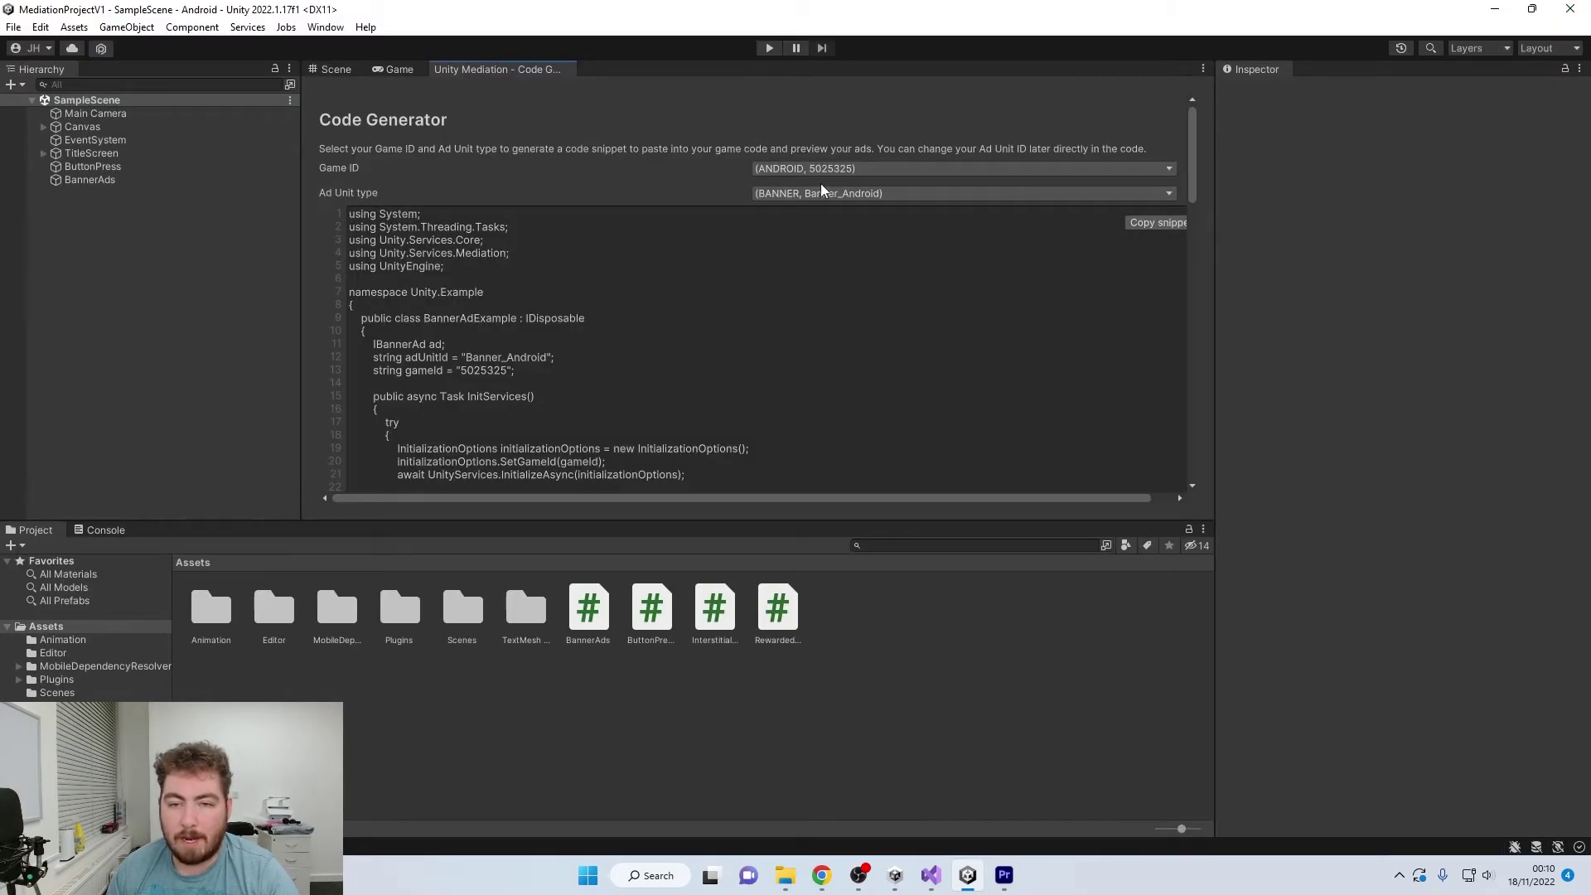
Check game IDs 5025325 (Android) and 5025324 (iOS) and their Banner ad units, ending on Android.
left_click(819, 168)
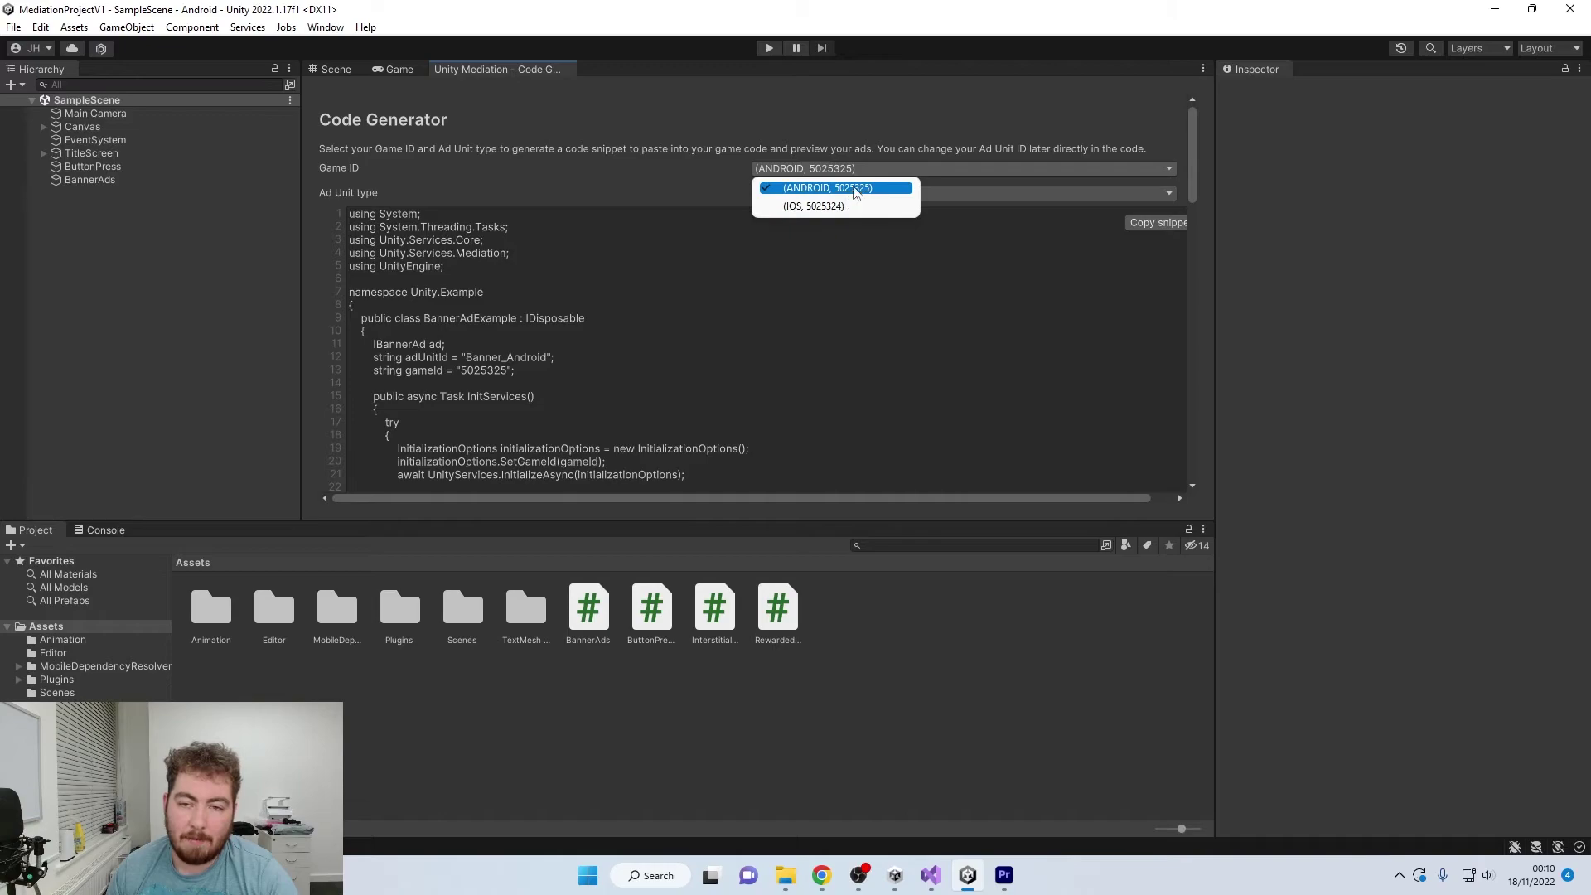
left_click(856, 189)
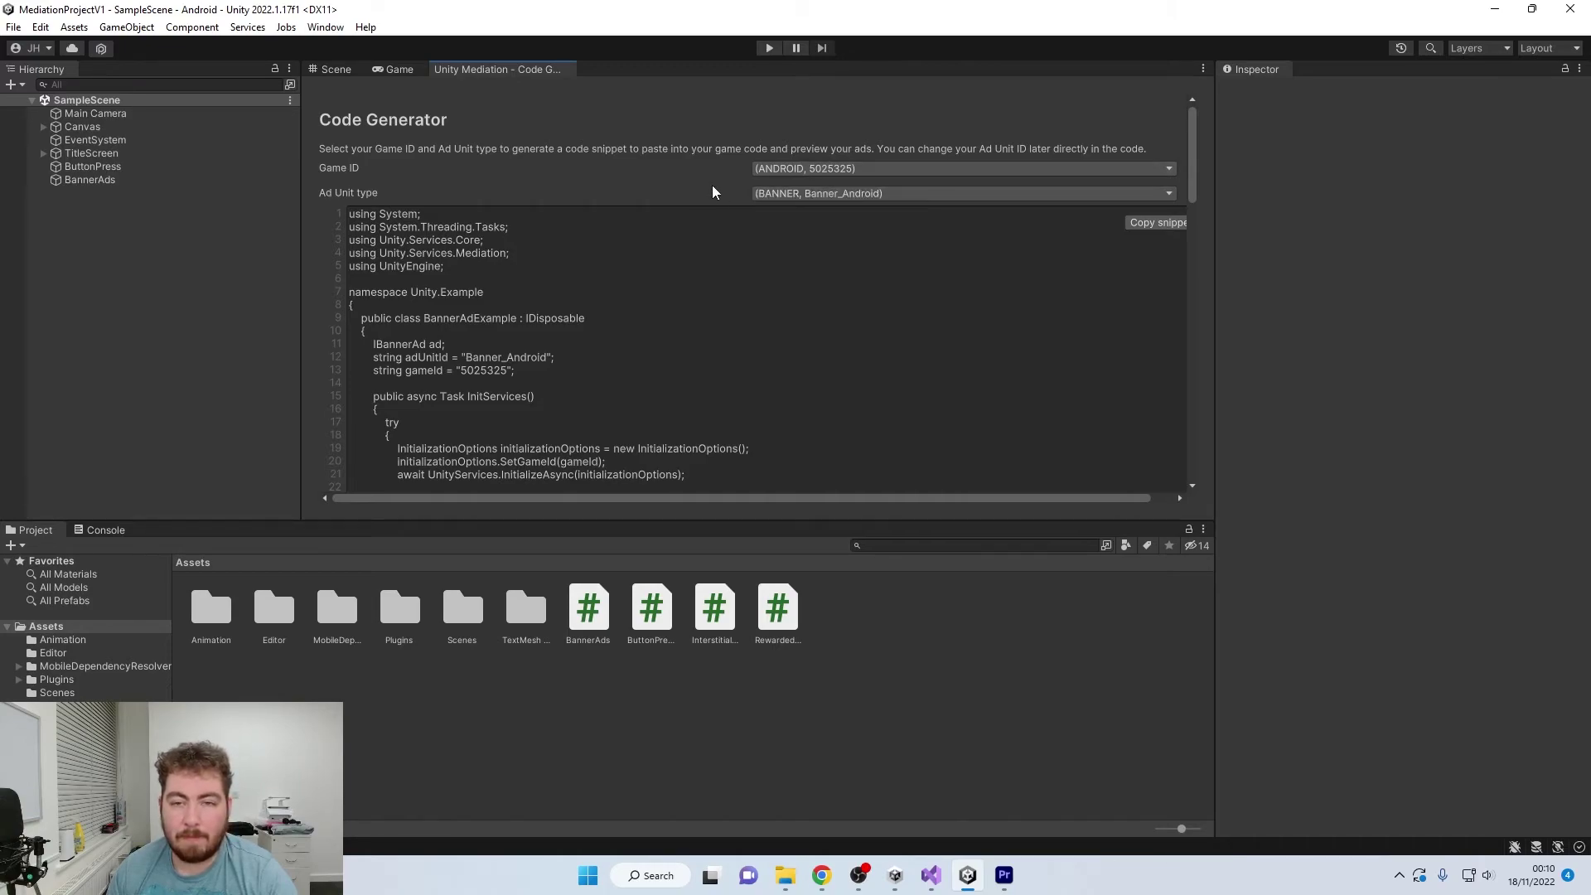
left_click(813, 193)
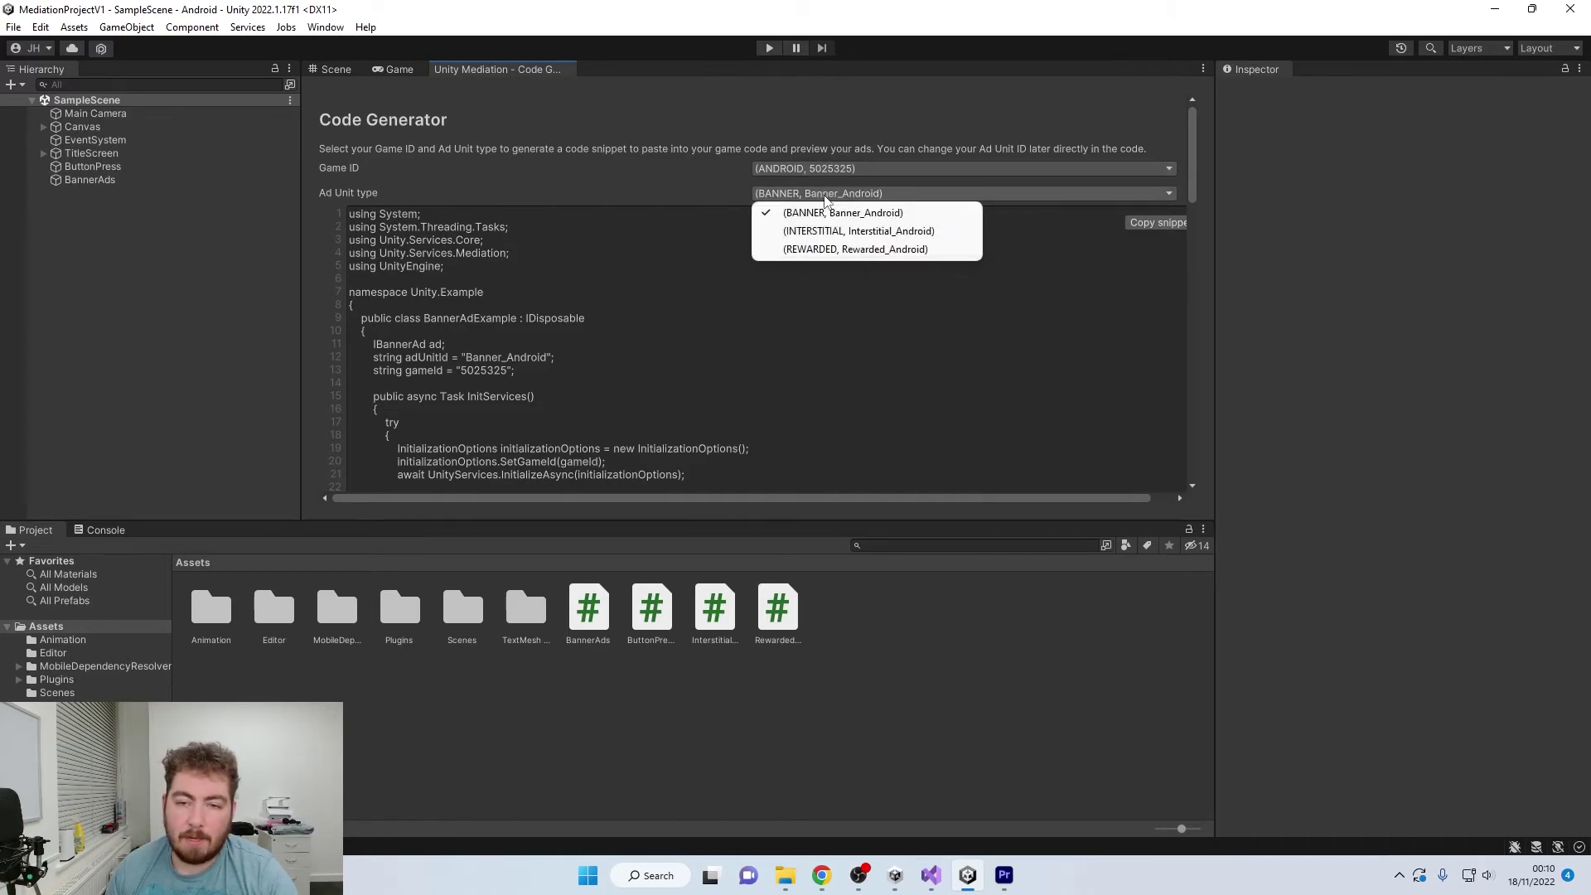
left_click(919, 215)
left_click(893, 170)
left_click(882, 206)
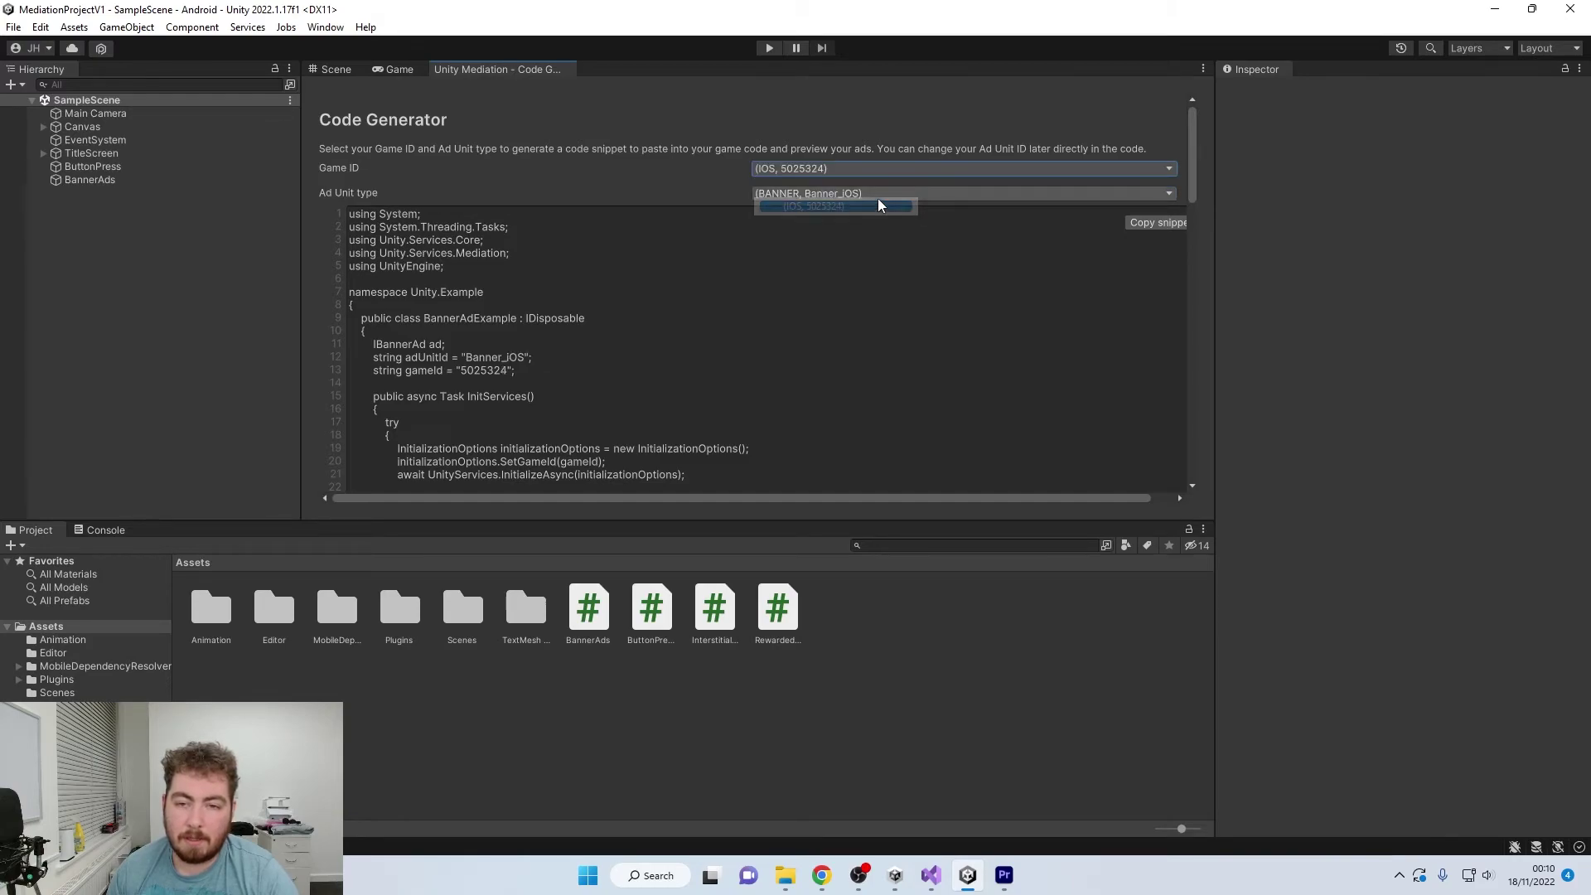
left_click(880, 195)
left_click(864, 170)
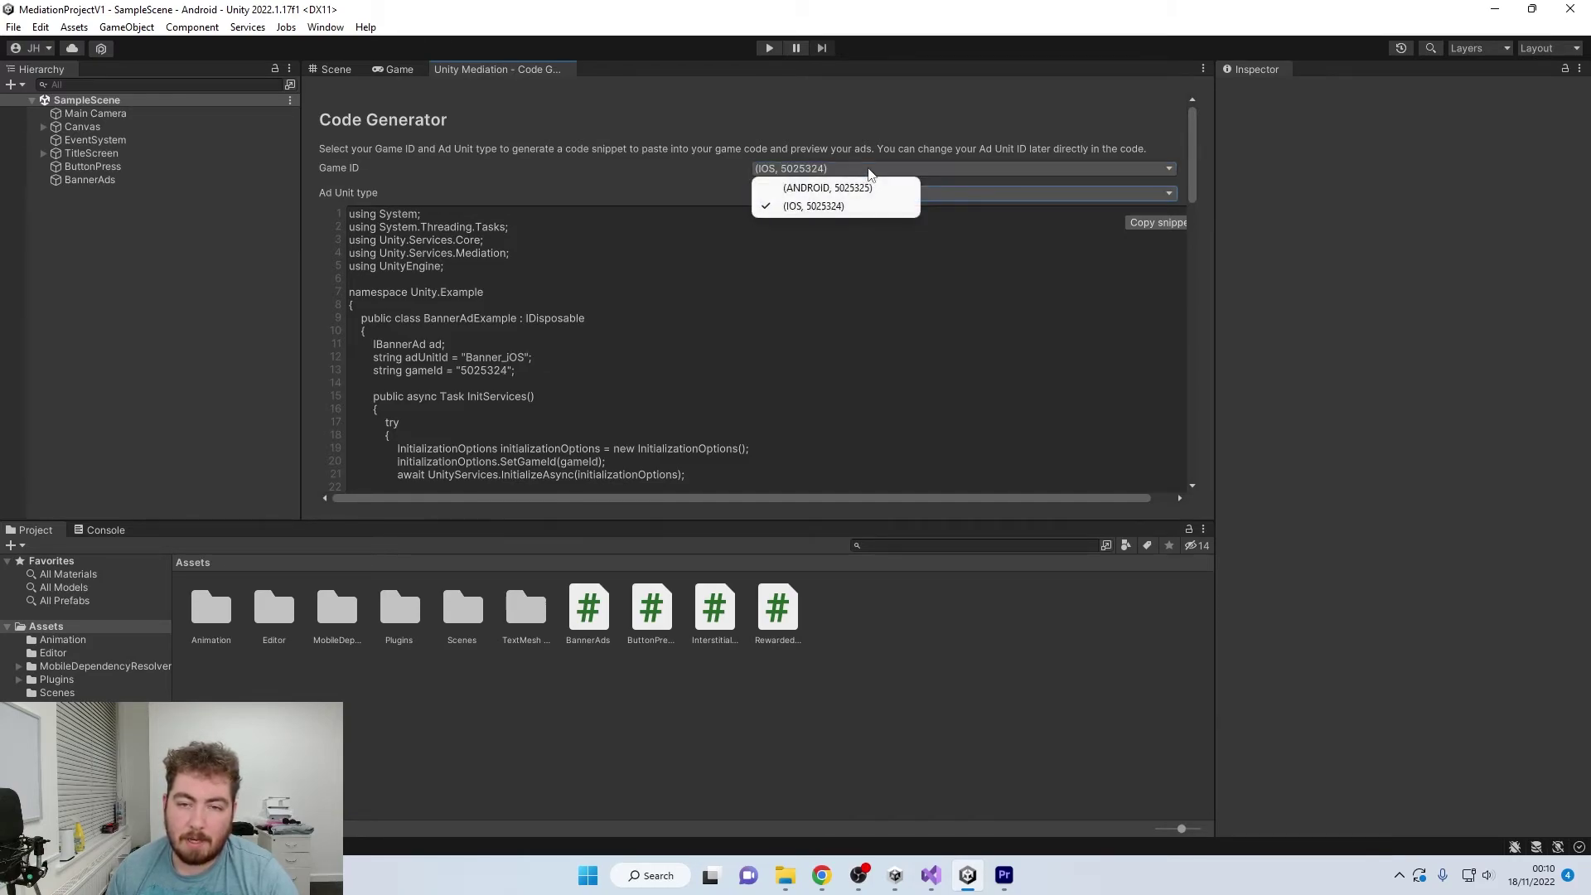
left_click(866, 187)
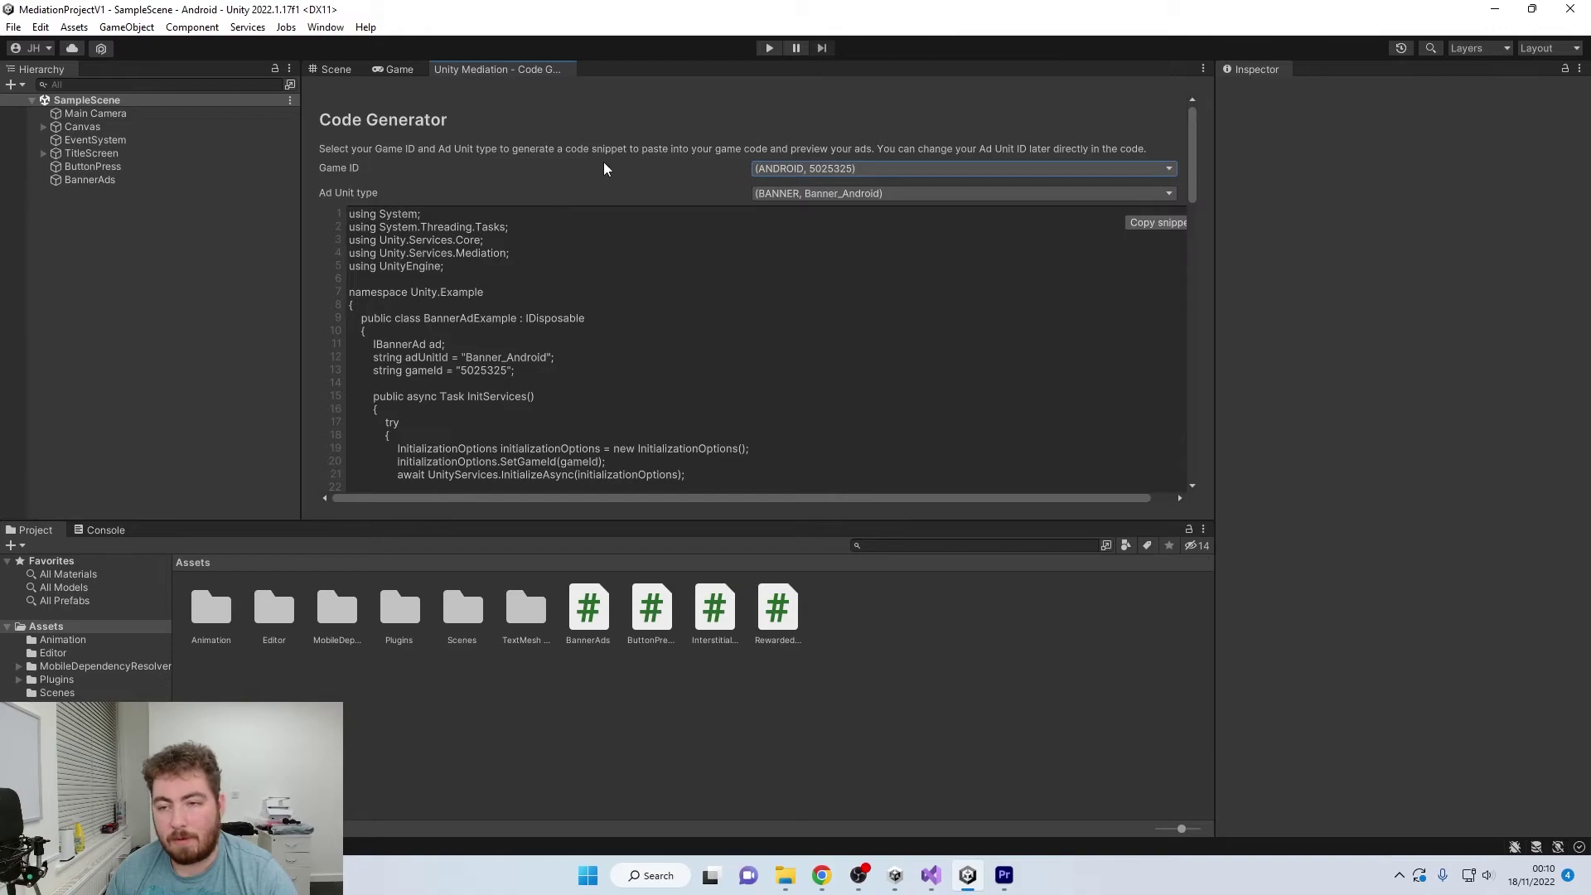